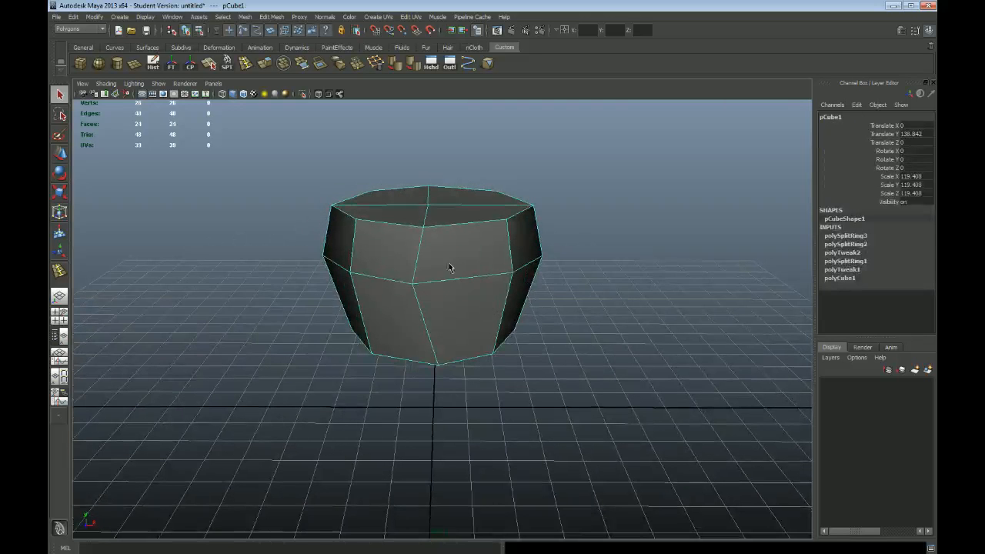
Scale the bottom row of vertices slightly to taper the base of the cube mesh
right_click_drag(449, 264, 429, 260)
left_click_drag(441, 264, 462, 322, "alt")
left_click_drag(289, 327, 674, 395)
left_click_drag(601, 400, 495, 407, "alt")
left_click_drag(533, 359, 472, 300, "alt")
key("r")
left_click_drag(416, 228, 411, 224)
left_click_drag(512, 279, 462, 272, "alt")
key("q")
key("F8")
In the front view, move the off-centre column of vertices at the top, middle and bottom onto the vertical centre axis
key("space")
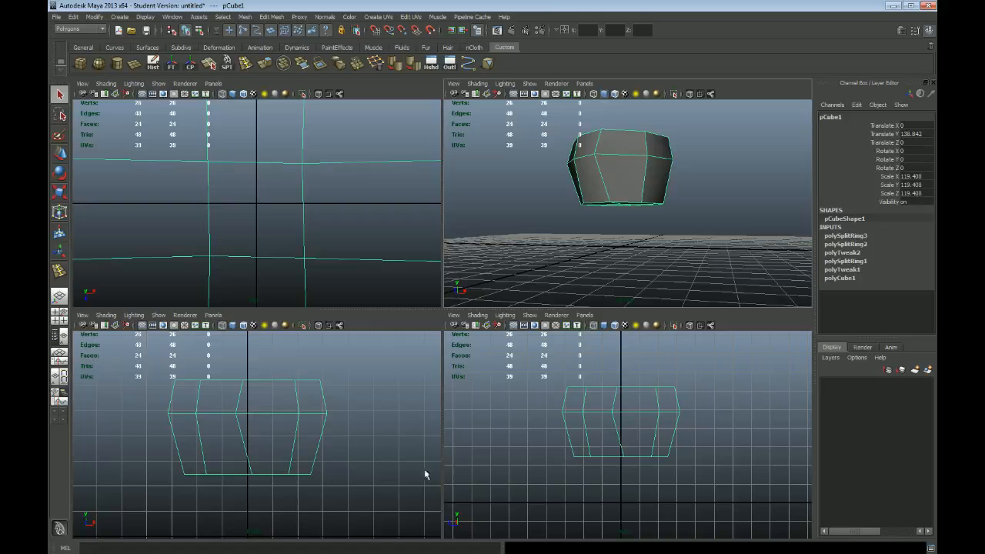
key("space")
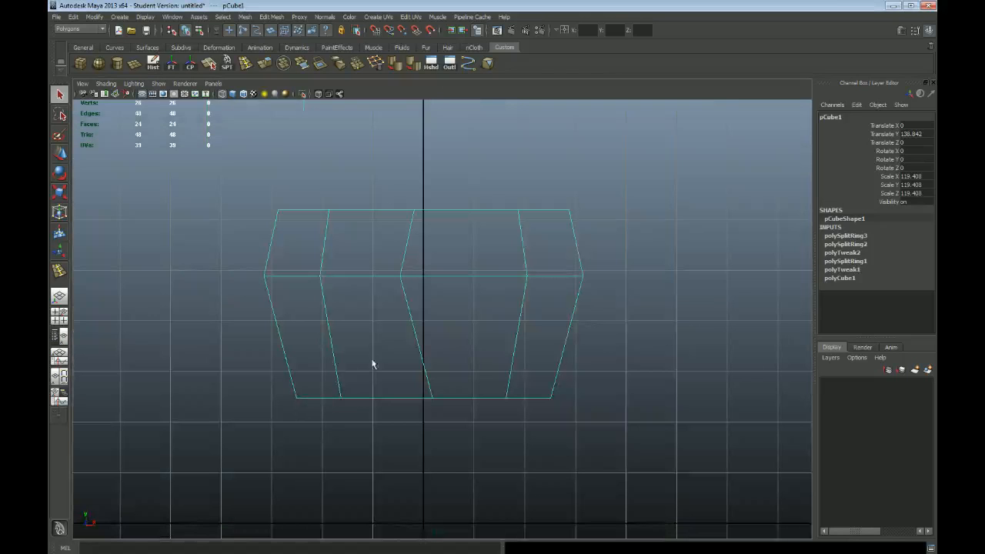
key("F9")
key("w")
left_click_drag(391, 266, 457, 277)
left_click_drag(441, 220, 462, 211)
left_click_drag(397, 370, 459, 437)
left_click_drag(465, 398, 452, 398)
left_click_drag(370, 257, 466, 297)
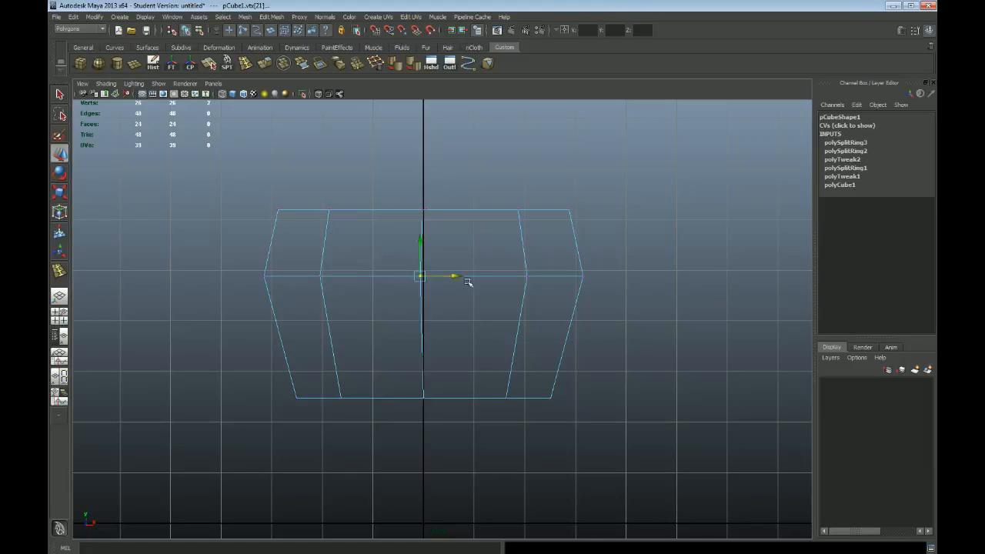
Return to the perspective view and select the whole mesh in object mode
key("space")
key("space")
left_click_drag(521, 241, 505, 253, "alt")
key("q")
right_click_drag(484, 230, 497, 216)
left_click(410, 244)
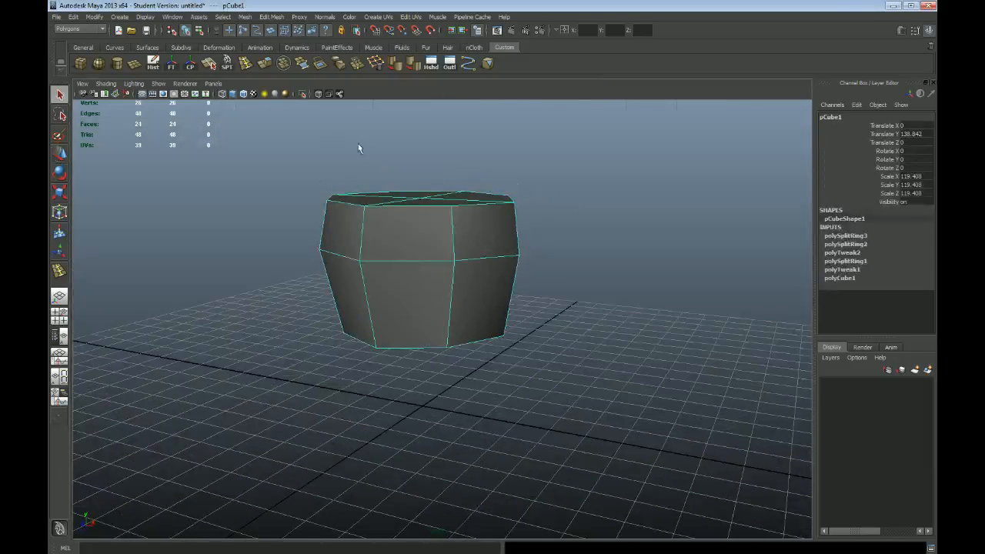
Insert a horizontal edge loop midway through the lower section of the mesh with the Insert Edge Loop Tool in the front view
left_click(275, 18)
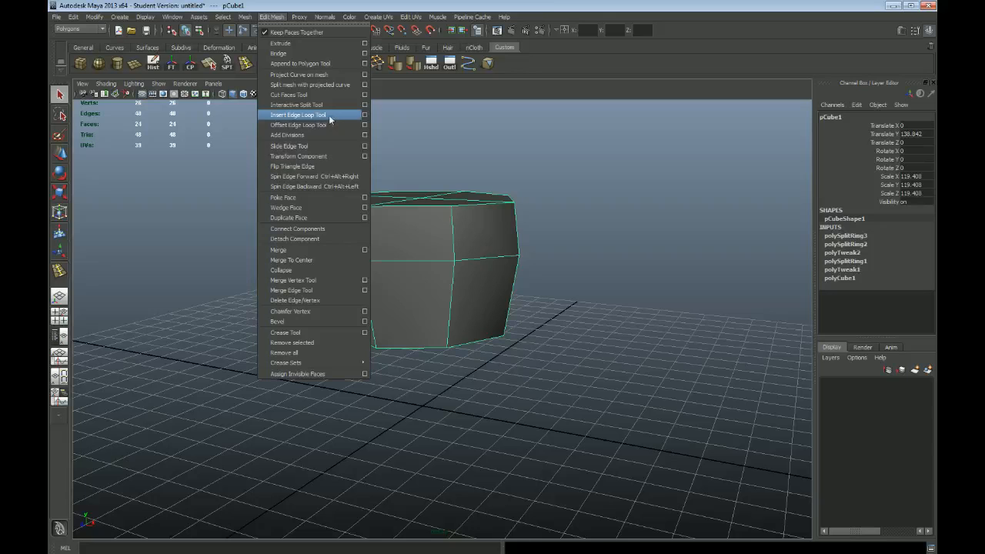
left_click(279, 19)
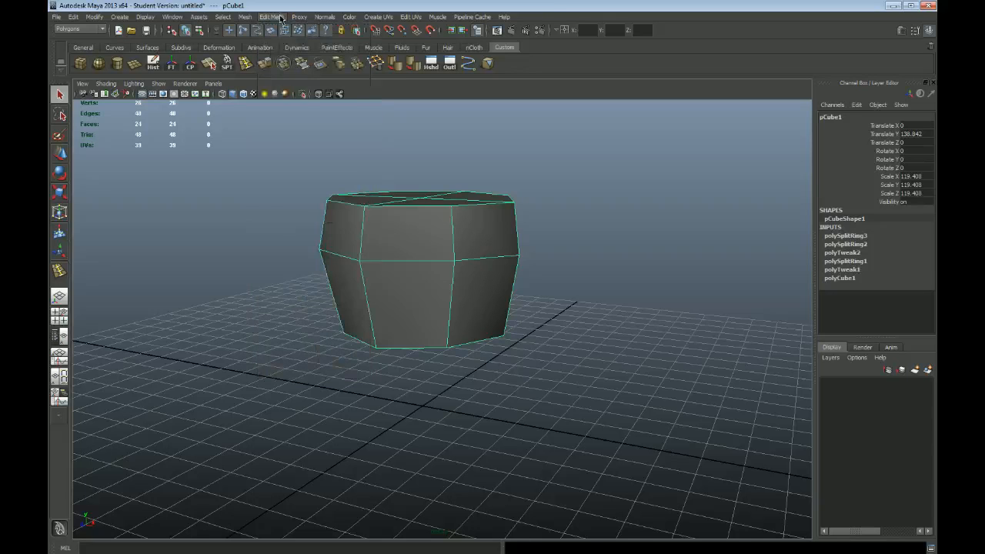
left_click(279, 19)
left_click(279, 18)
left_click(279, 18)
left_click(279, 19)
left_click(278, 19)
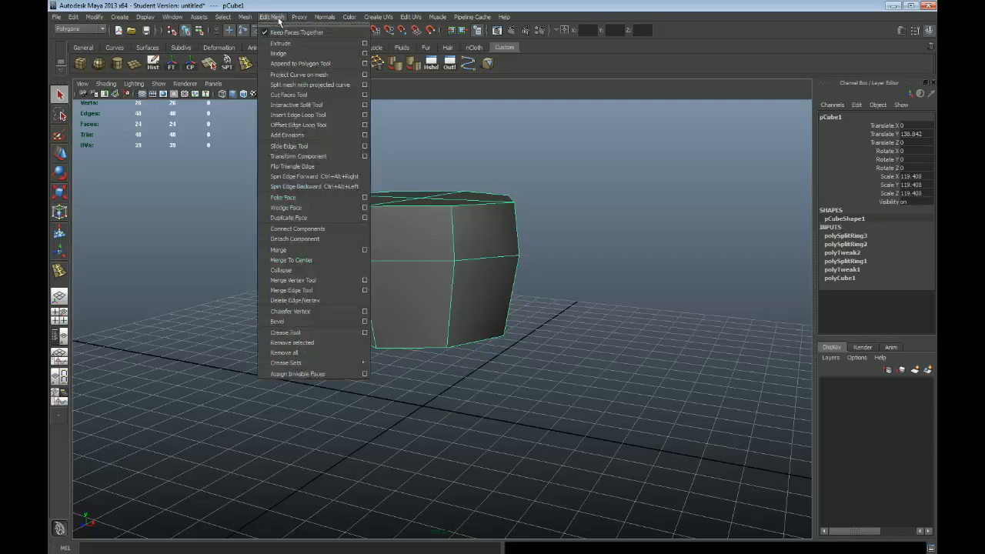
left_click(332, 116)
left_click_drag(425, 279, 457, 275, "alt")
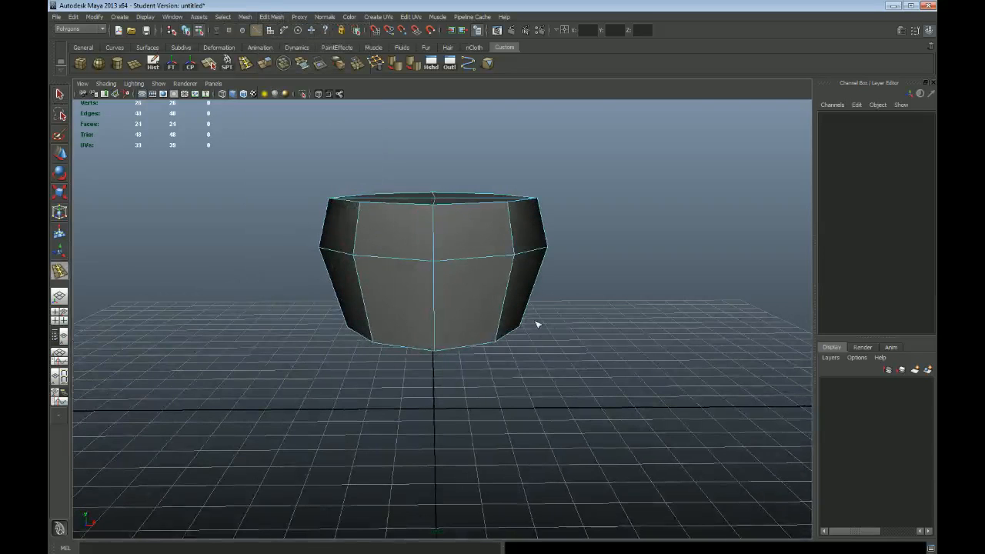
key("space")
key("space")
left_click_drag(332, 344, 330, 343)
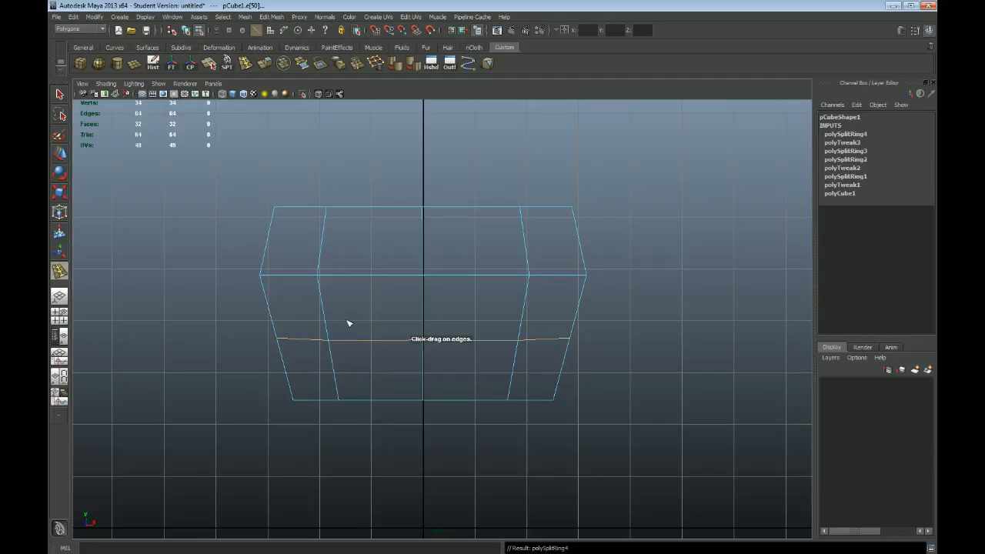
key("t")
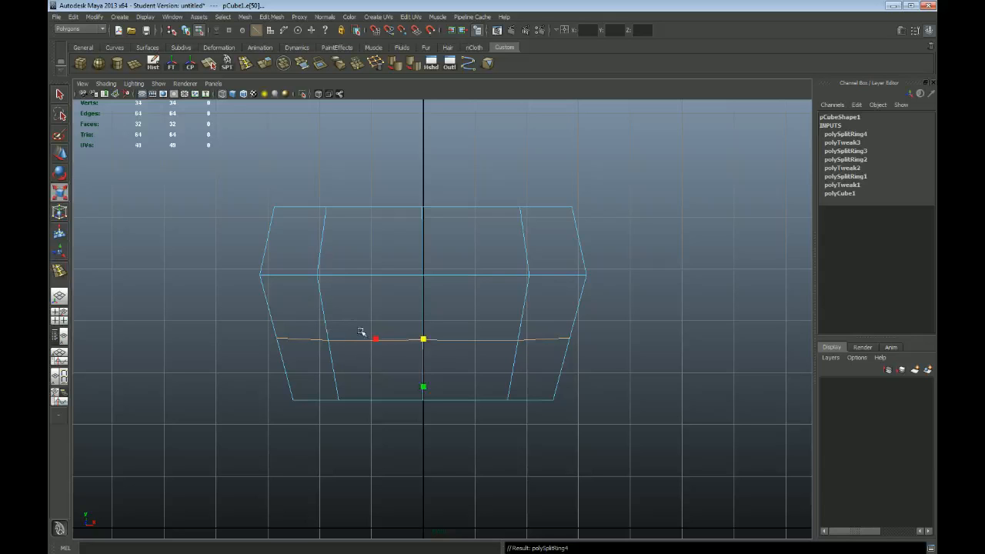
left_click(345, 328)
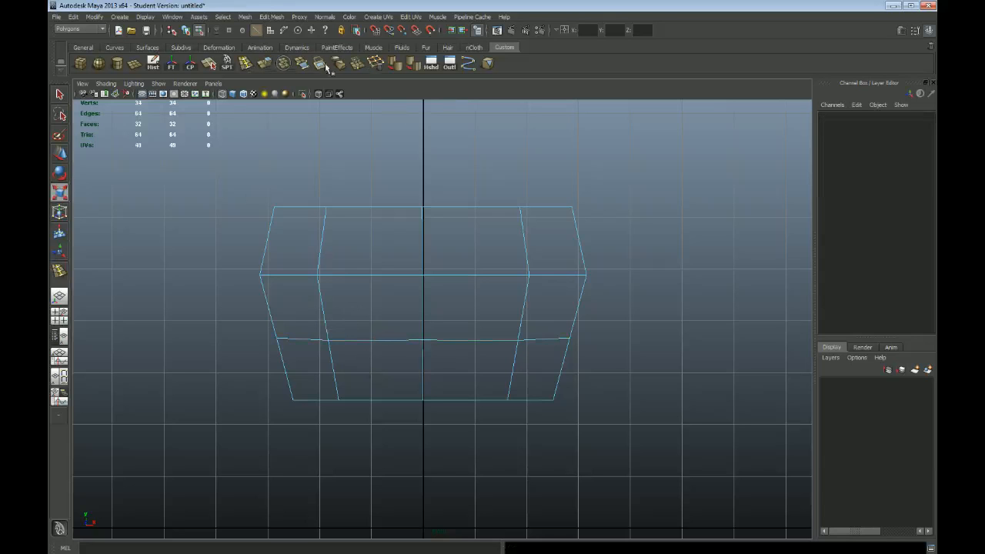
Insert another horizontal edge loop midway through the upper section of the mesh in the perspective view
key("space")
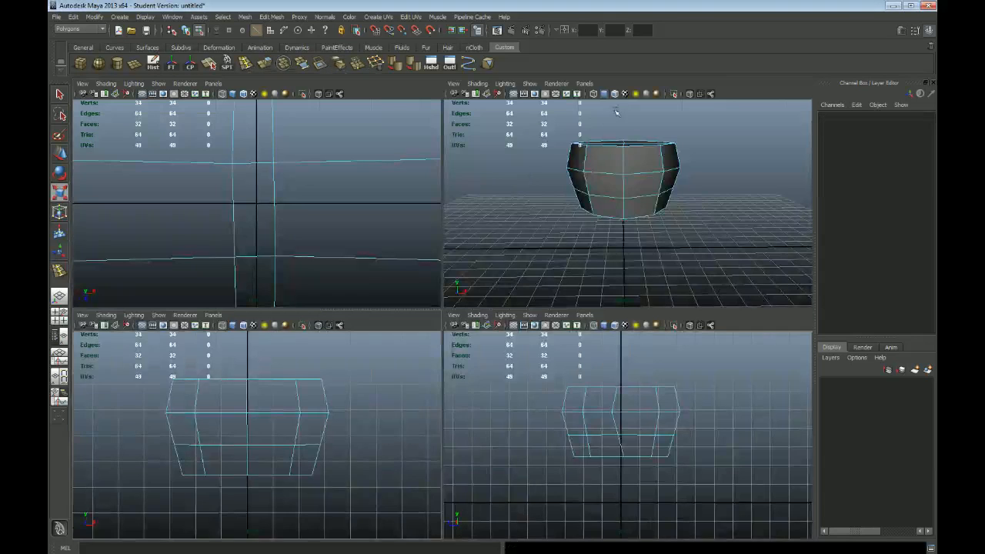
key("space")
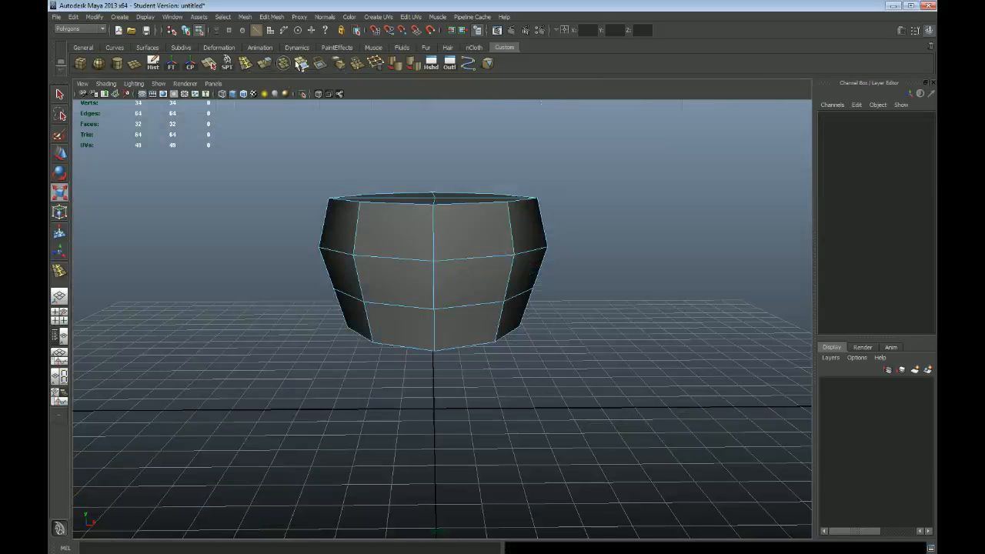
left_click(244, 63)
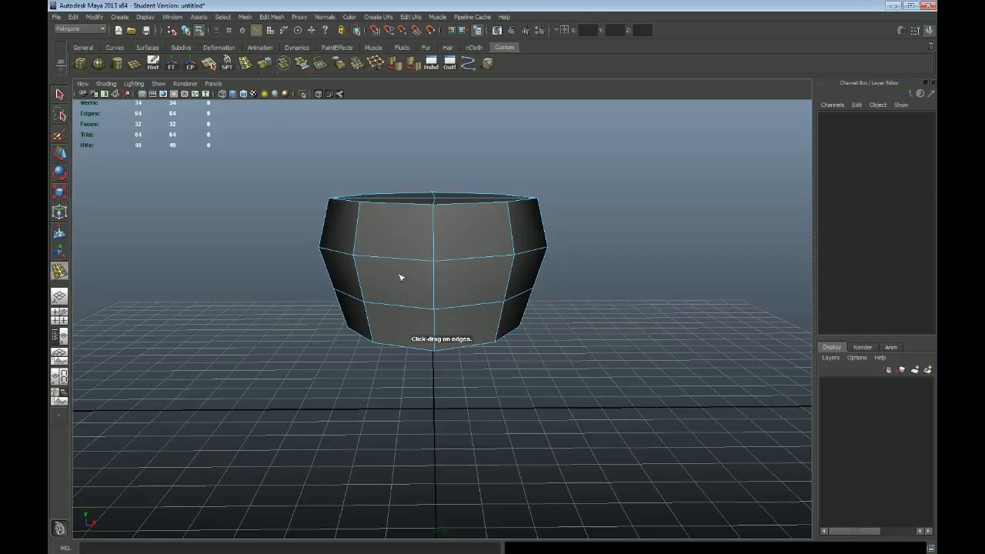
left_click_drag(460, 305, 459, 297, "alt")
left_click_drag(462, 242, 430, 238, "alt")
left_click_drag(430, 238, 447, 277, "alt")
key("q")
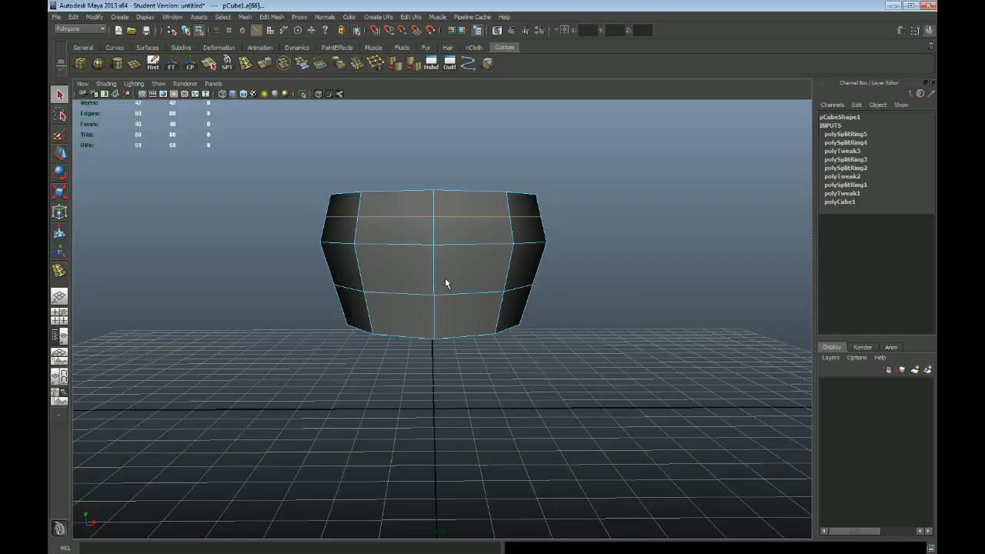
In the front view, raise the top row of vertices to make the mesh taller and scale the row in slightly
key("space")
key("space")
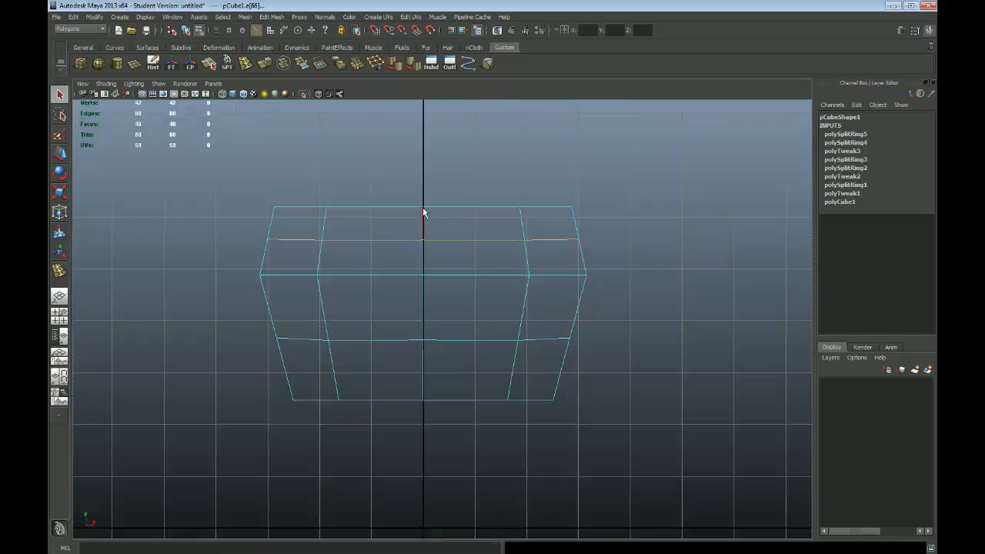
right_click_drag(421, 209, 264, 189)
left_click_drag(560, 204, 638, 219)
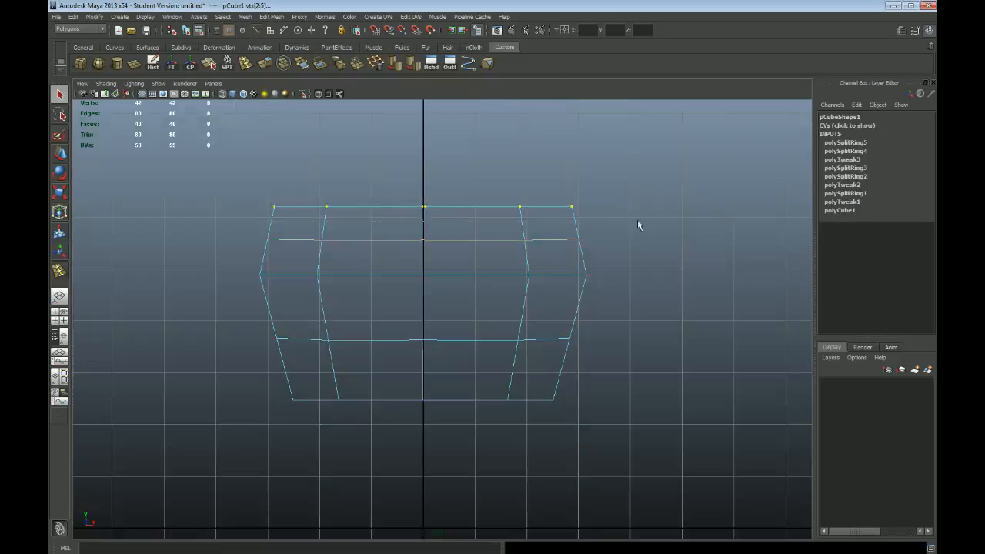
key("w")
left_click_drag(426, 206, 414, 183)
Move the vertices of the new upper edge loop up slightly to even out the row spacing
key("r")
left_click_drag(333, 238, 618, 257)
key("w")
left_click_drag(424, 238, 424, 228)
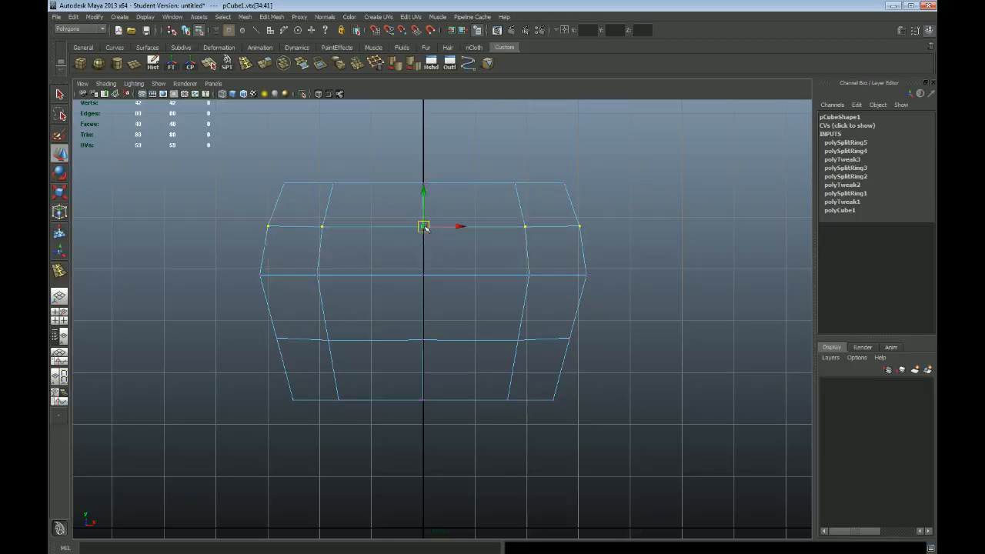
key("r")
Add the Insert Edge Loop Tool to the Custom shelf and remove the duplicate shortcut again
left_click(272, 16)
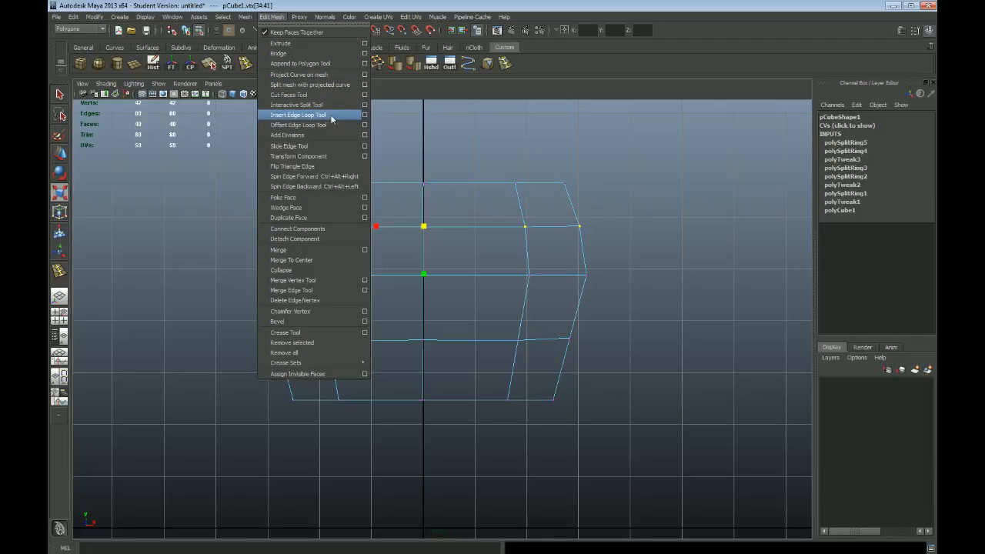
left_click(534, 89)
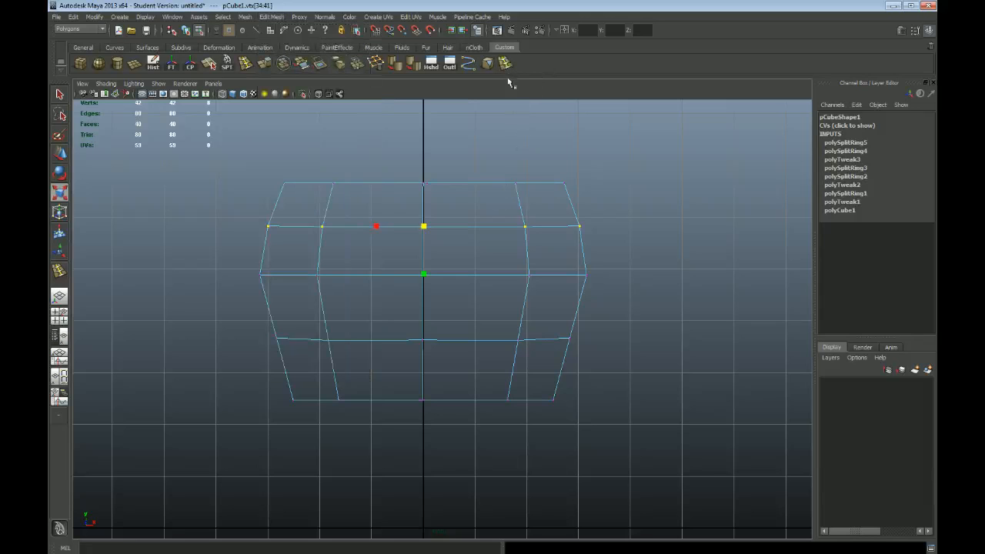
middle_click_drag(506, 67, 929, 48)
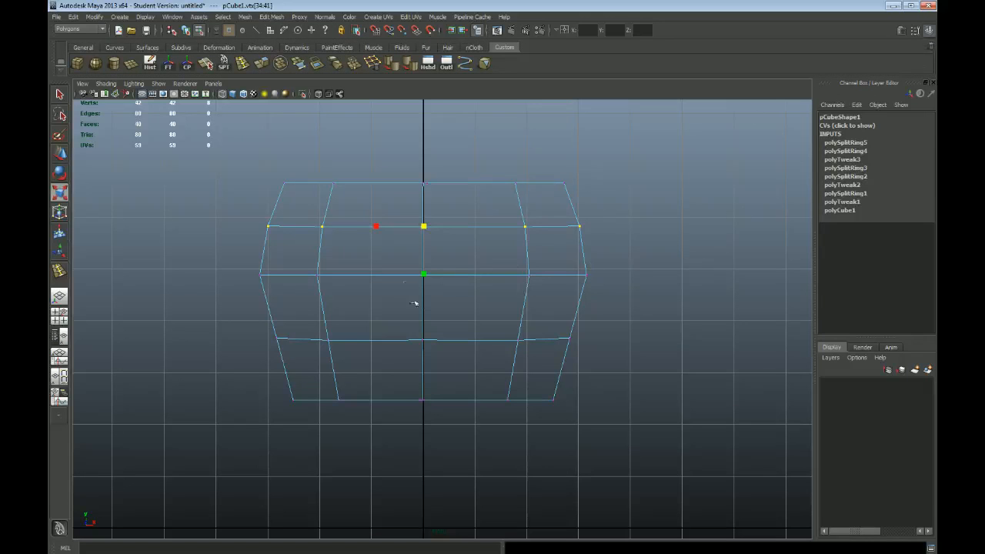
Scale the lower edge loop's vertices outward and the bottom row of vertices inward
left_click_drag(233, 322, 582, 359)
left_click_drag(428, 343, 434, 343)
left_click_drag(265, 385, 585, 428)
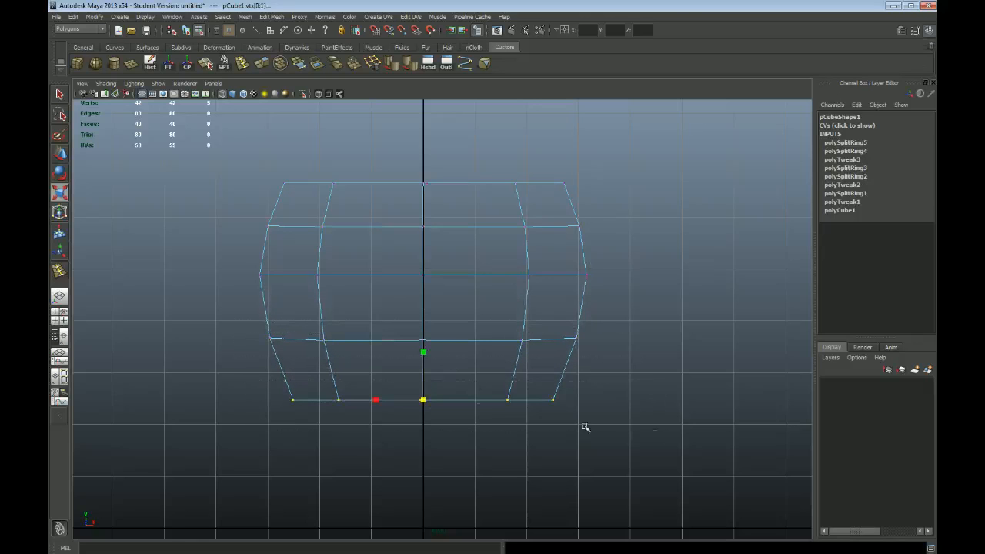
left_click_drag(428, 399, 386, 386)
Scale the vertices of the lower, middle and upper edge loops in slightly to smooth the rounded side profile
left_click_drag(248, 312, 671, 359)
left_click_drag(424, 340, 416, 341)
left_click_drag(226, 258, 677, 302)
left_click_drag(425, 275, 412, 275)
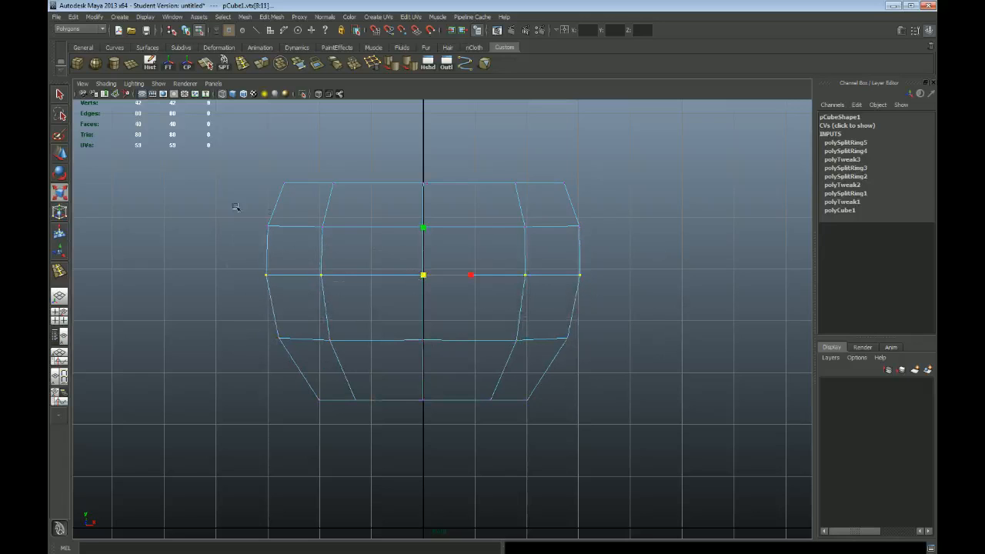
left_click_drag(659, 249, 660, 248)
left_click_drag(424, 227, 421, 227)
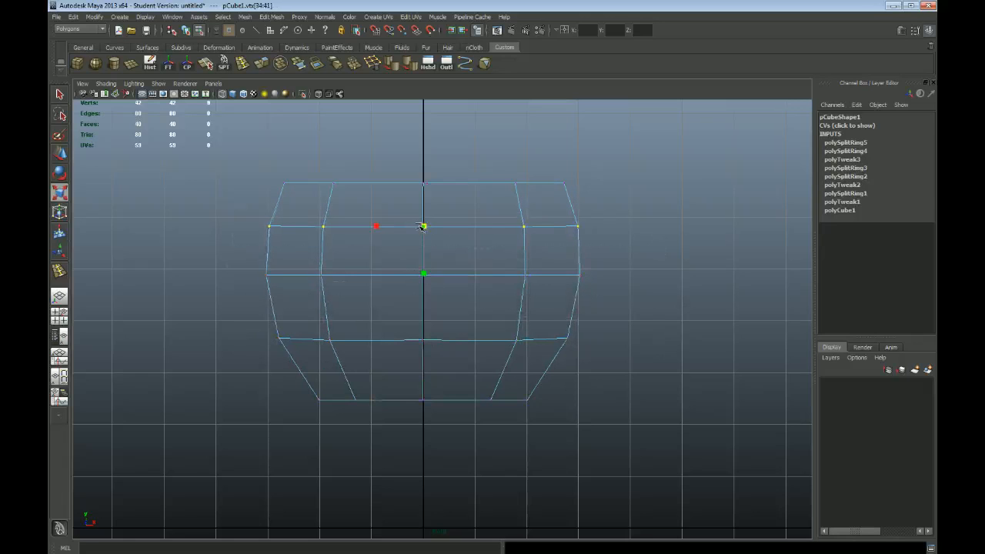
Raise the top row of vertices a little further and scale it in slightly
right_click_drag(494, 217, 426, 198, "alt")
middle_click_drag(427, 198, 427, 214, "alt")
left_click_drag(599, 210, 622, 225)
left_click_drag(427, 207, 431, 193)
key("w")
key("r")
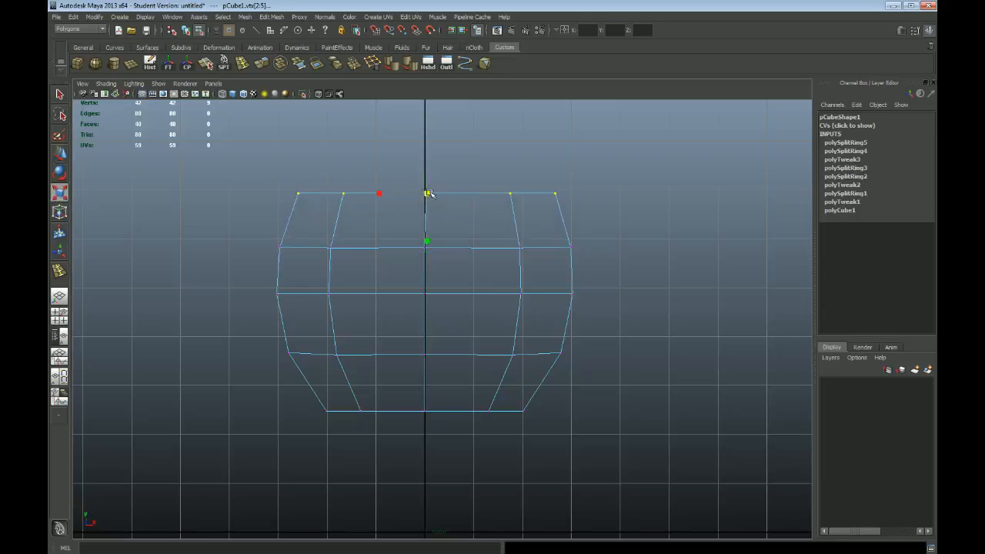
In the side view, move the off-centre column of vertices in every row onto the vertical centre axis
left_click_drag(300, 407, 574, 444)
key("space")
key("space")
left_click_drag(637, 246, 523, 294, "alt")
key("q")
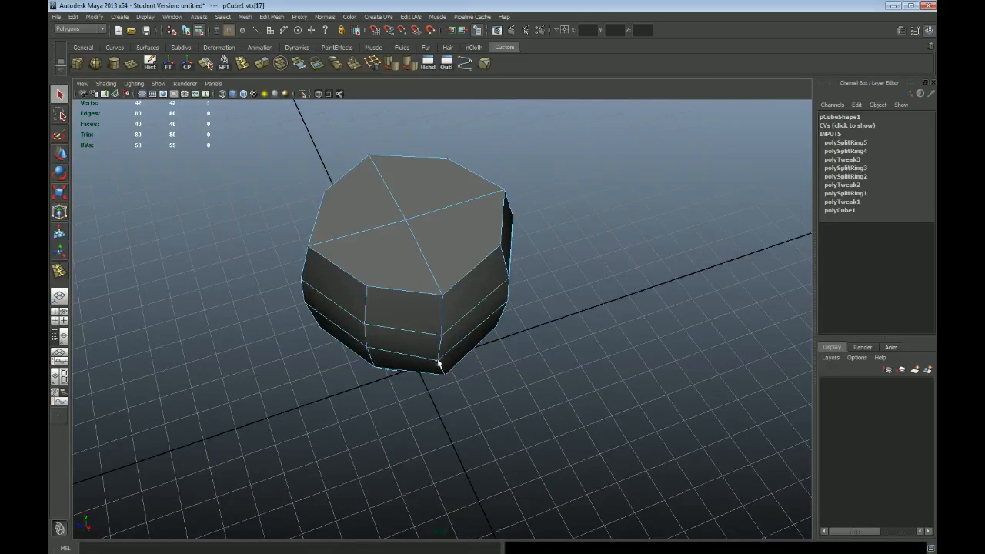
key("w")
left_click(437, 364)
key("space")
key("space")
scroll(460, 288, "up", 2)
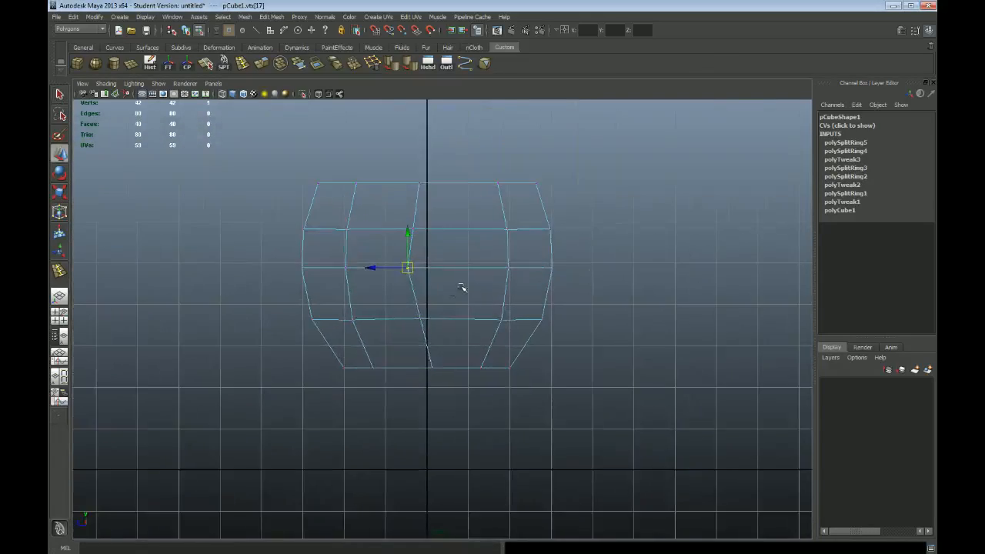
middle_click_drag(460, 288, 469, 290, "alt")
left_click_drag(398, 161, 438, 191)
left_click_drag(401, 224, 453, 247)
left_click_drag(424, 236, 437, 276)
left_click_drag(421, 319, 438, 328)
left_click_drag(422, 371, 454, 392)
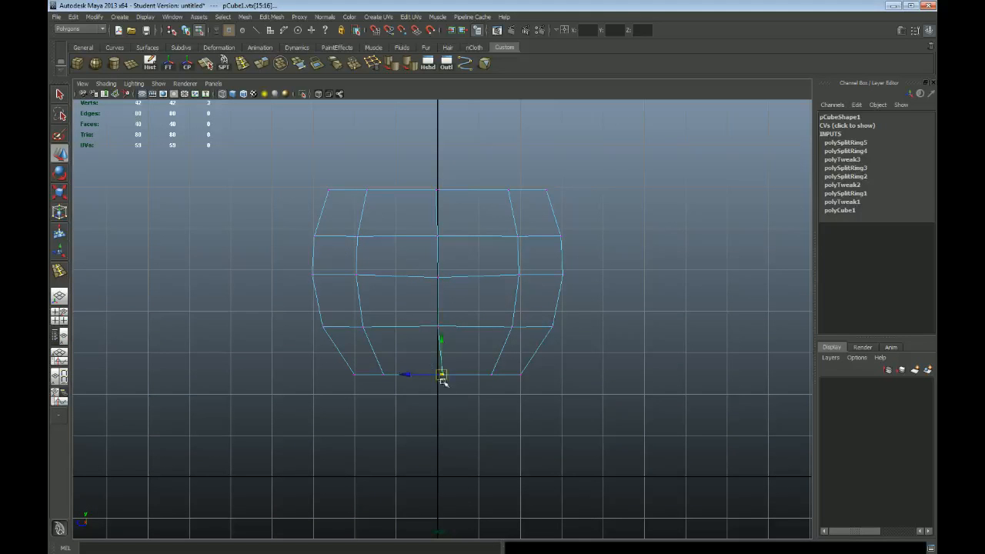
Switch back from the side view to perspective and reselect the complete mesh as an object
key("space")
key("space")
left_click_drag(591, 222, 554, 226, "alt")
key("q")
right_click_drag(445, 203, 465, 192)
left_click(502, 274)
left_click_drag(501, 274, 402, 284, "alt")
left_click_drag(469, 222, 589, 300, "alt")
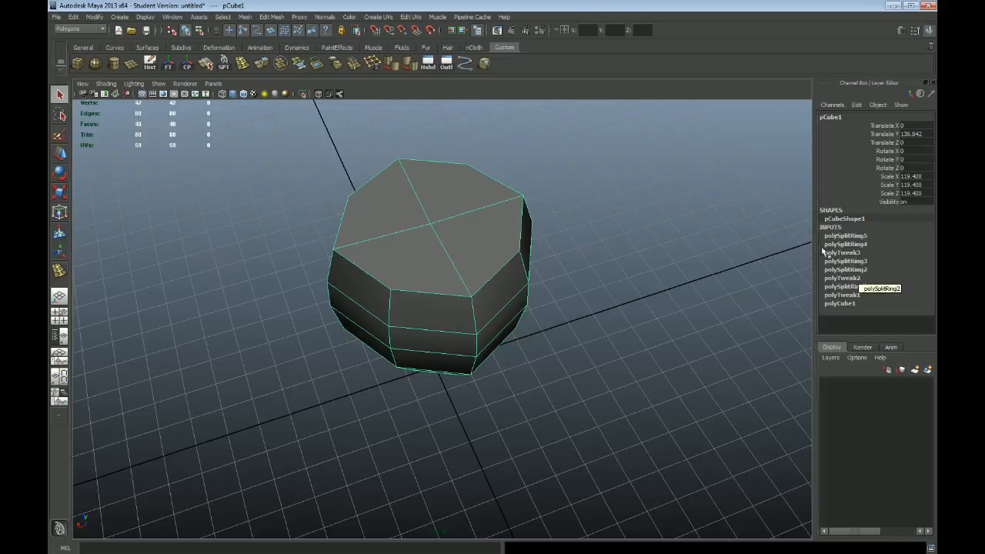
Delete the construction history of the selected mesh
left_click_drag(585, 306, 464, 290, "alt")
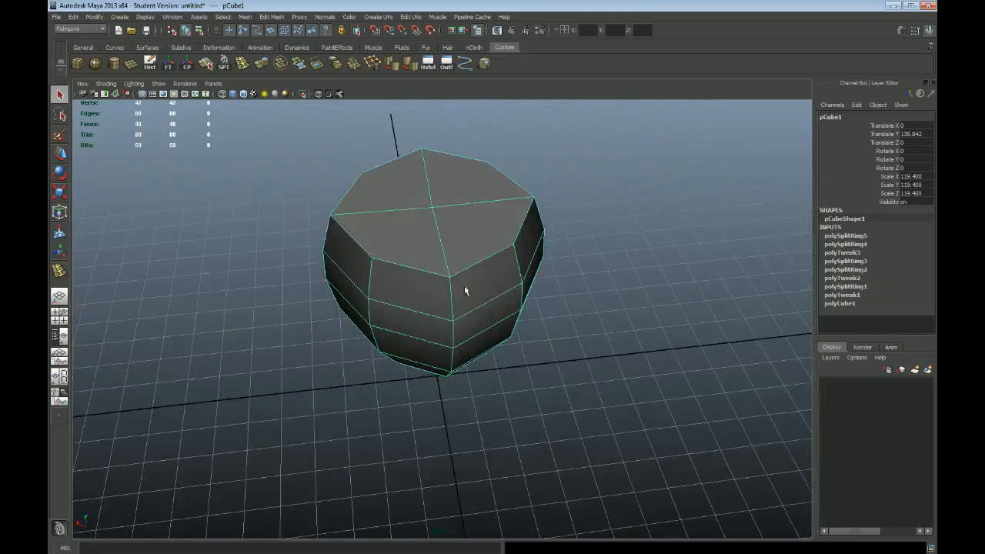
left_click(73, 17)
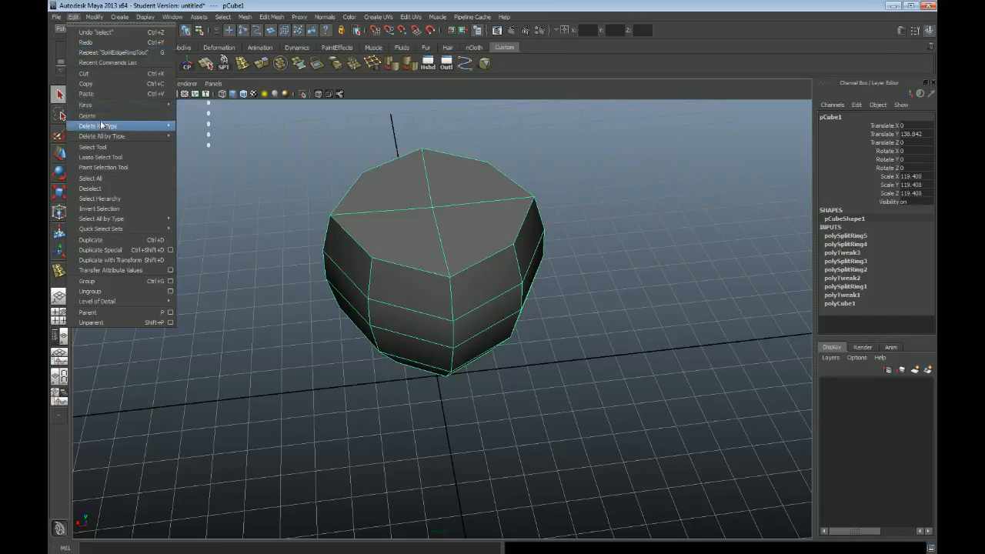
mouse_move(100, 129)
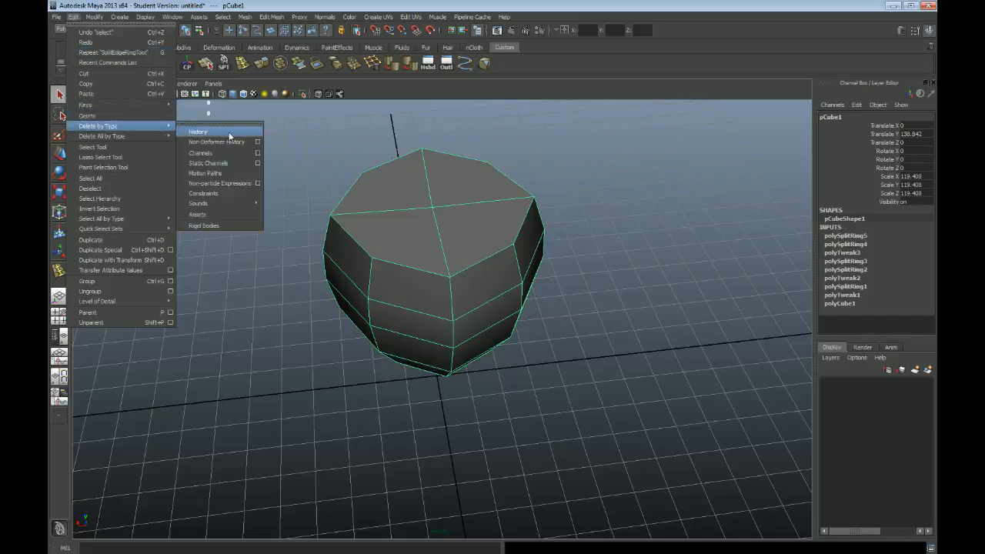
left_click(228, 133)
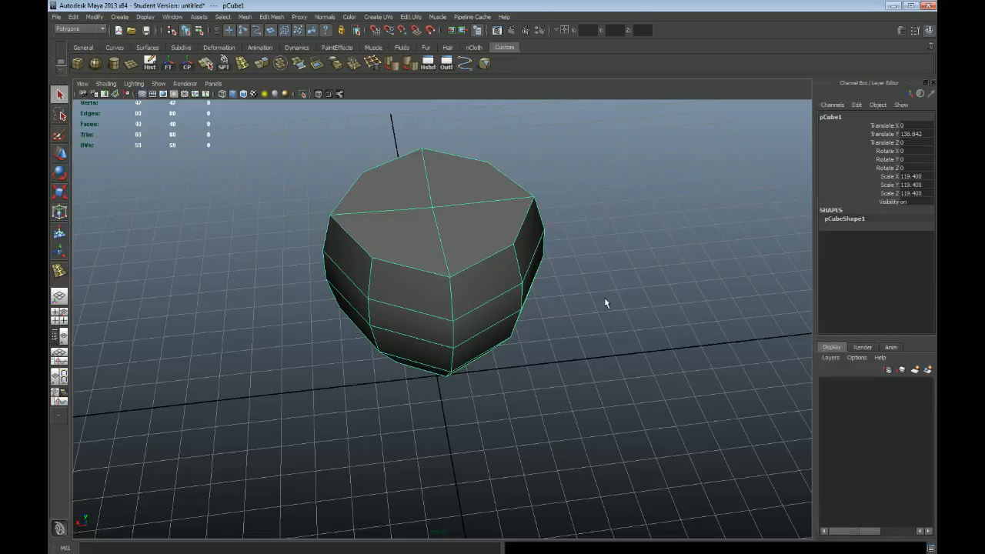
mouse_move(459, 268)
left_mouse_down("alt")
mouse_move(479, 282)
mouse_move(461, 284)
left_mouse_up("alt")
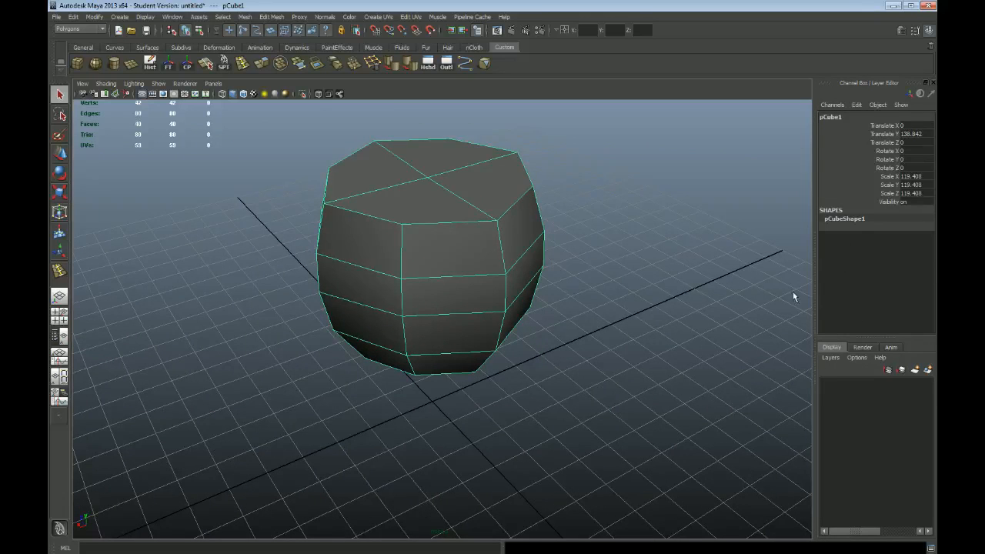
middle_click_drag(618, 248, 618, 273, "alt")
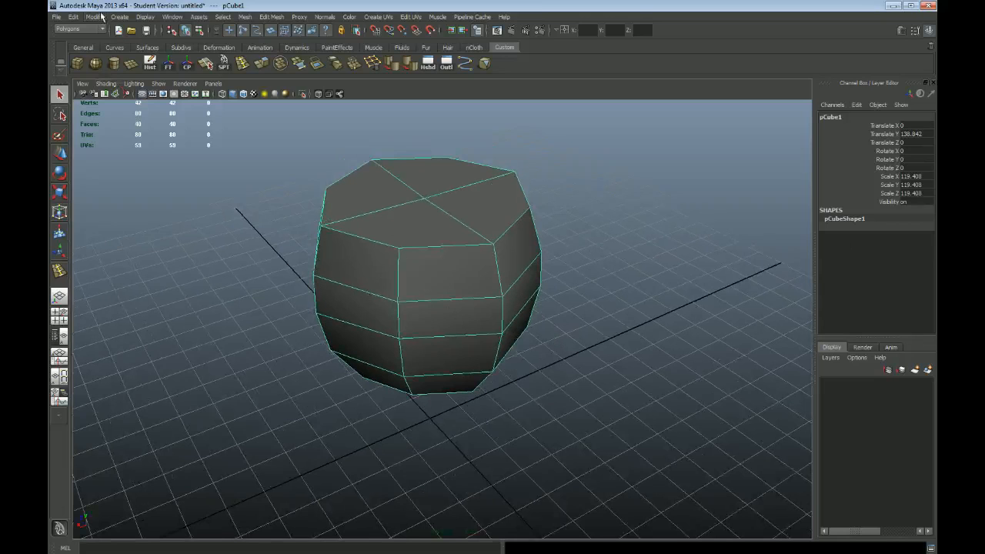
Delete the mesh's construction history once more, clear the selection and reselect the mesh to check its inputs
left_click(73, 17)
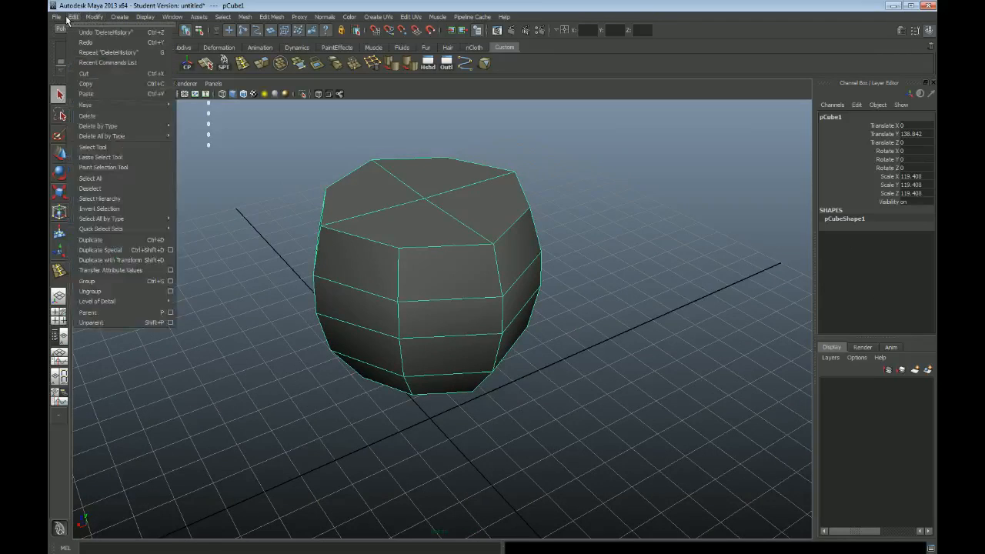
mouse_move(131, 126)
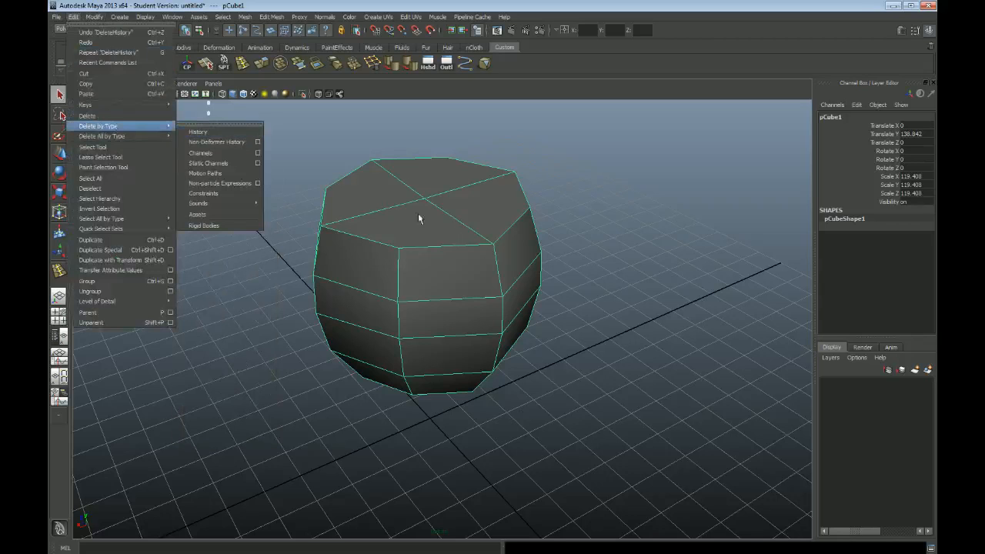
left_click(198, 131)
left_click(554, 332)
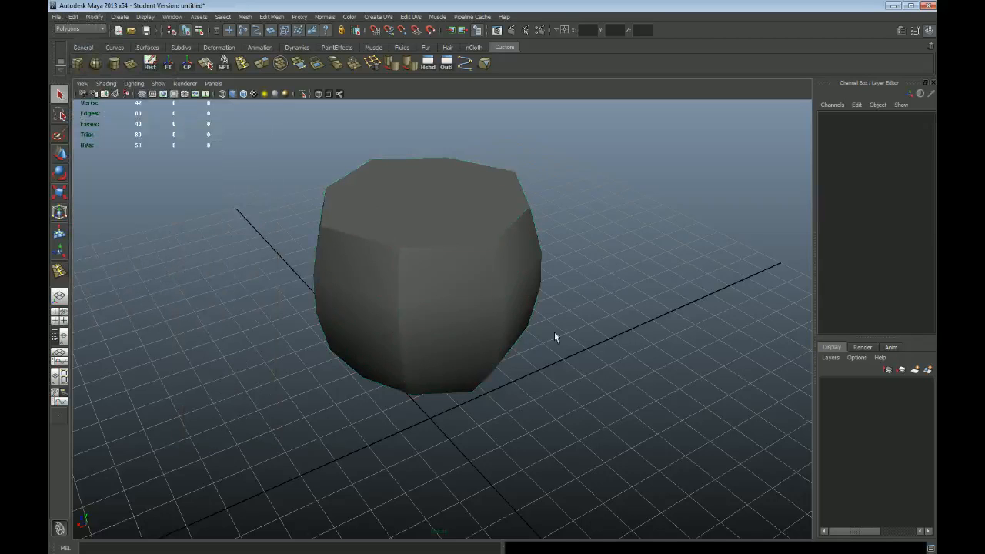
left_click(485, 304)
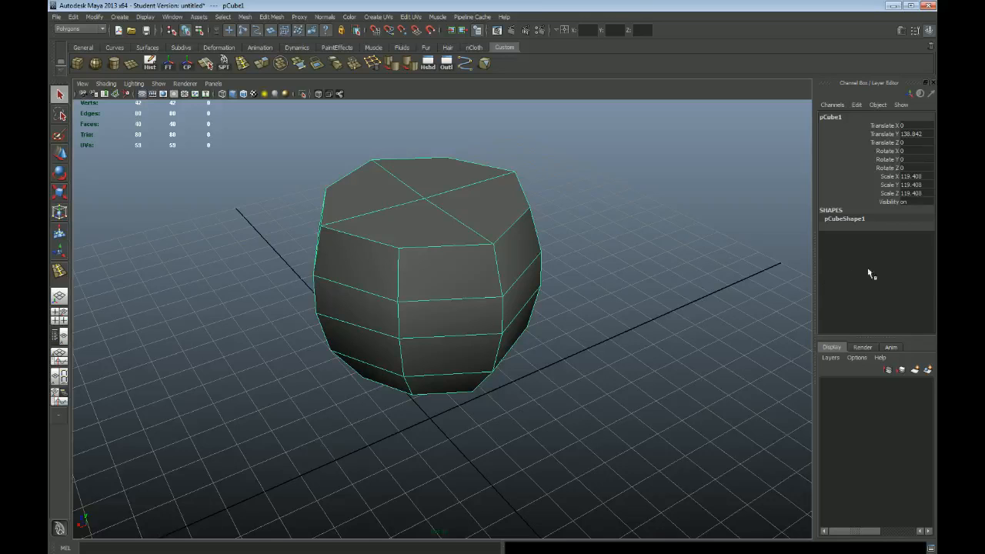
Switch to face selection and select all four faces that form the flat top of the barrel
left_click_drag(508, 320, 420, 237, "alt")
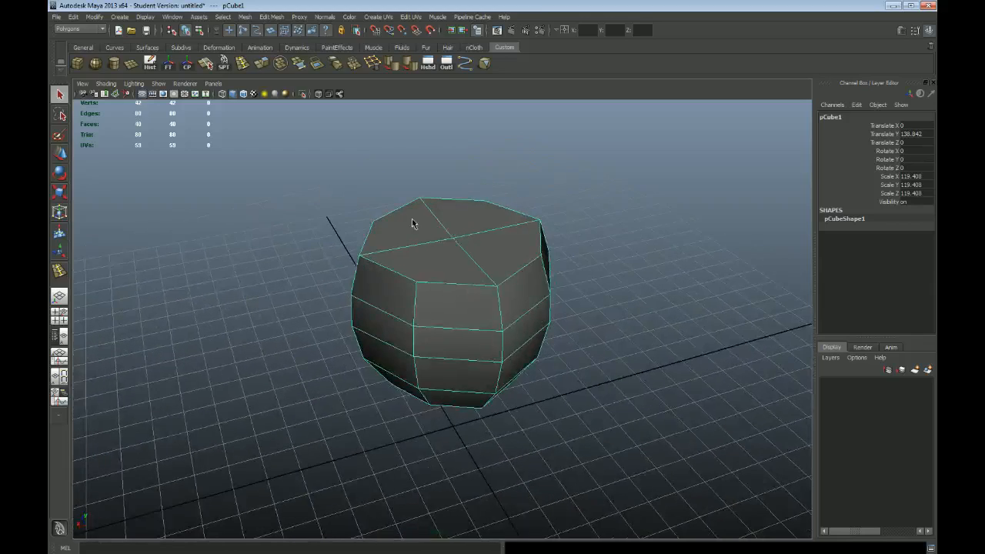
key("F11")
left_click_drag(678, 211, 652, 289, "alt")
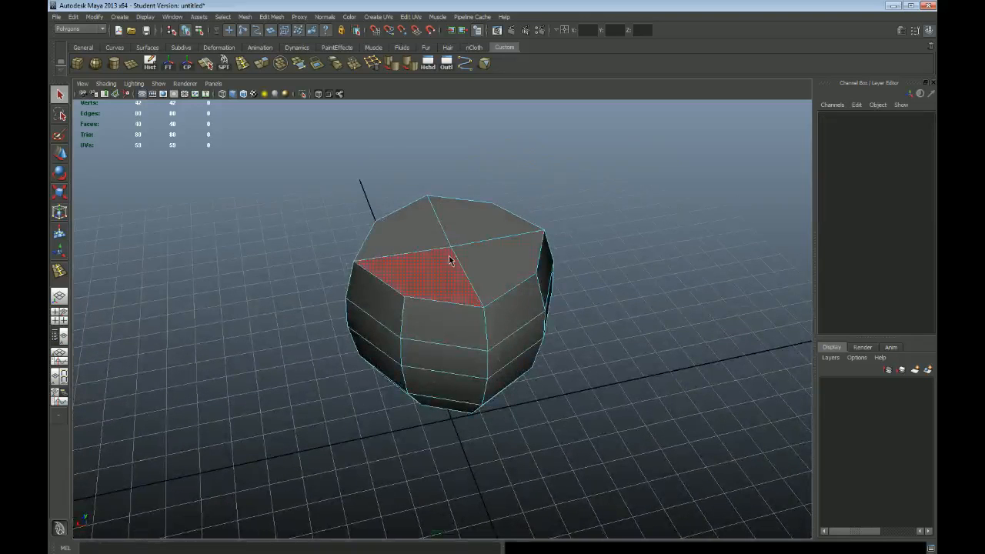
key("F8")
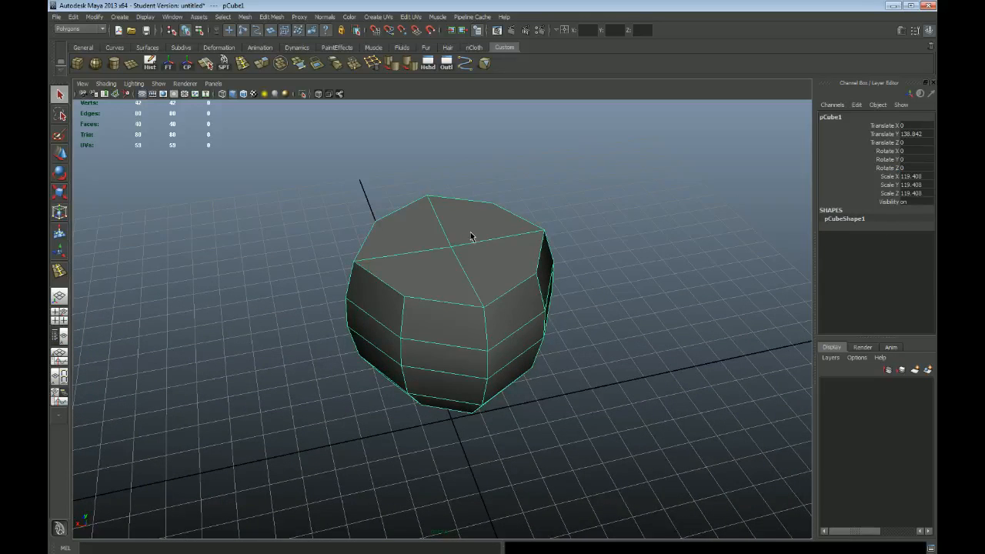
key("F11")
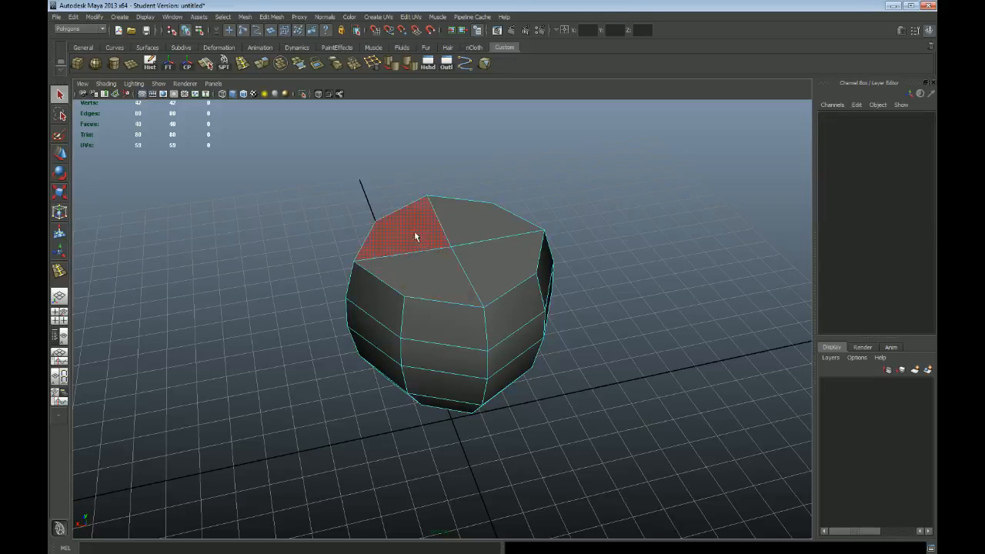
left_click(415, 233)
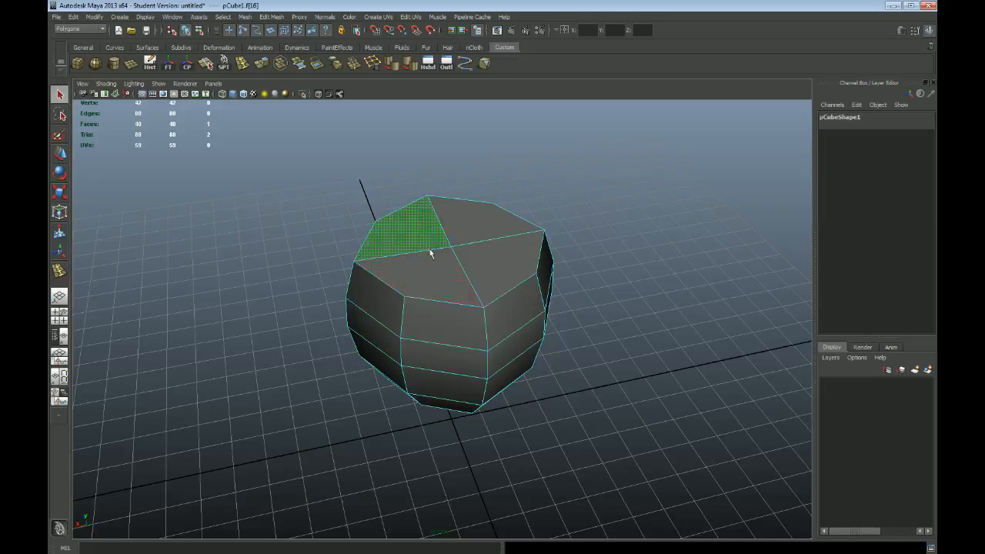
left_click(481, 226, "shift")
left_click(506, 266, "shift")
left_click_drag(425, 267, 635, 280, "alt")
left_click_drag(610, 176, 605, 198, "alt")
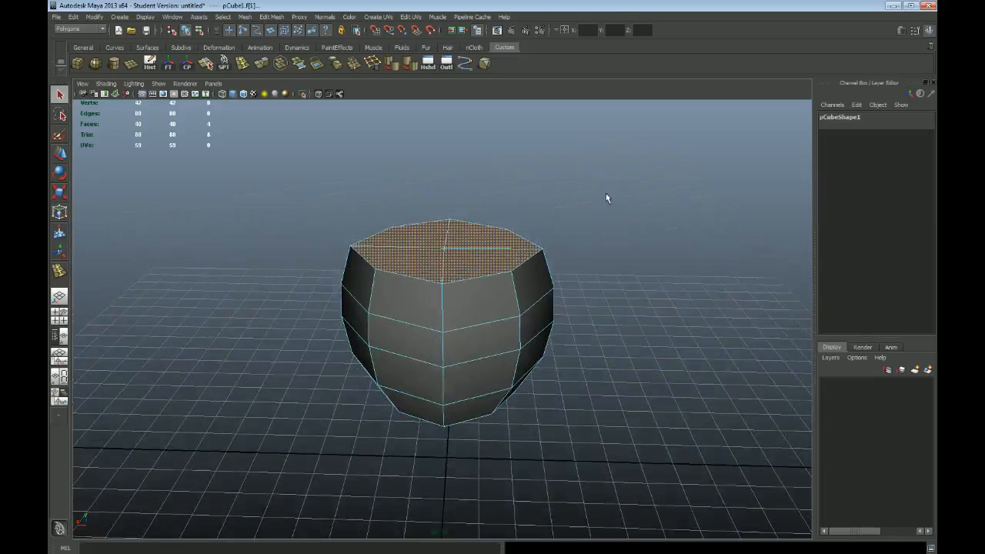
Extrude the four top faces in place with thickness and offset at 0, undoing any trial adjustment
left_click(273, 17)
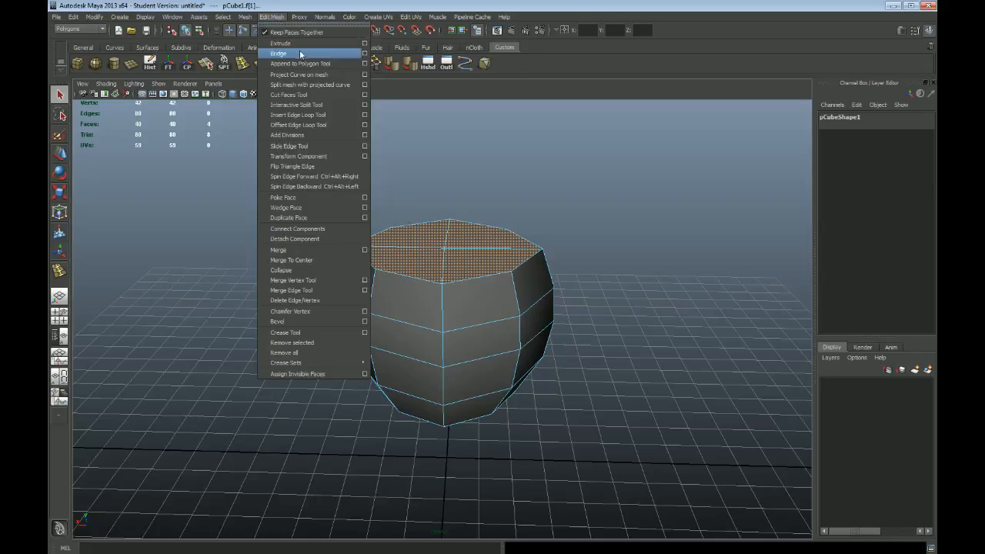
left_click(348, 44)
left_click_drag(618, 220, 589, 220, "alt")
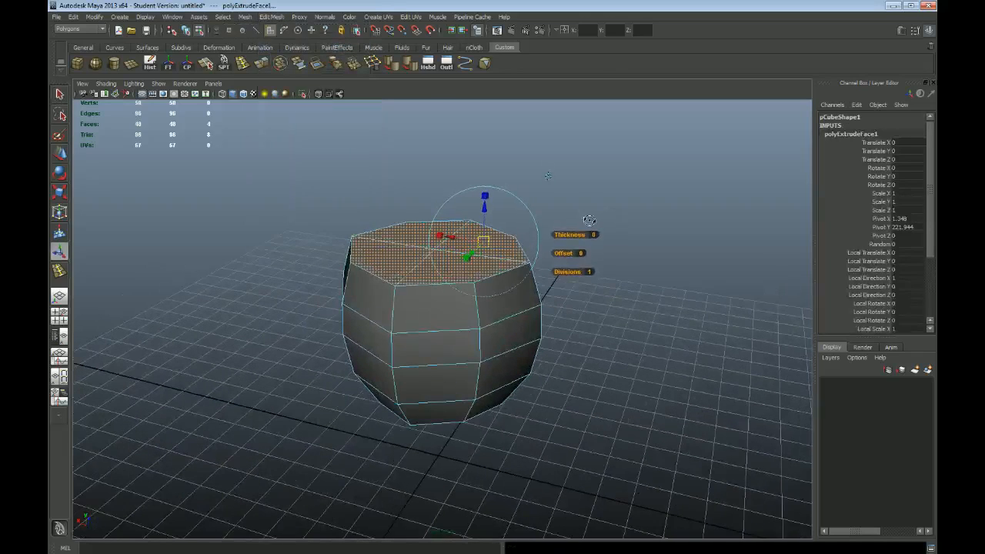
right_click_drag(593, 197, 613, 209, "alt")
right_click_drag(664, 175, 663, 212, "alt")
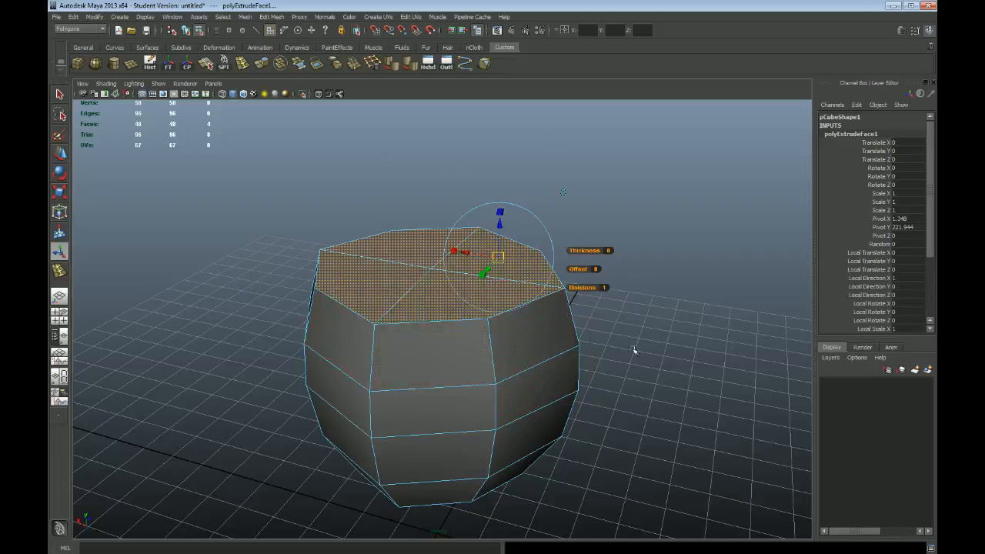
right_click_drag(455, 209, 508, 220, "alt")
left_click(524, 187)
left_click_drag(522, 233, 512, 231)
key("ctrl+z")
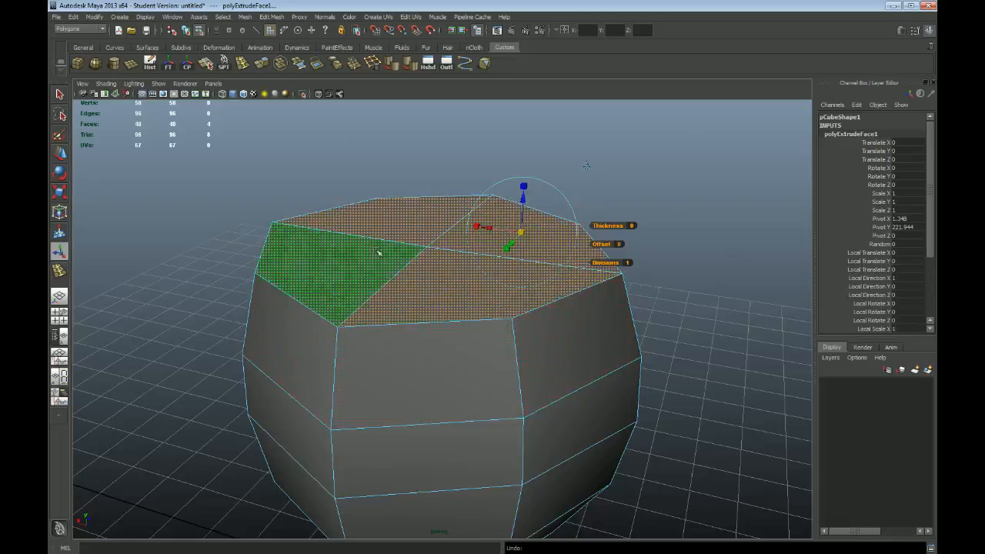
Try to raise a single top face with the Move tool to expose the zero-height extrusion, and undo the move
left_click(678, 231)
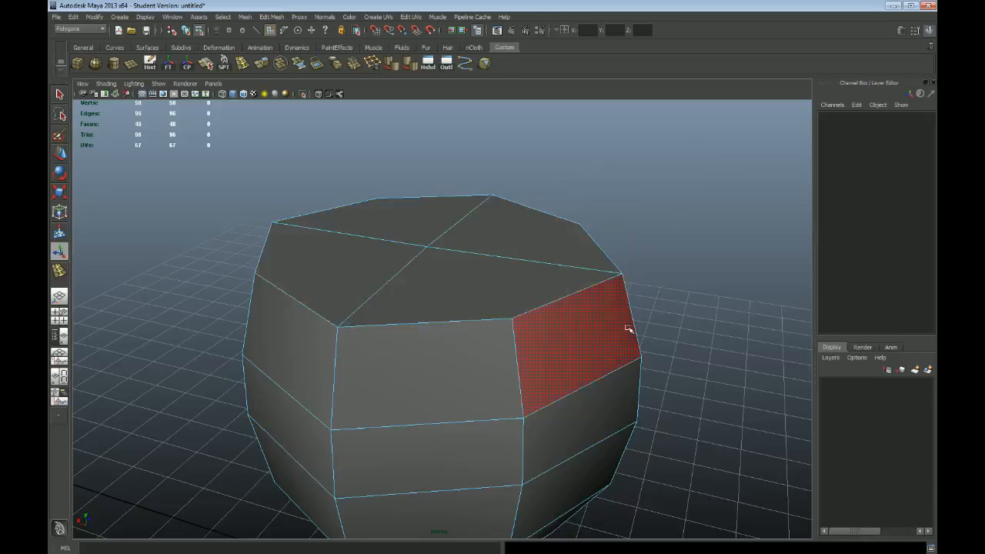
left_click(507, 232)
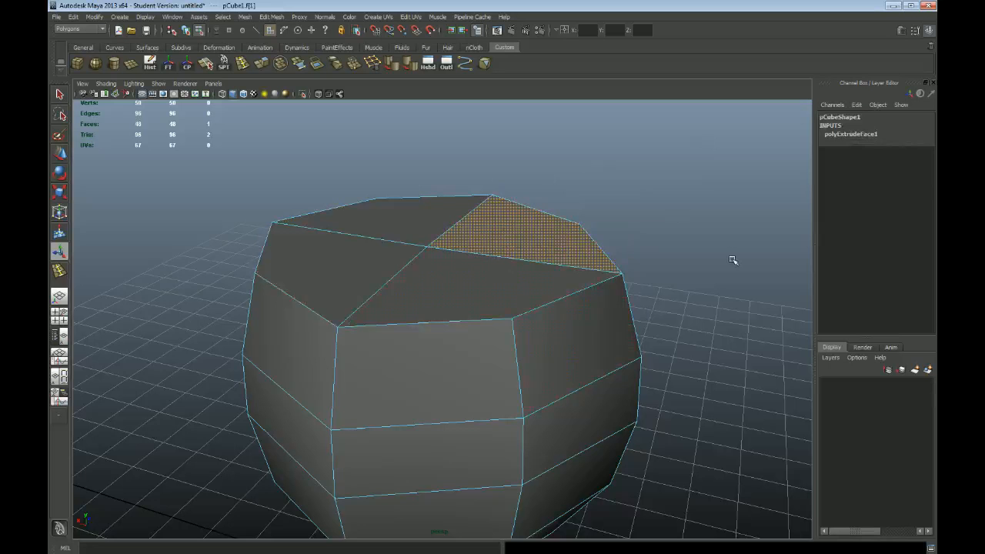
key("w")
left_click_drag(645, 213, 568, 213, "alt")
left_click_drag(457, 222, 453, 192)
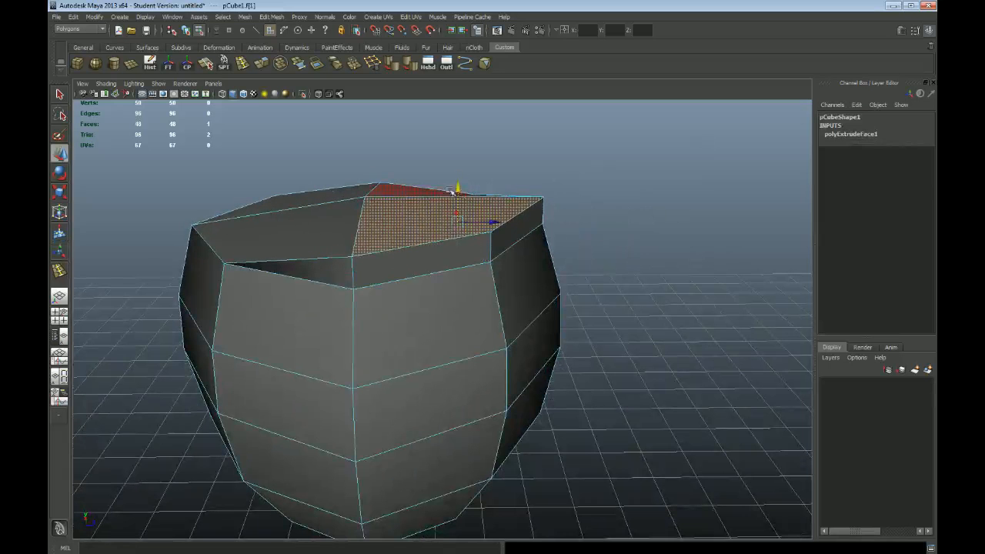
key("ctrl+z")
Raise the same top face again to examine the side walls beneath it, and restore its height
left_click_drag(670, 324, 627, 321, "alt")
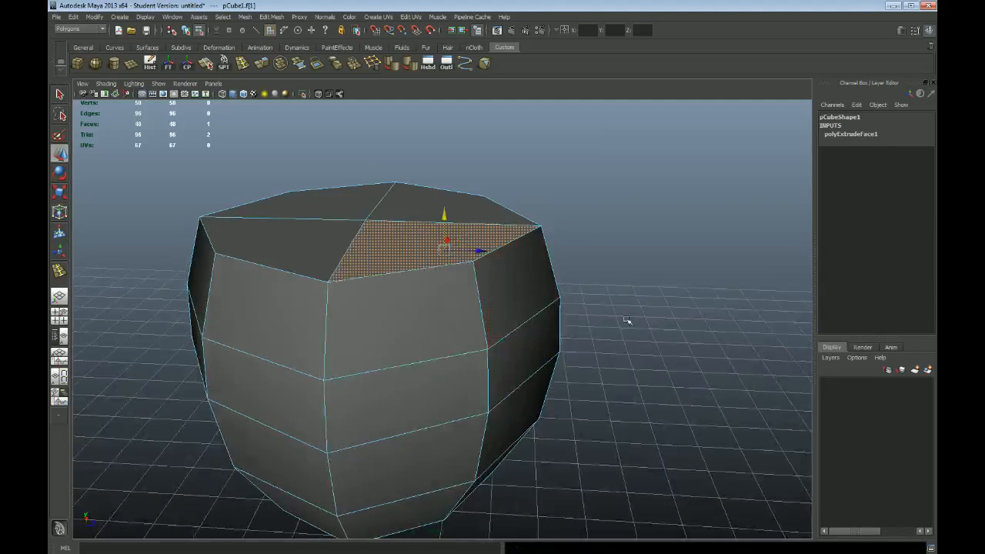
scroll(428, 300, "up", 3)
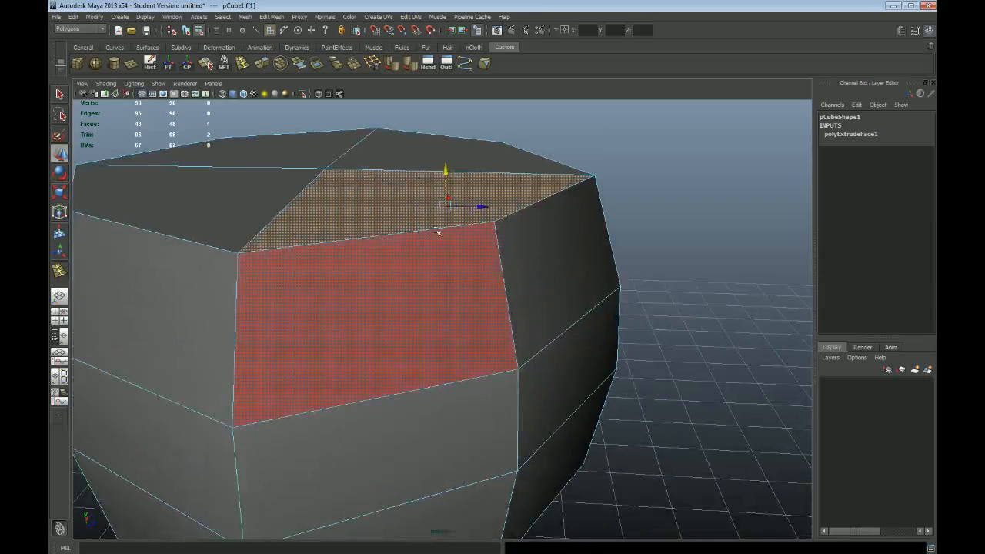
left_click_drag(446, 167, 487, 186, "alt")
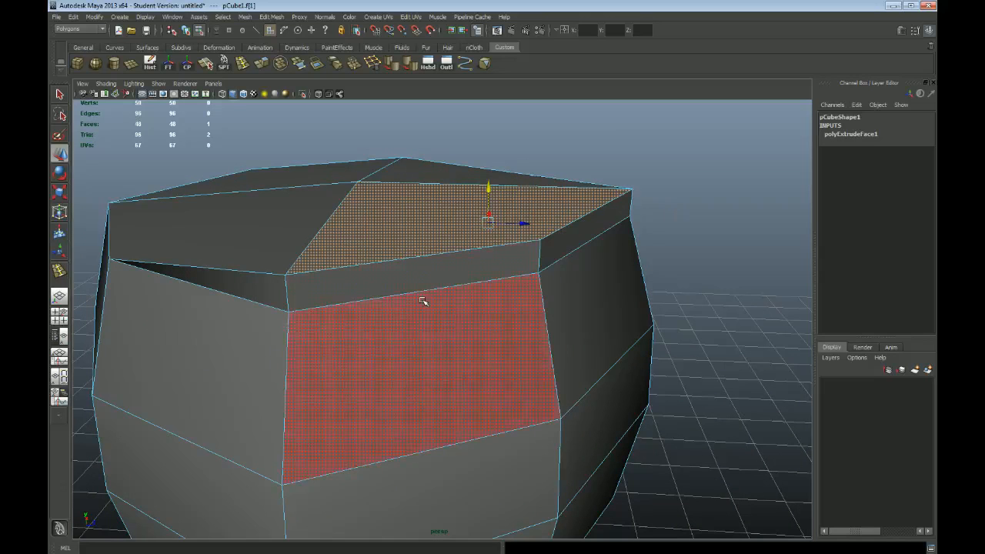
scroll(493, 301, "down", 5)
mouse_move(479, 308)
left_mouse_down("alt")
mouse_move(435, 294)
mouse_move(459, 309)
left_mouse_up("alt")
right_click_drag(379, 335, 458, 369, "alt")
left_click_drag(404, 351, 429, 349, "alt")
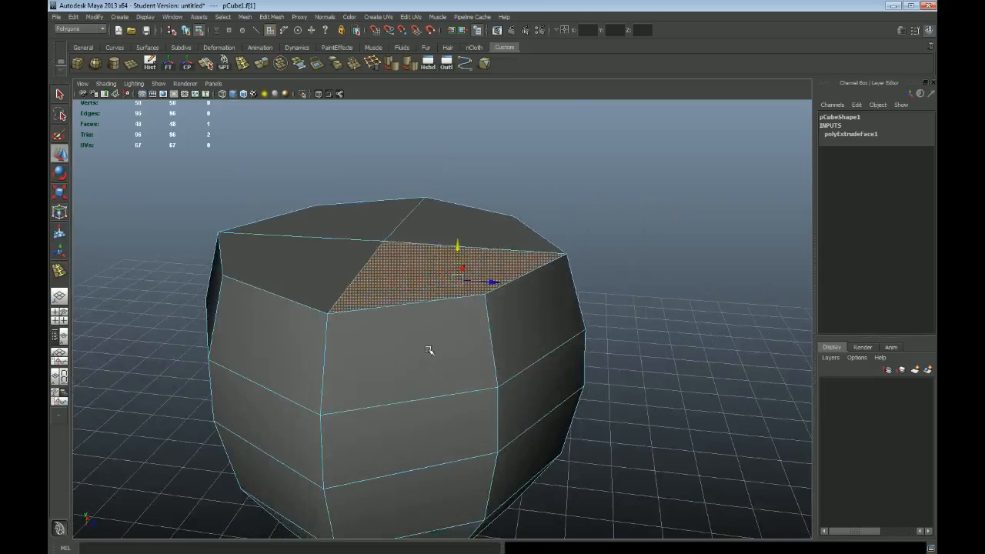
Switch to vertex selection and move one rim vertex up, then slightly below the top surface, opening a gap between the doubled vertices
key("F9")
left_click(327, 314)
left_click_drag(327, 314, 336, 279)
left_click_drag(431, 374, 382, 348, "alt")
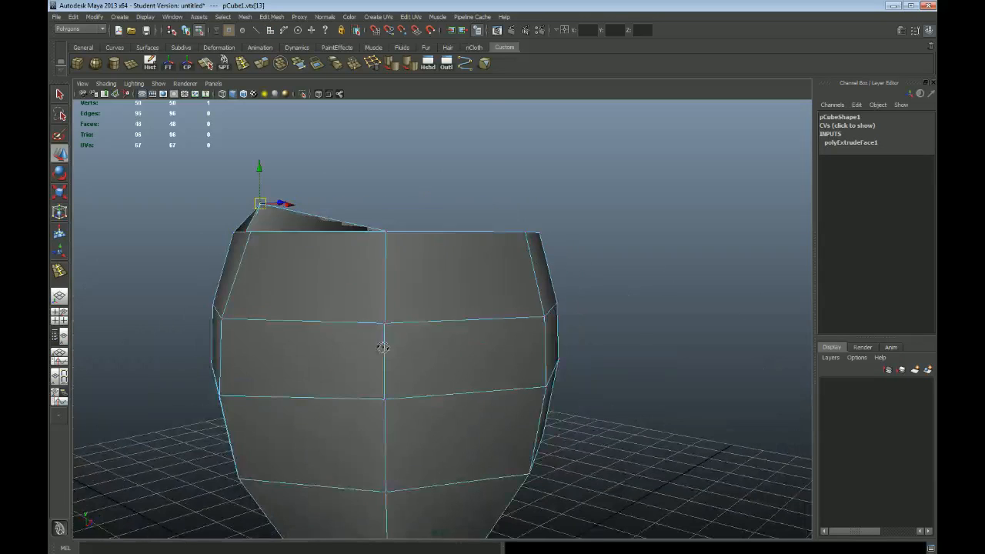
left_click_drag(285, 293, 319, 314, "alt")
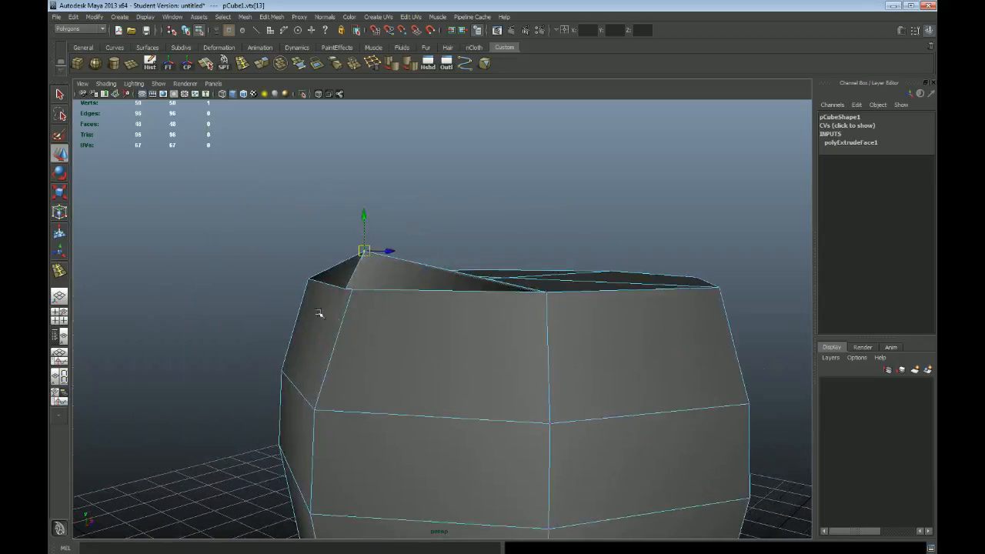
right_click_drag(320, 314, 396, 357, "alt")
mouse_move(396, 357)
left_mouse_down("alt")
mouse_move(387, 337)
mouse_move(399, 364)
left_mouse_up("alt")
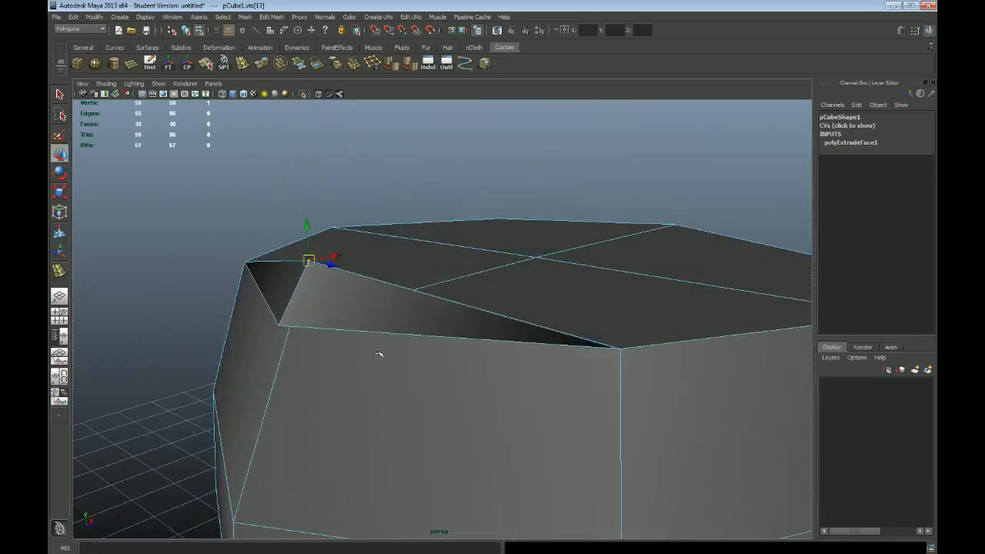
right_click_drag(600, 478, 487, 431, "alt")
left_click_drag(466, 428, 448, 388, "alt")
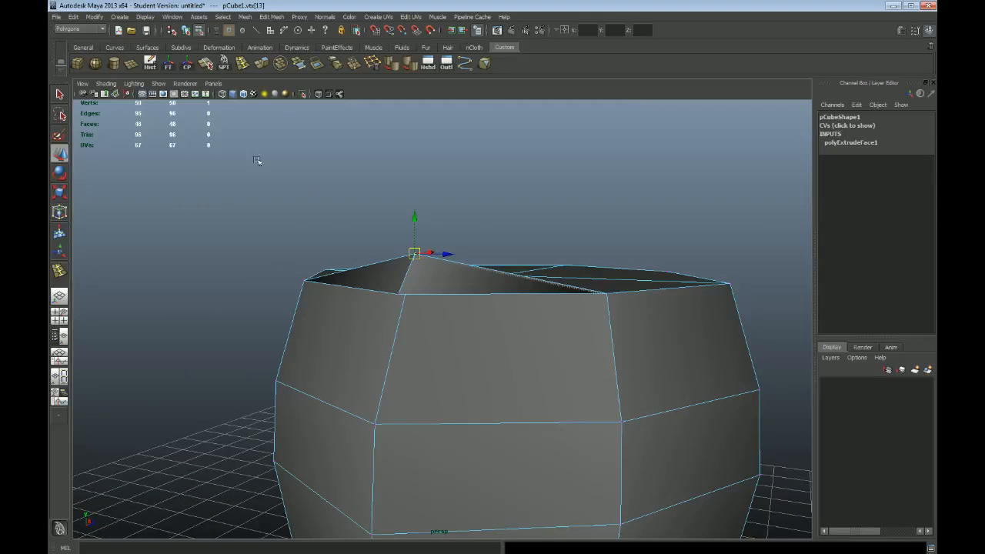
left_click_drag(421, 257, 402, 325)
left_click_drag(502, 319, 478, 327, "alt")
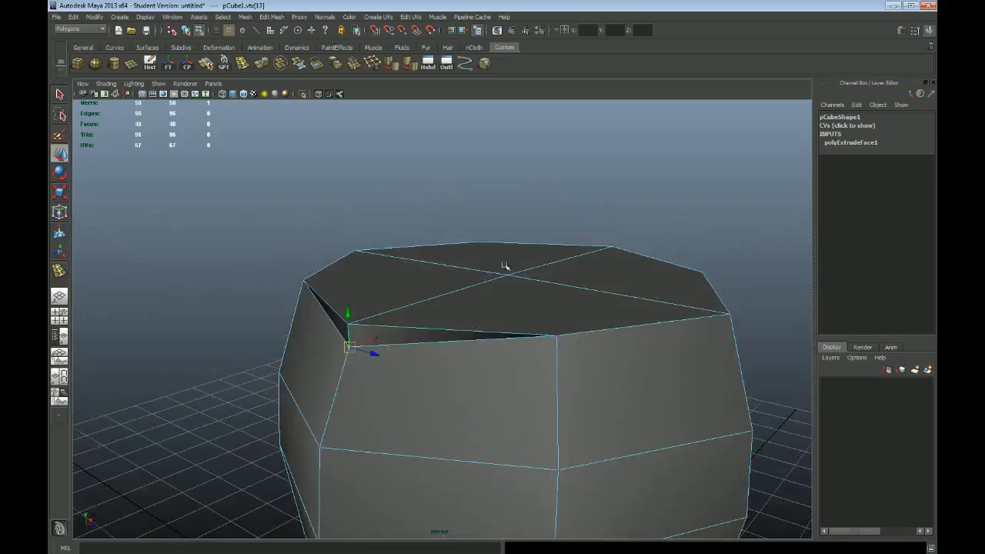
Try a vertical edge loop through the barrel's side beside the opened gap, undo it and clear the selection
left_click(243, 65)
right_click_drag(618, 448, 589, 398, "alt")
middle_click_drag(589, 398, 546, 334, "alt")
left_click_drag(545, 334, 523, 343, "alt")
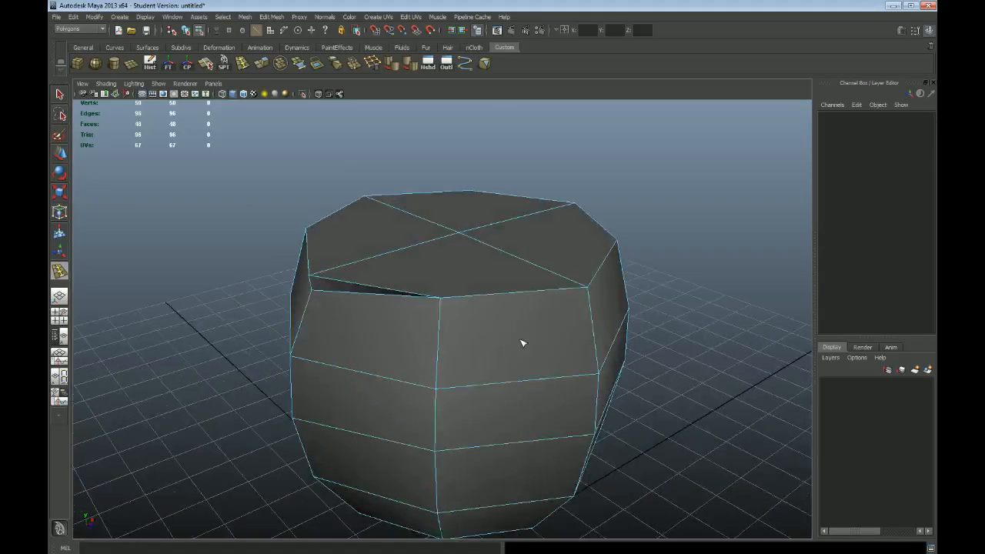
left_click(509, 297)
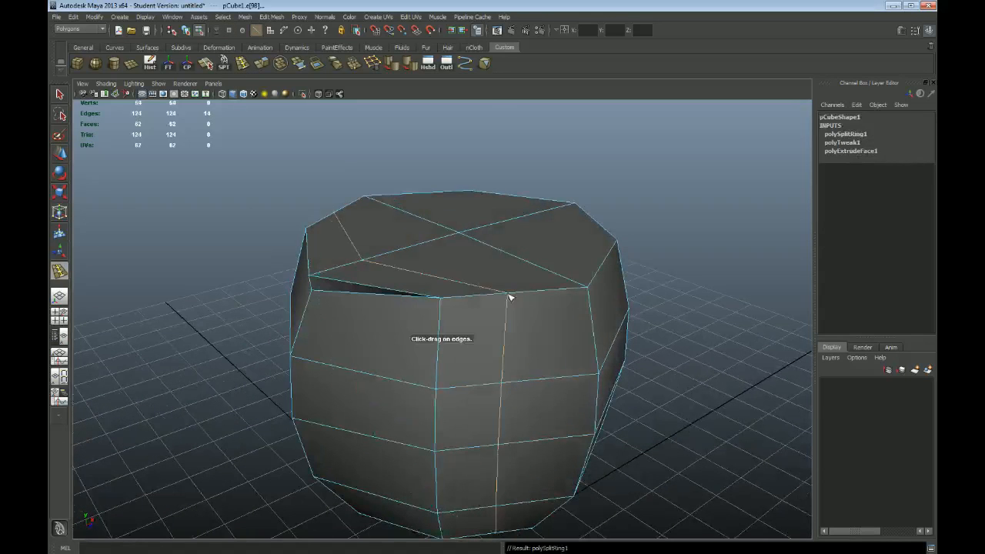
left_click_drag(560, 376, 536, 376, "alt")
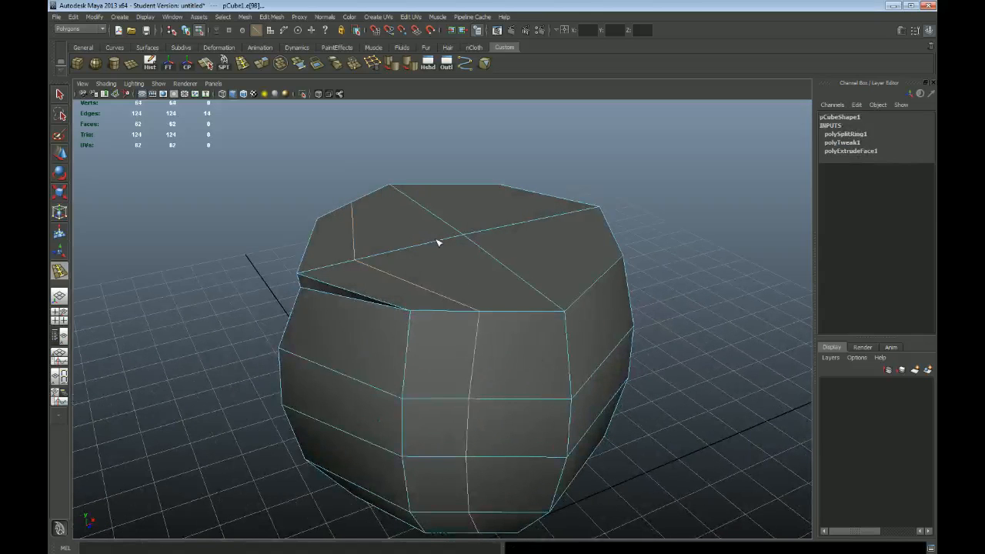
key("q")
mouse_move(479, 277)
left_mouse_down("alt")
mouse_move(461, 269)
mouse_move(484, 281)
left_mouse_up("alt")
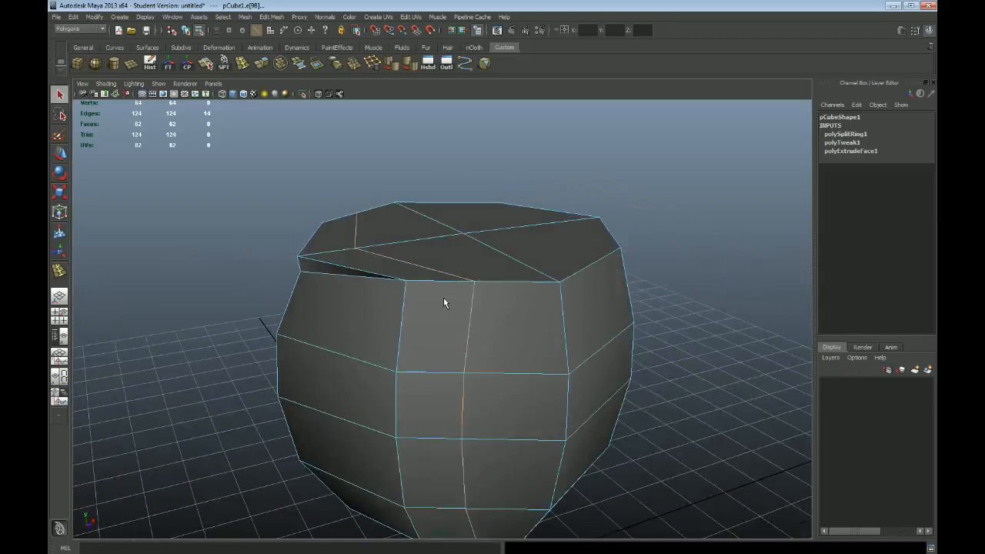
key("ctrl+z")
left_click(675, 258)
Try a horizontal edge loop around the uppermost band of side faces, and undo it
left_click_drag(461, 350, 488, 345, "alt")
left_click(244, 64)
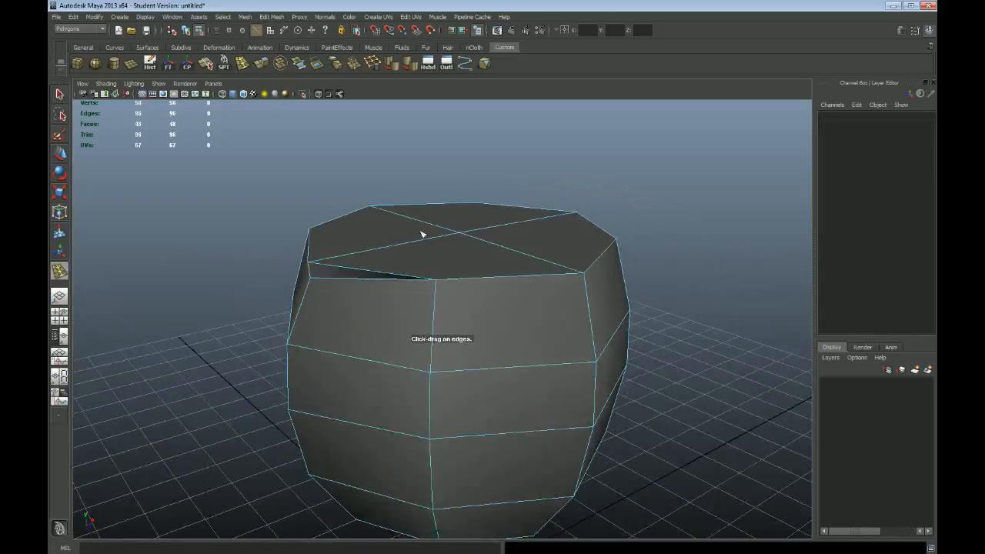
left_click(590, 323)
left_click_drag(622, 408, 618, 390, "alt")
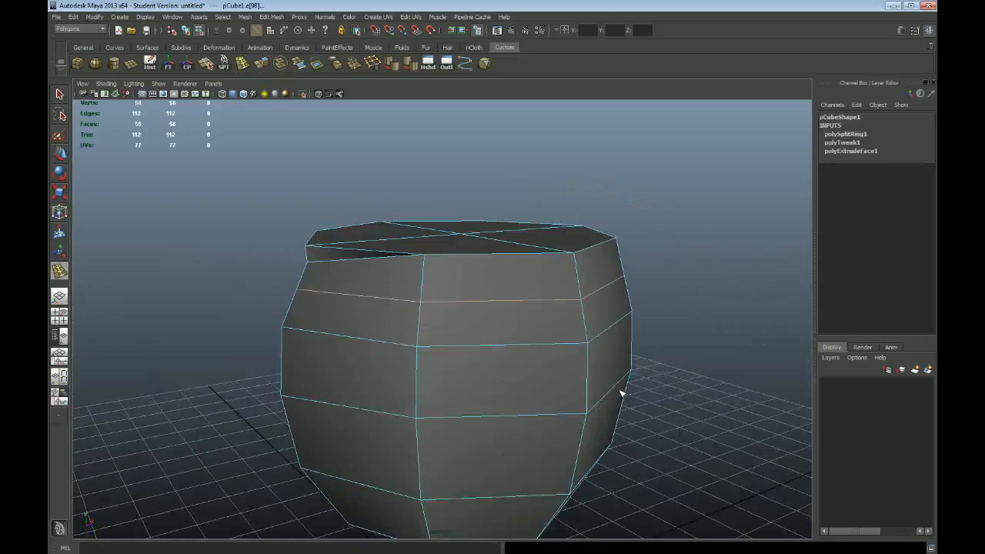
key("ctrl+z")
Select the whole mesh as an object and examine the open gap under the top rim from several angles
key("q")
left_click_drag(429, 310, 488, 308, "alt")
right_click_drag(526, 324, 549, 310)
left_click(505, 342)
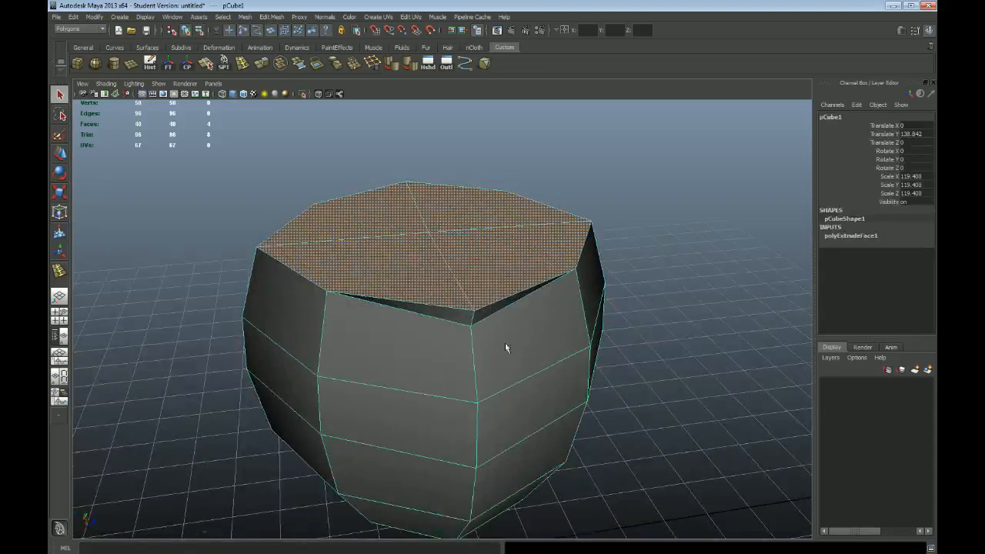
left_click_drag(374, 343, 384, 315, "alt")
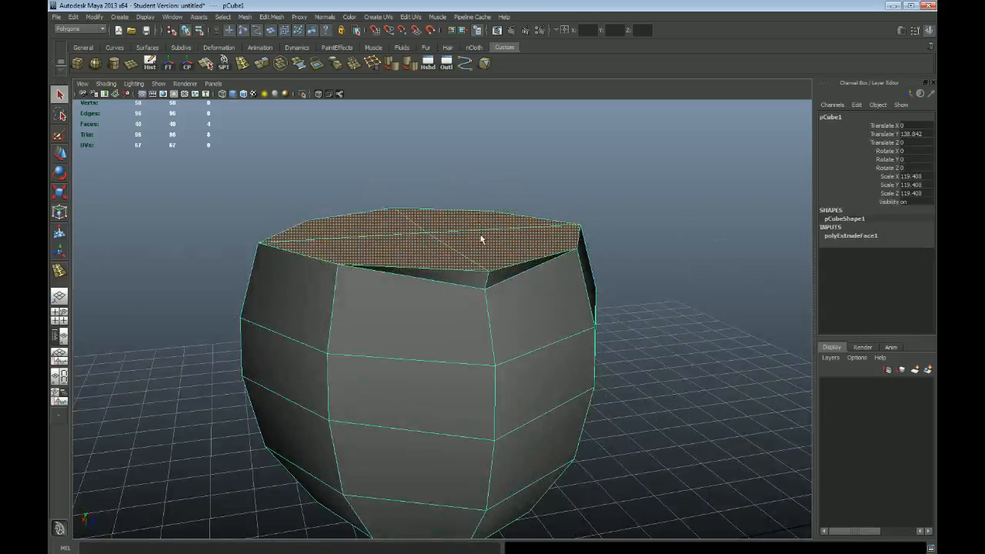
left_click_drag(478, 359, 557, 318, "alt")
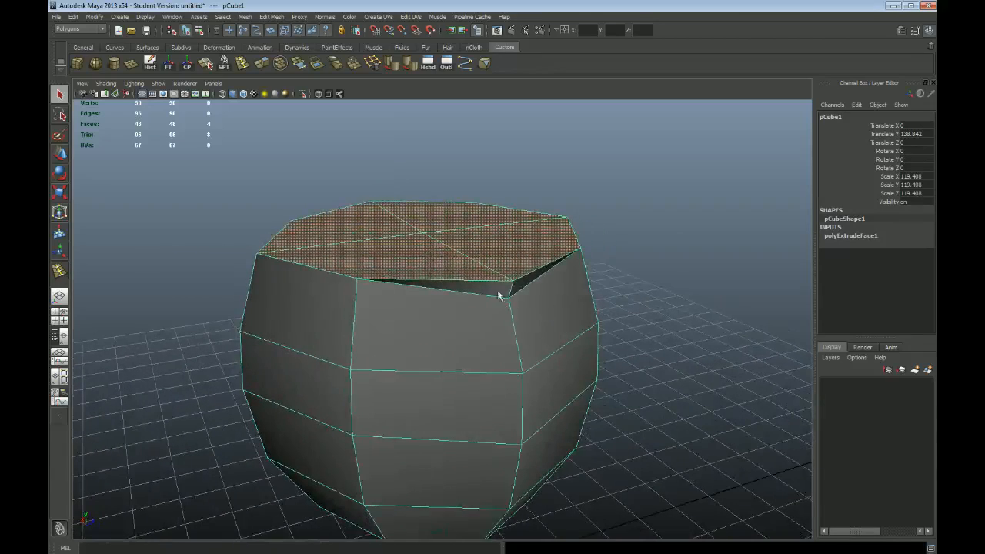
Select the lowered rim vertex at the gap for moving and examine the opening from several angles
right_click_drag(510, 287, 482, 283)
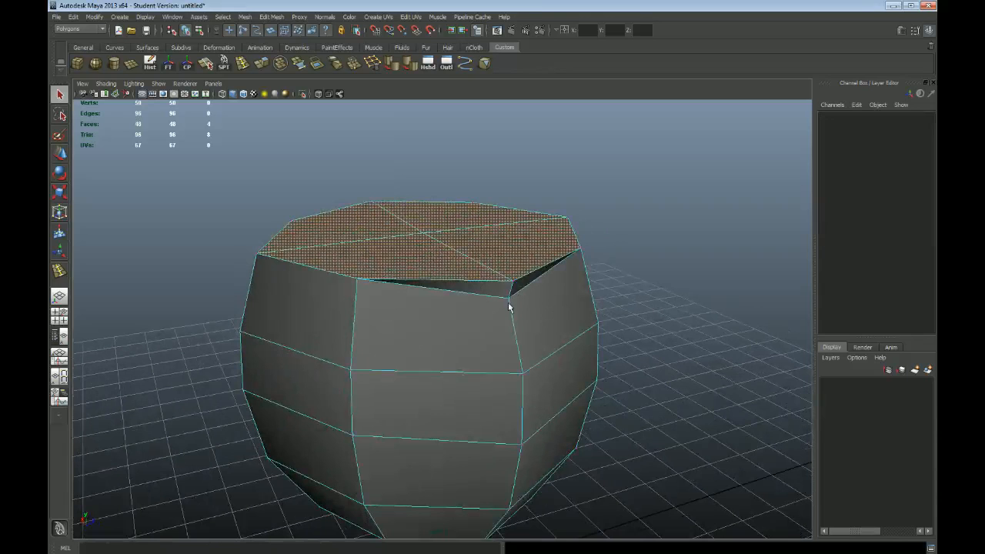
left_click(507, 300)
key("w")
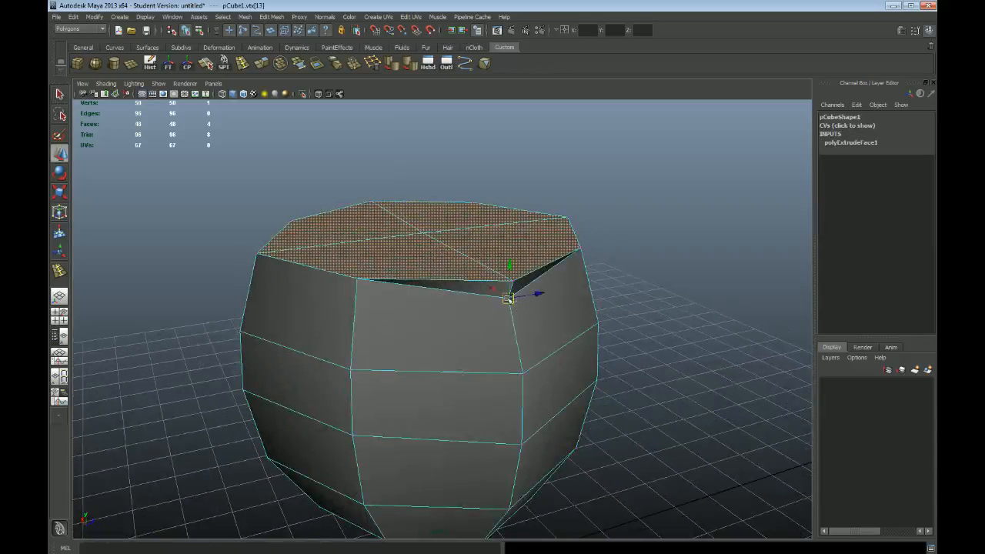
left_click_drag(511, 292, 499, 289)
right_click_drag(350, 245, 477, 269, "alt")
left_click_drag(477, 269, 384, 261, "alt")
left_click_drag(329, 226, 373, 291, "alt")
right_click_drag(633, 306, 539, 292, "alt")
left_click_drag(467, 288, 526, 298, "alt")
left_click_drag(425, 316, 464, 312, "alt")
Undo the vertex moves and selections back through the in-place extrusion of the barrel's top
key("ctrl+z")
key("ctrl+z")
key("ctrl+z")
key("ctrl+z")
key("ctrl+z")
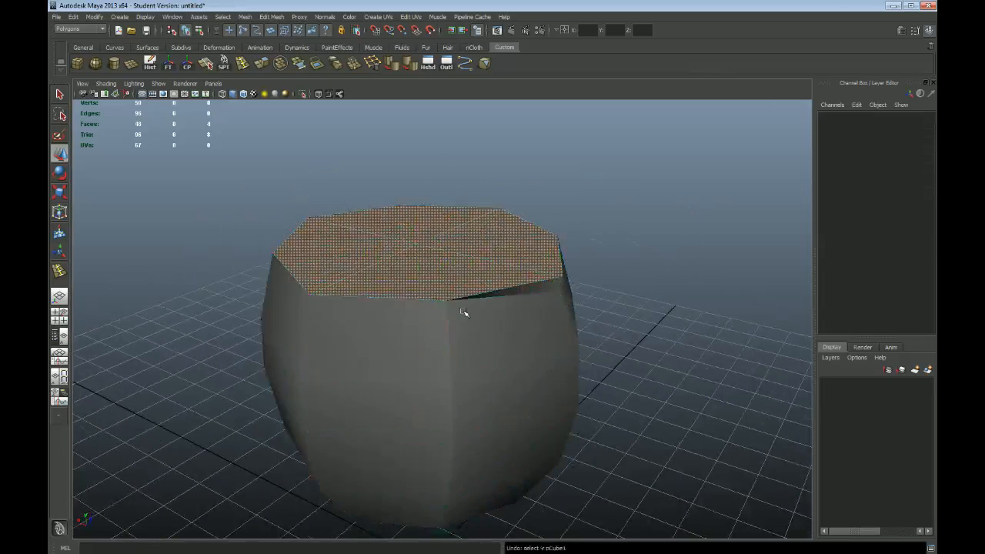
key("ctrl+z")
key("ctrl+z")
key("ctrl+z")
key("ctrl+z")
key("ctrl+z")
key("ctrl+z")
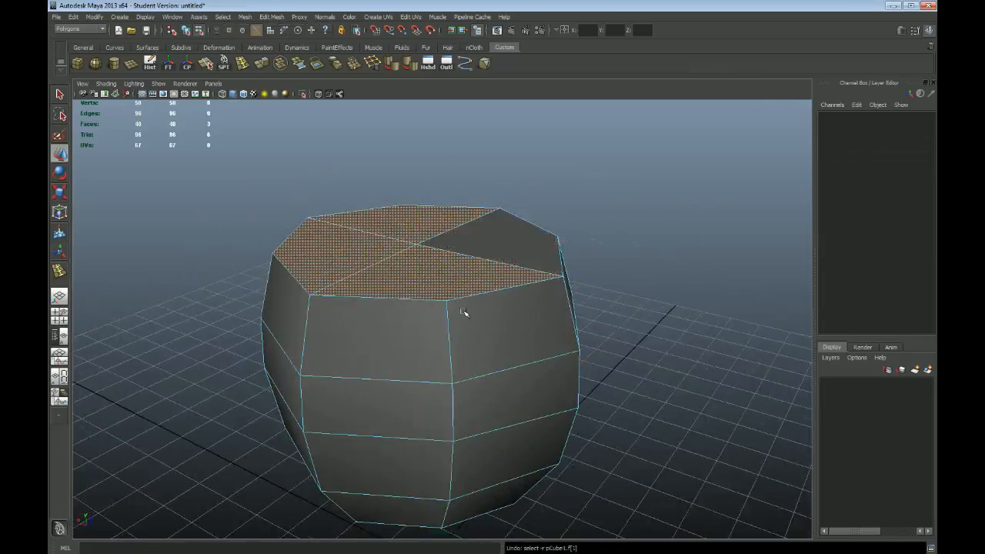
key("ctrl+z")
key("ctrl+z")
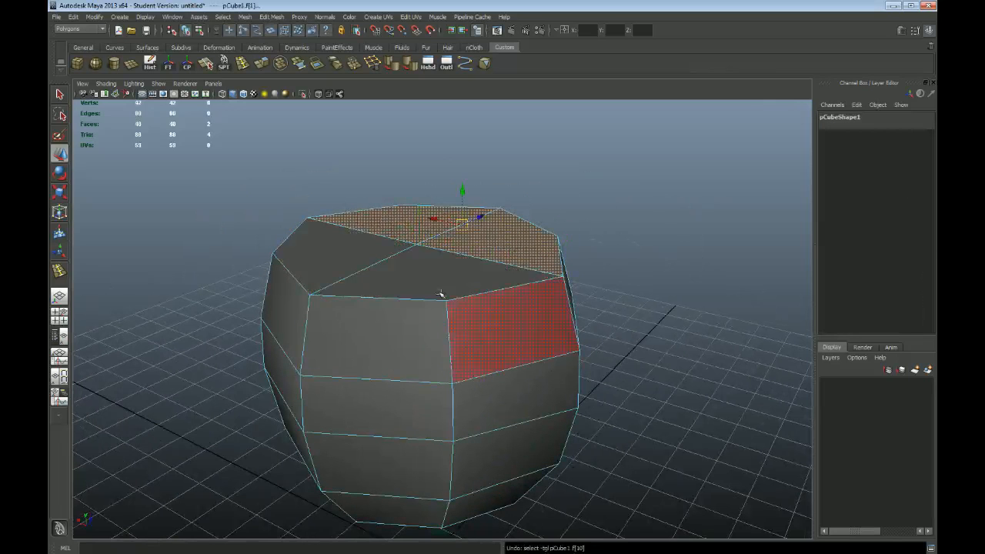
Select the four top faces and extrude them upward by about 6 units
left_click_drag(440, 294, 442, 298, "alt")
left_click(414, 295, "shift")
left_click_drag(511, 166, 526, 162, "alt")
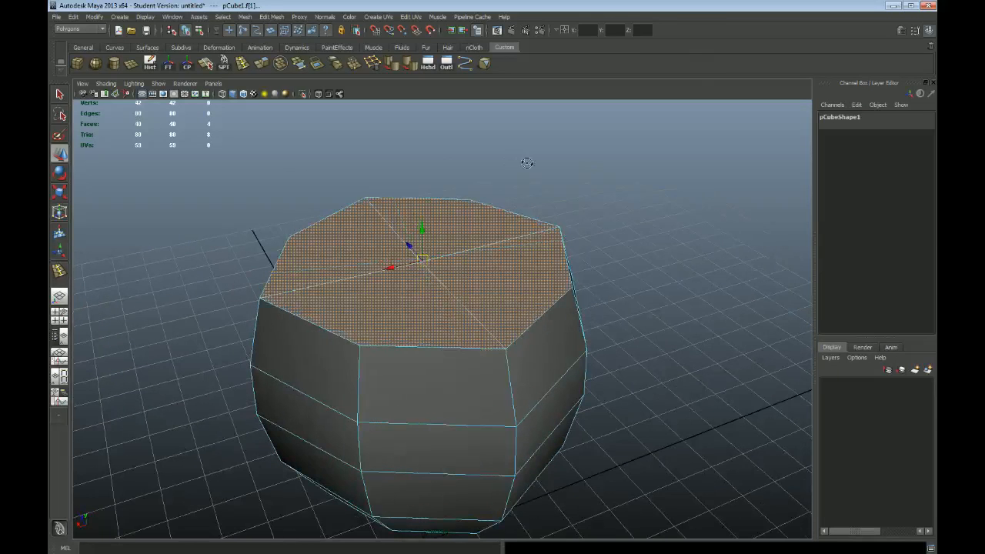
left_click(266, 17)
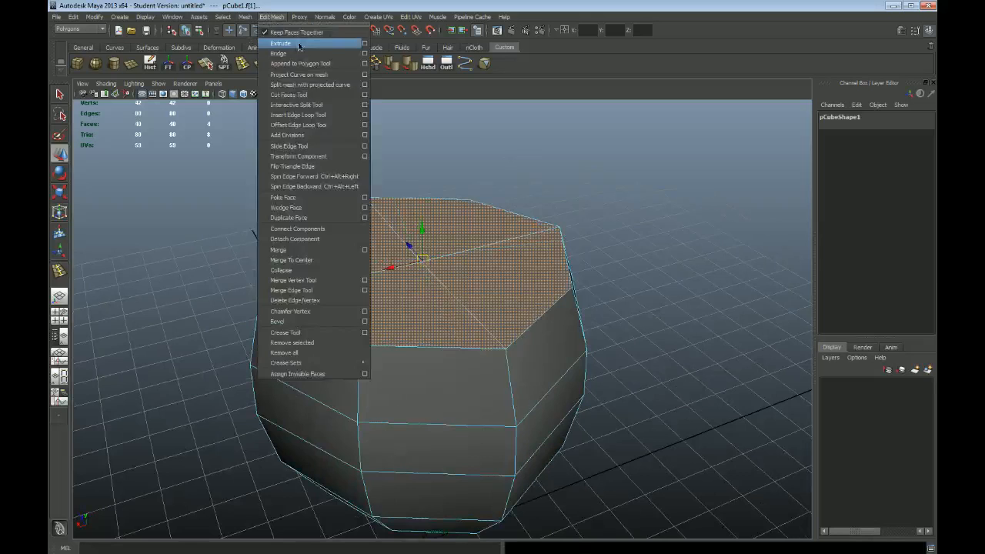
left_click(299, 48)
left_click_drag(670, 153, 604, 167, "alt")
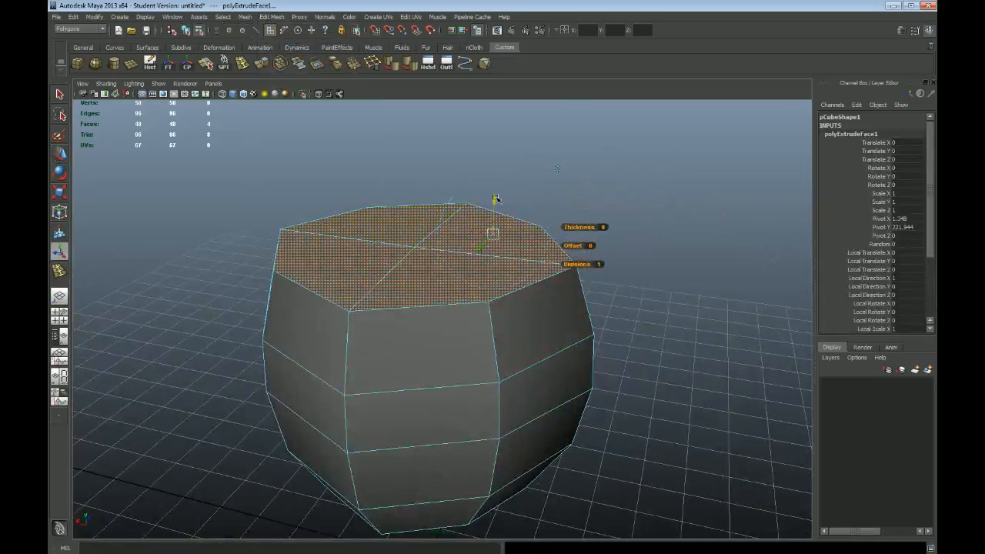
left_click_drag(495, 199, 496, 190)
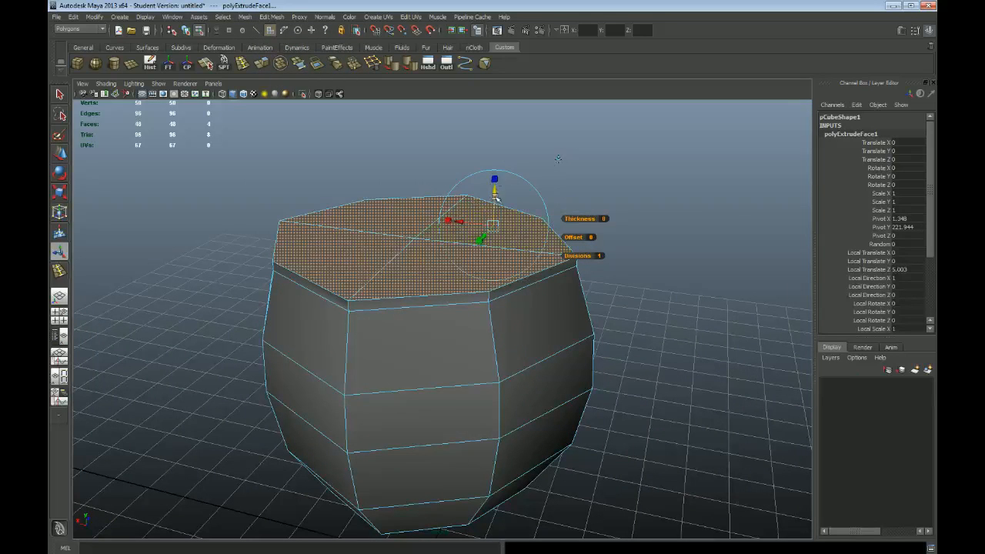
left_click_drag(496, 197, 497, 176)
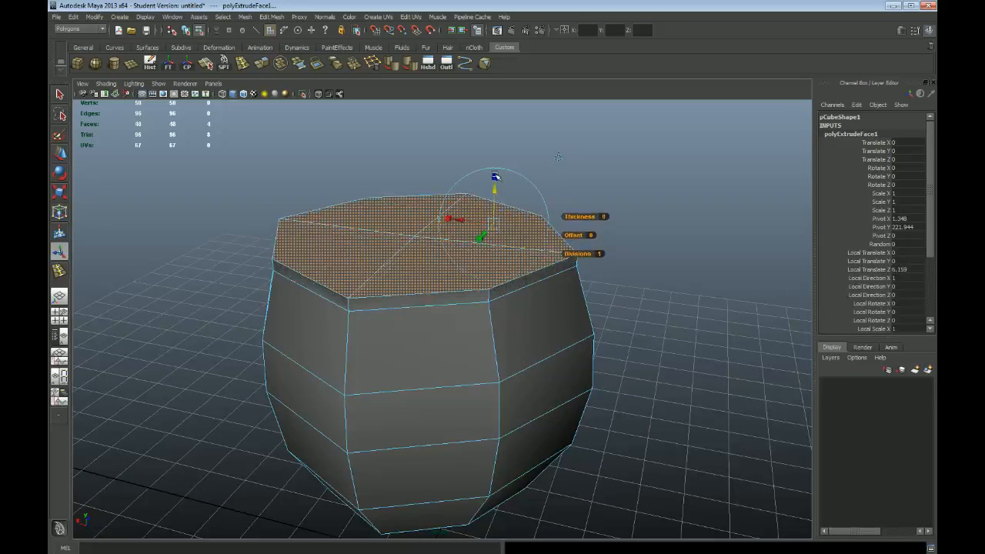
left_click_drag(495, 221, 486, 223)
Undo only the raising of the extruded top faces, keep the in-place extrusion, and clear the selection
left_click_drag(601, 257, 469, 356, "alt")
key("ctrl+z")
key("ctrl+z")
key("q")
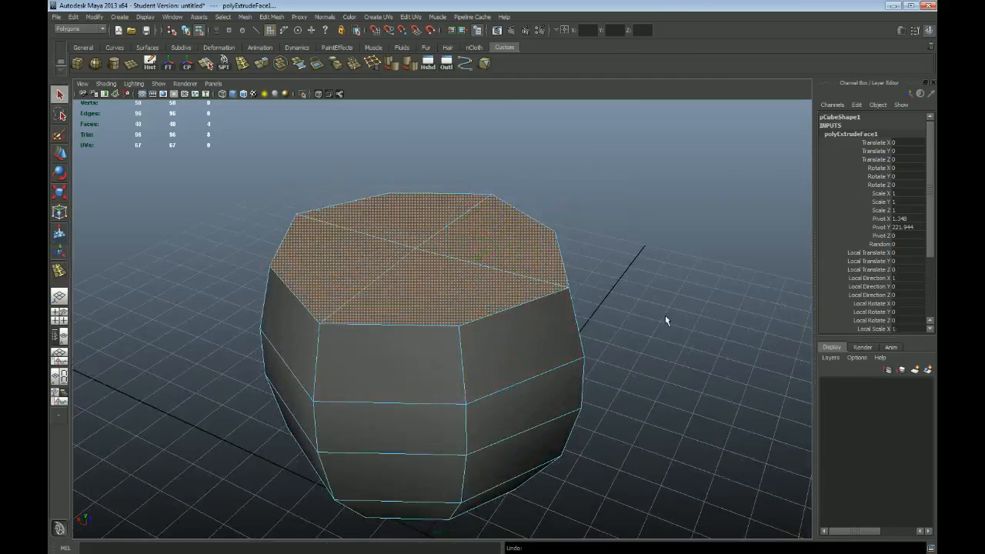
left_click(671, 162)
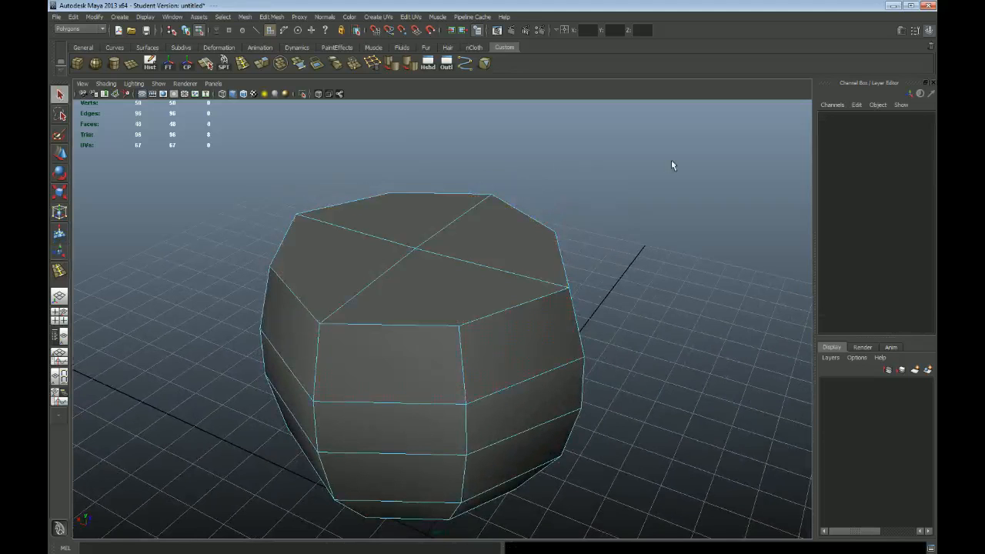
left_click_drag(696, 264, 538, 305, "alt")
right_click_drag(648, 332, 272, 212, "alt")
right_click_drag(455, 310, 607, 367, "alt")
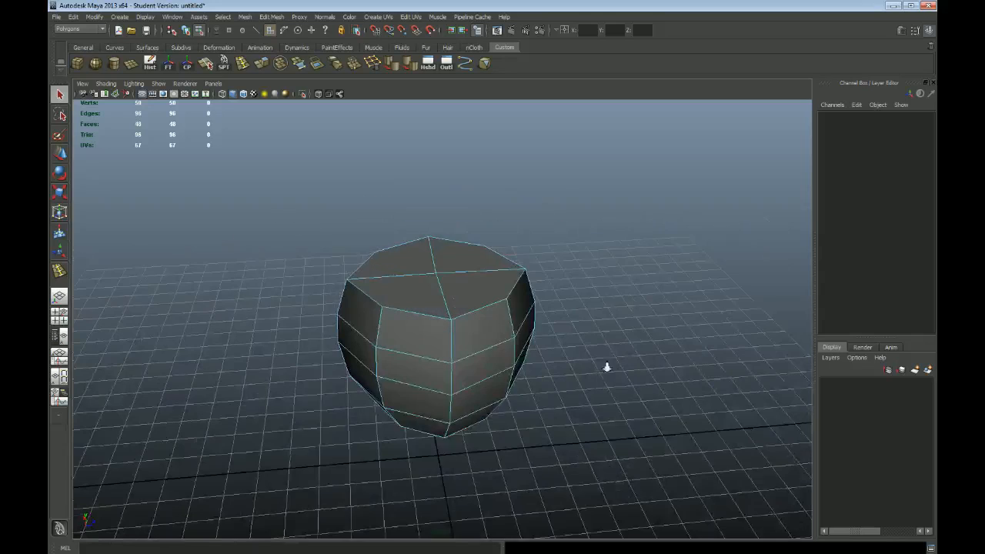
Try raising one top face to expose the doubled geometry, and undo that move along with the in-place extrusion
right_click_drag(359, 253, 469, 279, "alt")
left_click_drag(440, 283, 481, 286, "alt")
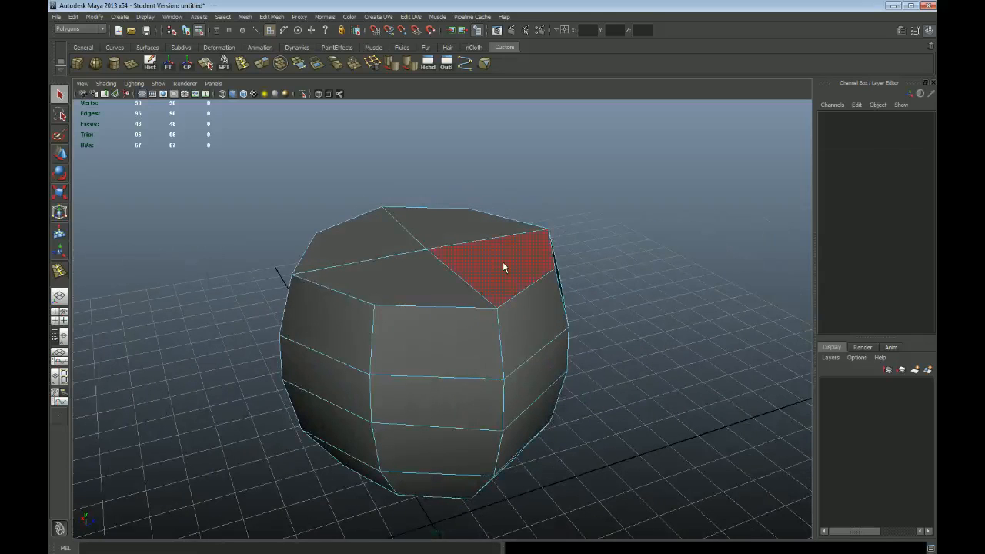
left_click(503, 262)
key("w")
left_click_drag(527, 229, 526, 208)
key("ctrl+z")
key("ctrl+z")
key("ctrl+z")
key("ctrl+z")
key("ctrl+z")
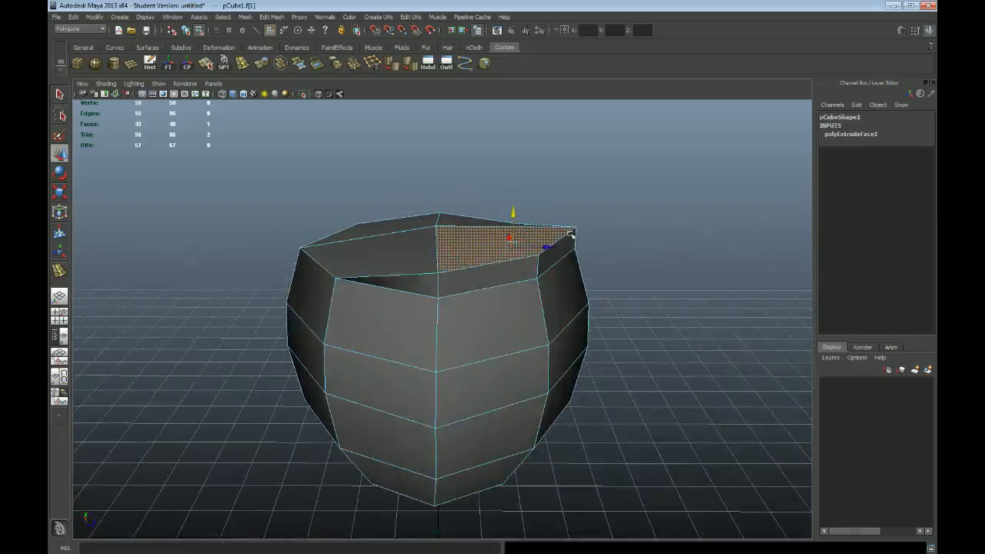
key("ctrl+z")
Select the four top faces plus one side face and extrude them outward together by about 9.7 units
left_click_drag(614, 300, 690, 370, "alt")
left_click(420, 306, "shift")
left_click(334, 257, "shift")
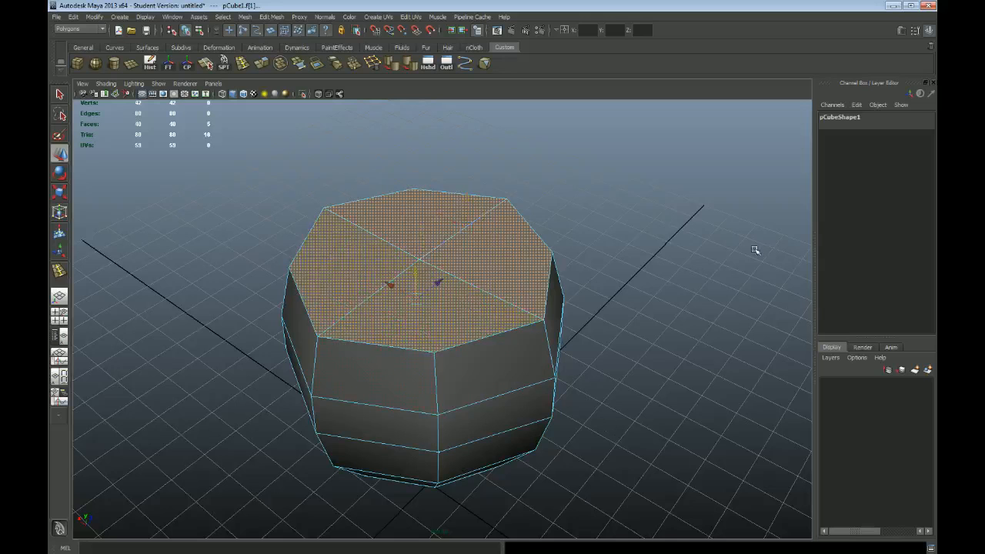
left_click(271, 16)
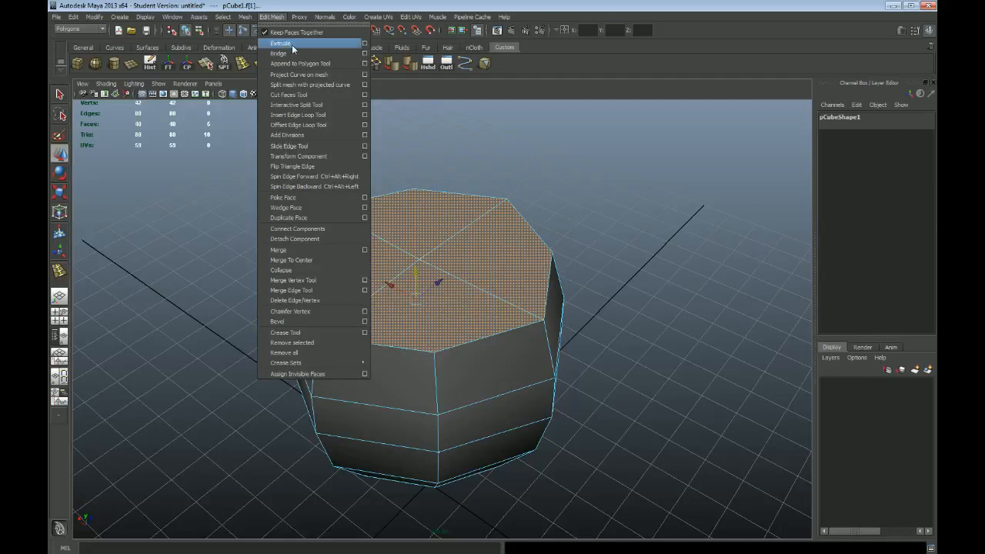
left_click(277, 18)
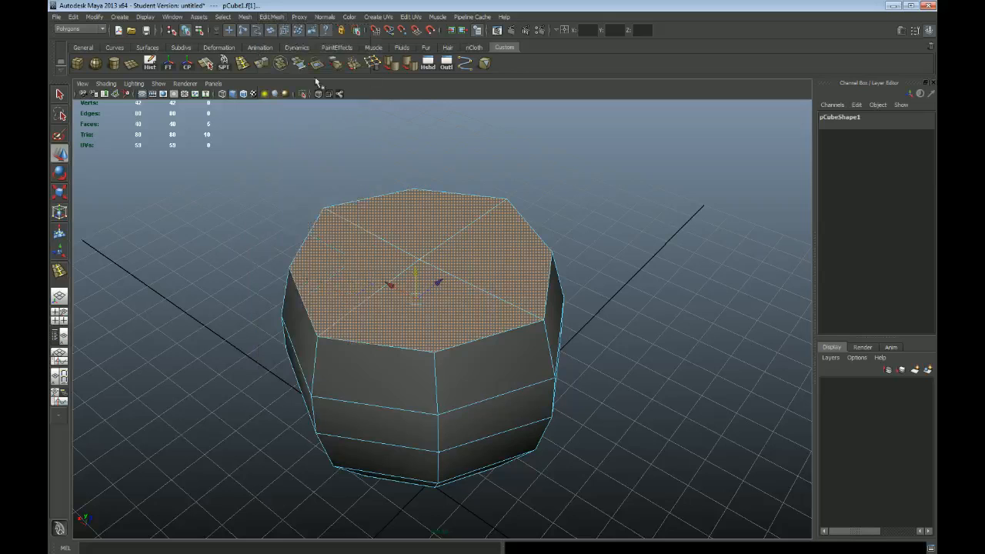
left_click(271, 17)
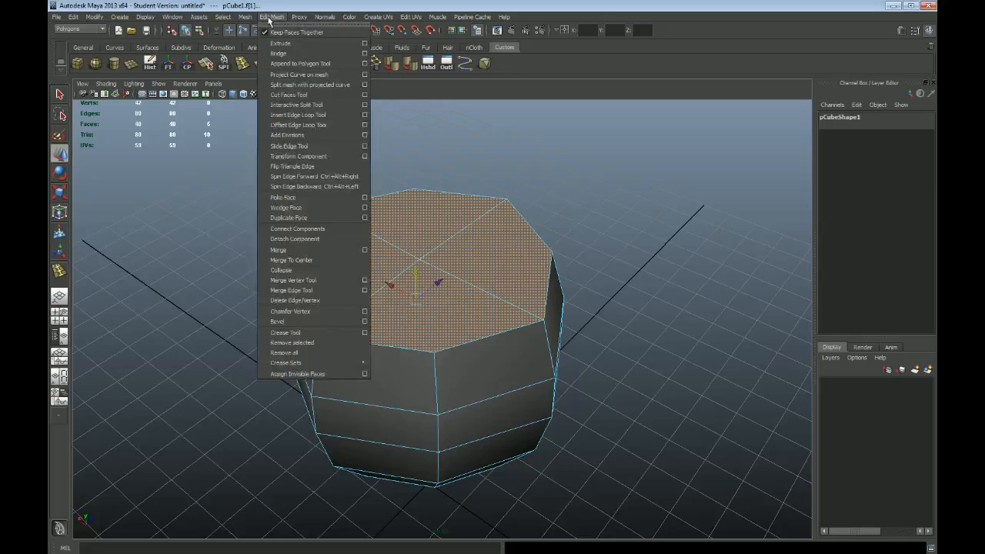
left_click(298, 49)
left_click_drag(624, 257, 566, 190, "alt")
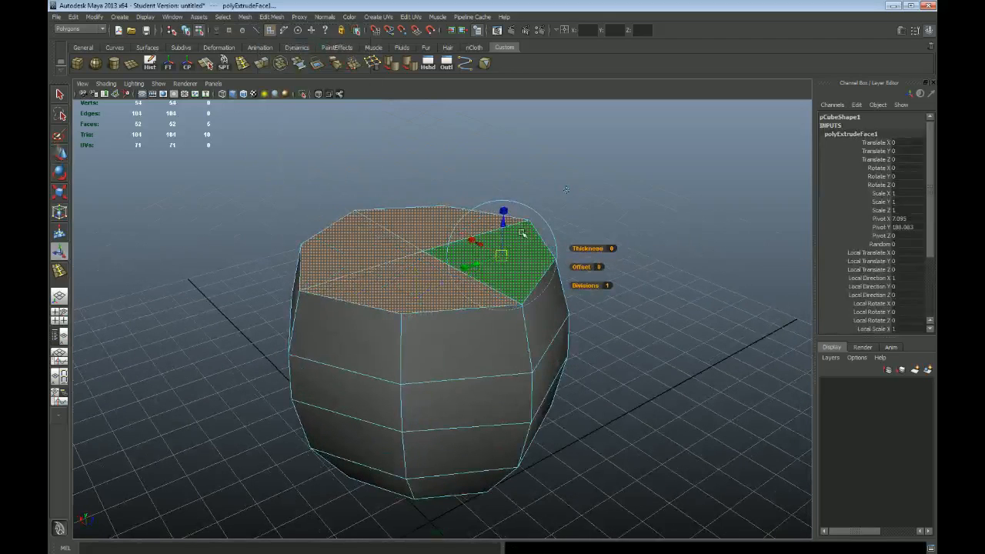
left_click_drag(504, 224, 503, 192)
Scale the extruded faces inward to about 0.52 and extend their local Z offset to about 16.6
left_click_drag(503, 241, 489, 241)
left_click_drag(543, 308, 502, 277, "alt")
left_click_drag(495, 199, 494, 186)
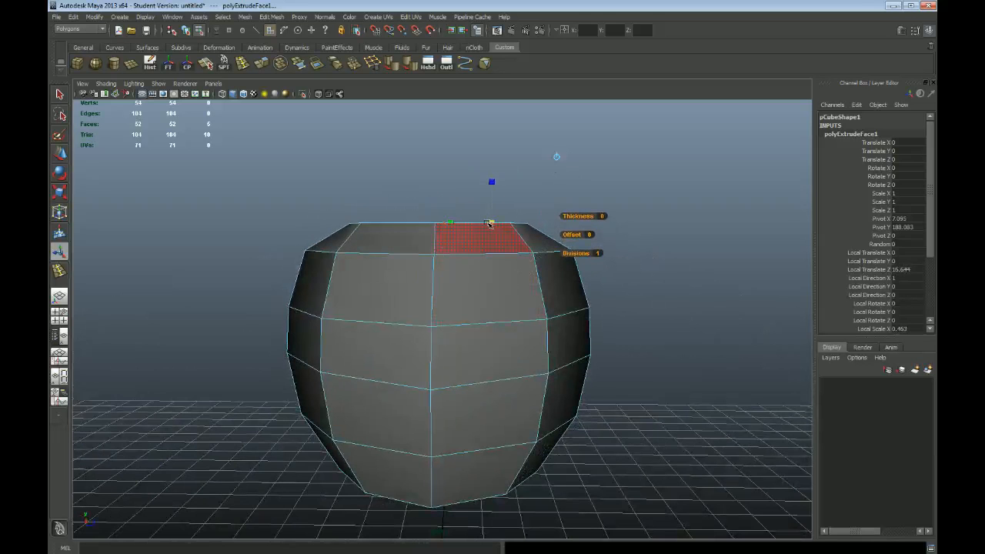
left_click_drag(491, 223, 494, 223)
left_click_drag(310, 198, 377, 225, "alt")
left_click_drag(643, 320, 601, 297, "alt")
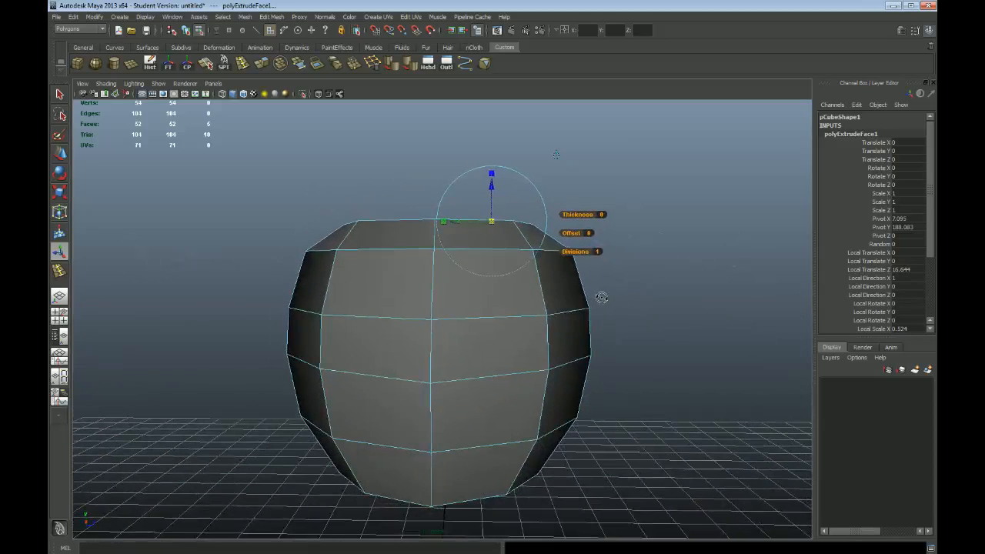
Extrude the top and side faces a second time in an orthographic view and try scaling them uniformly
key("space")
key("space")
middle_click_drag(559, 246, 549, 351, "alt")
right_click_drag(357, 326, 394, 323, "alt")
left_click_drag(357, 244, 357, 240)
key("ctrl+e")
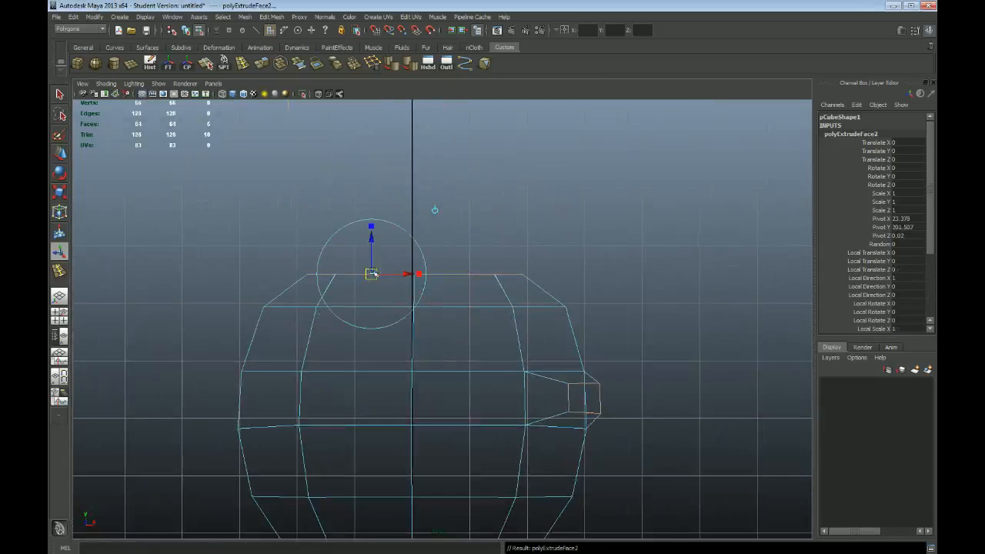
left_click(372, 225)
left_click_drag(373, 273, 360, 272)
Undo the second extrusion and the first extrusion's scaling and extra offset, and return to the perspective view
key("ctrl+z")
key("ctrl+z")
key("ctrl+z")
key("ctrl+z")
key("ctrl+z")
key("space")
key("space")
left_click_drag(685, 312, 529, 342, "alt")
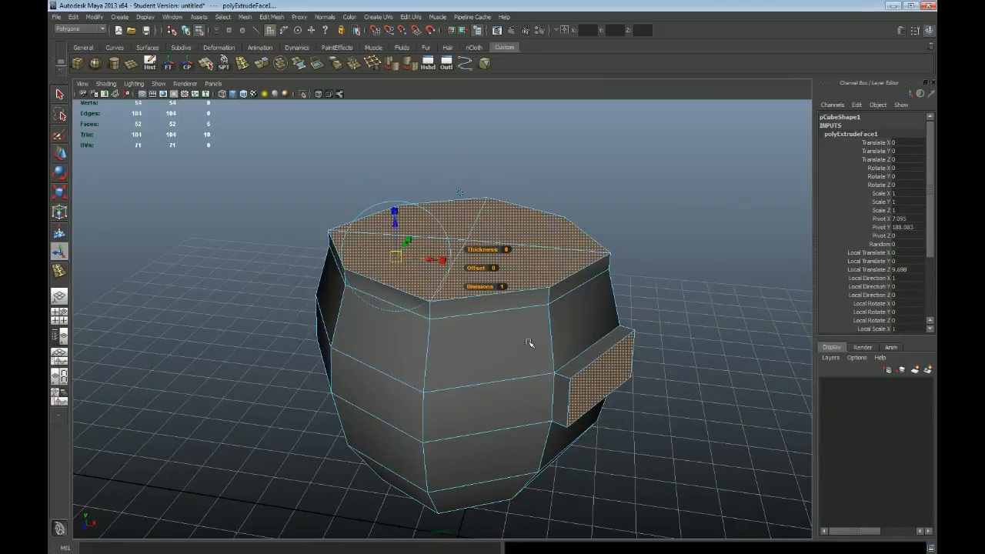
left_click_drag(515, 337, 668, 299, "alt")
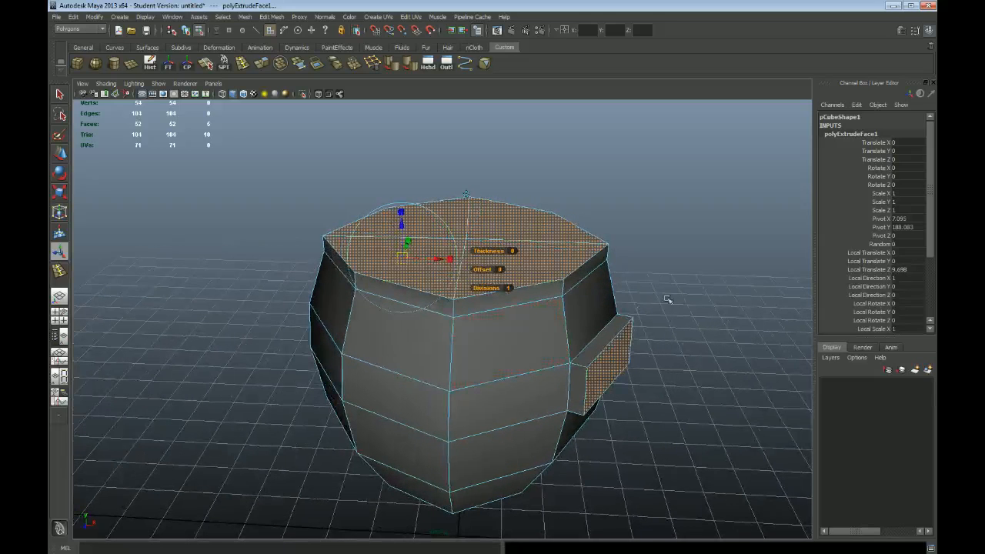
Select only the four top faces, scale them inward uniformly and raise them slightly to taper the rim
left_click(683, 261)
left_click_drag(538, 308, 576, 285, "alt")
left_click(558, 266)
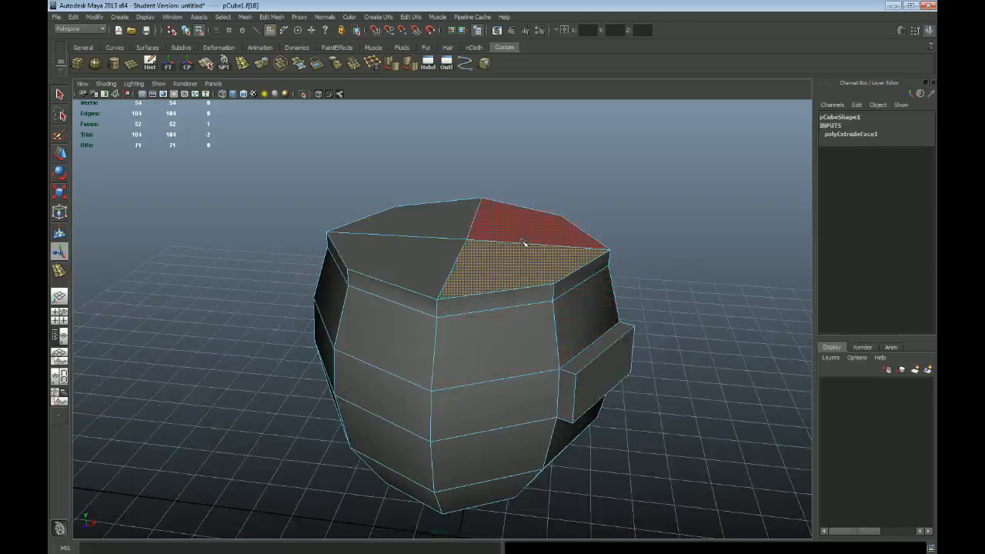
left_click(445, 221, "shift")
left_click(428, 267, "shift")
key("r")
left_click_drag(466, 241, 372, 239)
key("w")
left_click_drag(422, 204, 422, 190)
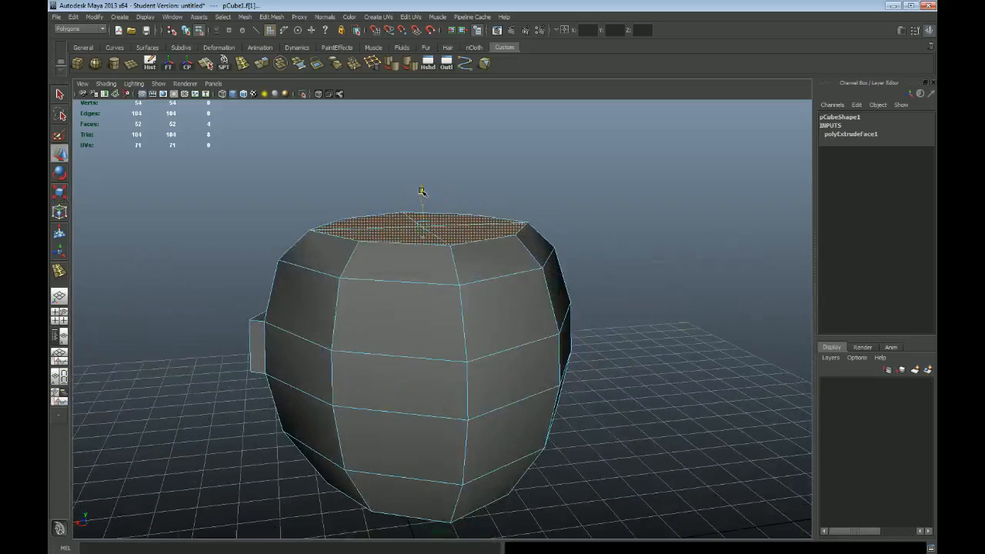
Extrude the four narrowed top faces again without offsetting them yet
left_click_drag(620, 230, 602, 237, "alt")
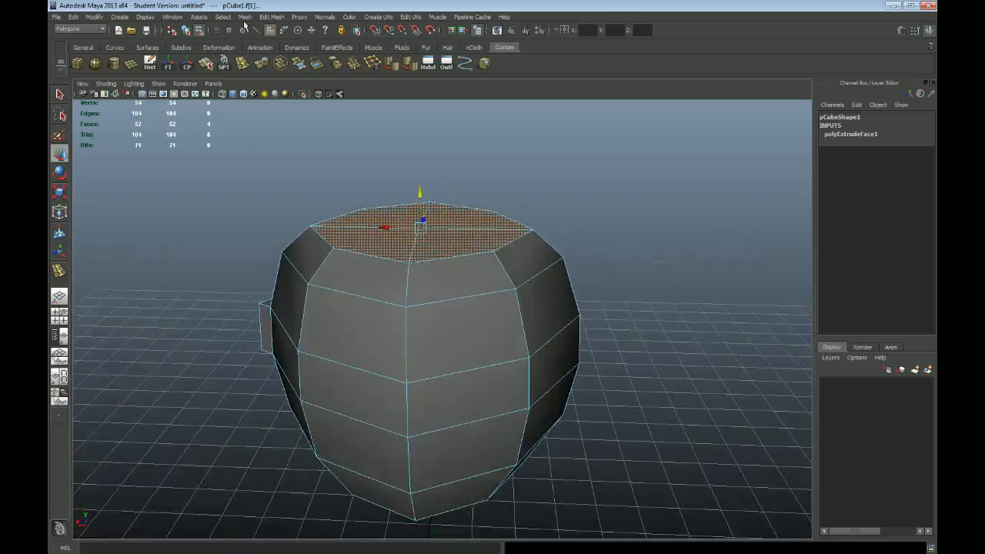
left_click(271, 16)
left_click(292, 45)
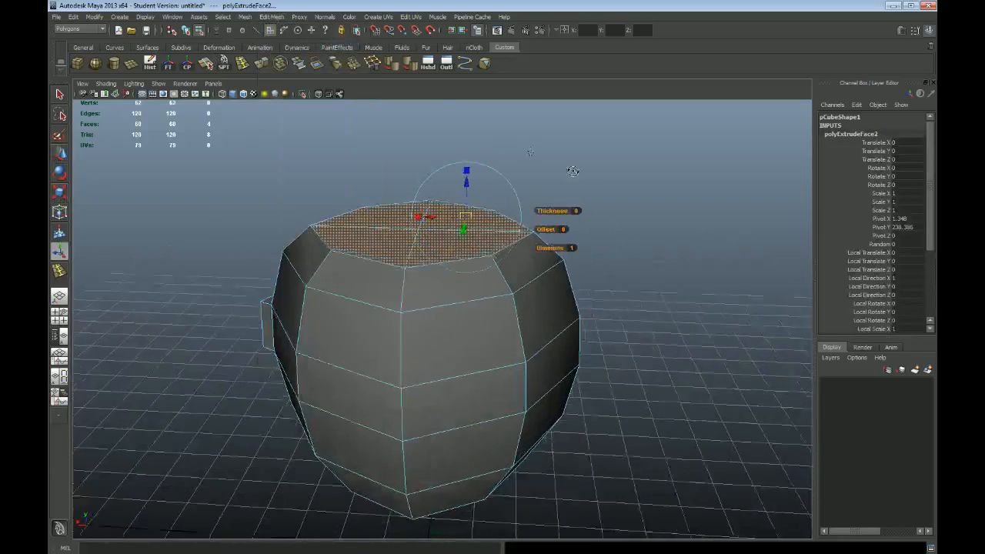
left_click_drag(574, 171, 561, 177, "alt")
middle_click_drag(616, 143, 611, 174, "alt")
right_click_drag(562, 172, 620, 184, "alt")
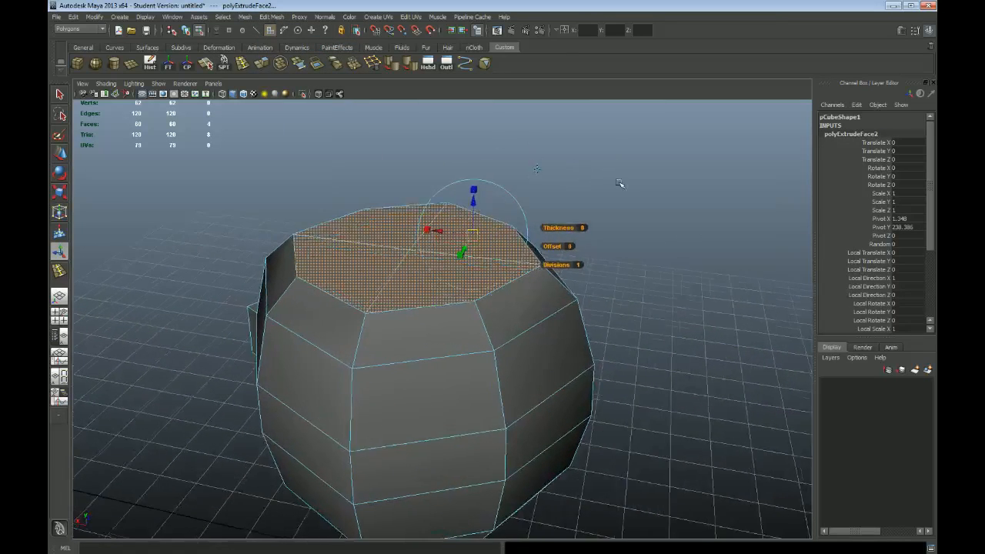
left_click_drag(620, 184, 529, 179, "alt")
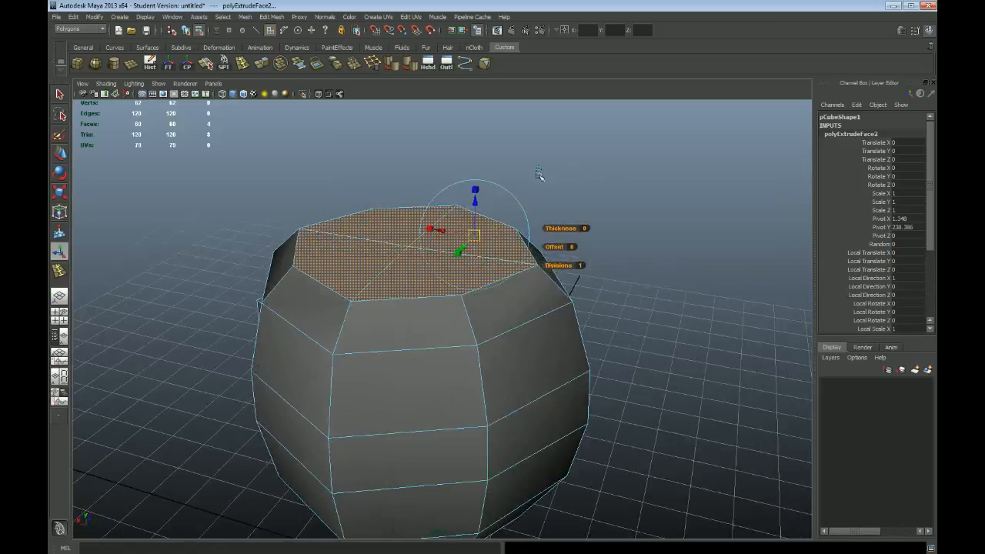
right_click_drag(537, 168, 571, 178, "alt")
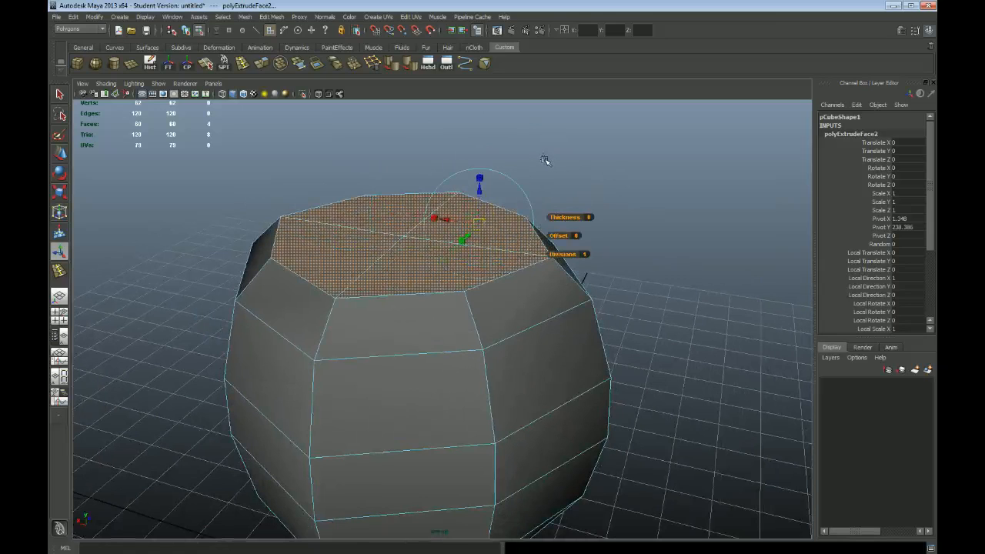
Switch the extrusion manipulator to world axes, raise the top faces about 11 units and scale them to about 0.72
left_click(544, 159)
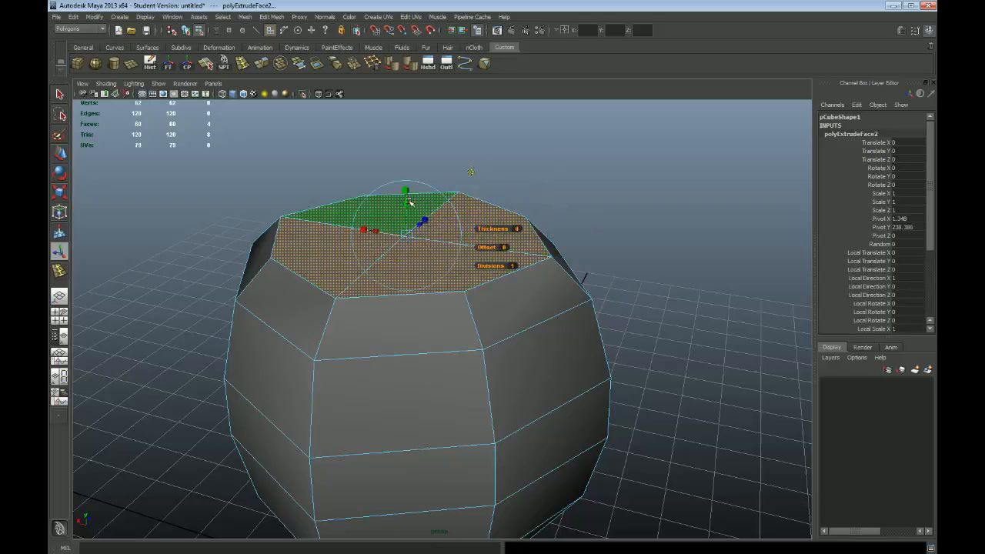
mouse_move(406, 202)
left_mouse_down()
mouse_move(406, 181)
mouse_move(397, 212)
left_mouse_up()
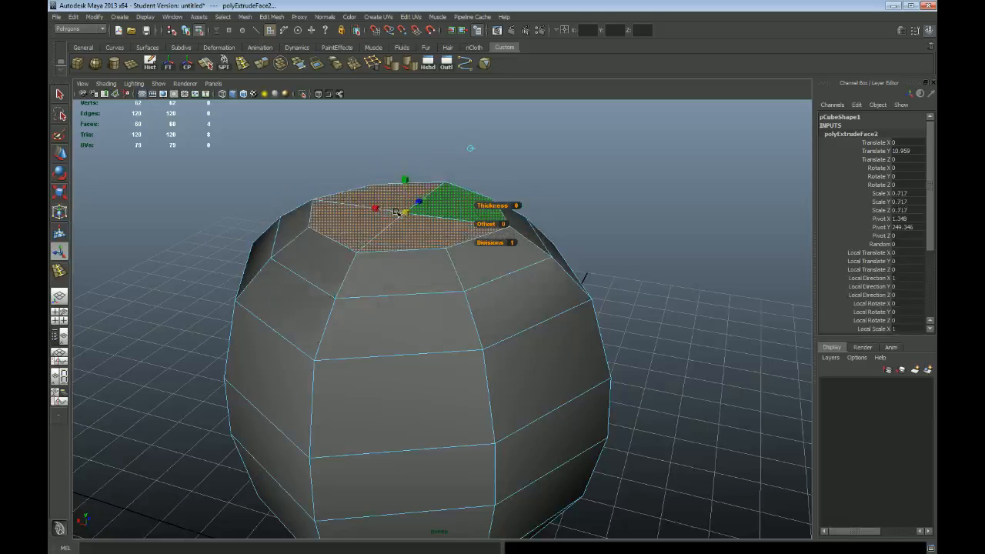
right_click_drag(660, 246, 571, 235, "alt")
left_click_drag(571, 235, 563, 224, "alt")
key("q")
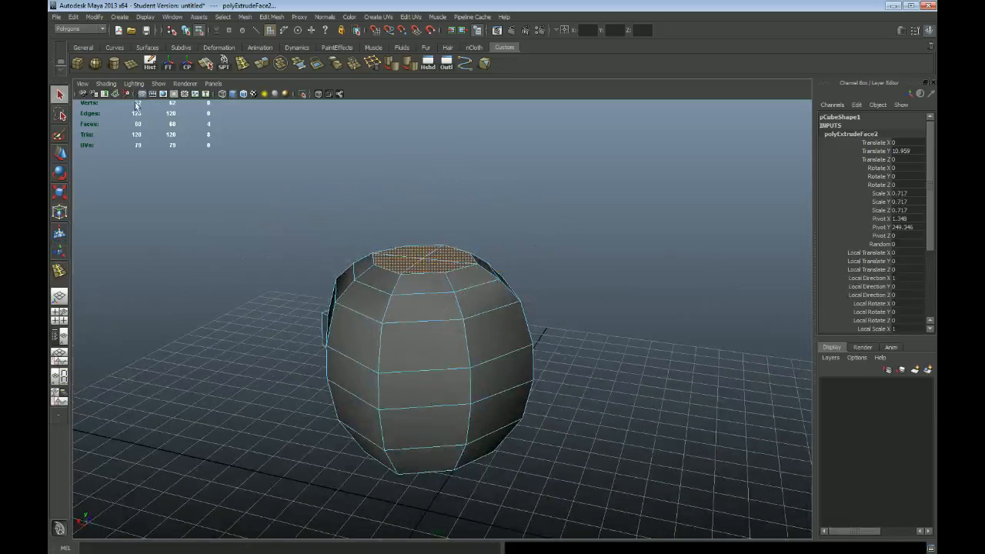
Create a small polygon cube, scale it uniformly to about 25 and place it above and beside the barrel
left_click(77, 63)
key("w")
left_click_drag(428, 478, 450, 133)
key("r")
left_click_drag(424, 178, 566, 262)
key("w")
right_click_drag(566, 262, 621, 229, "alt")
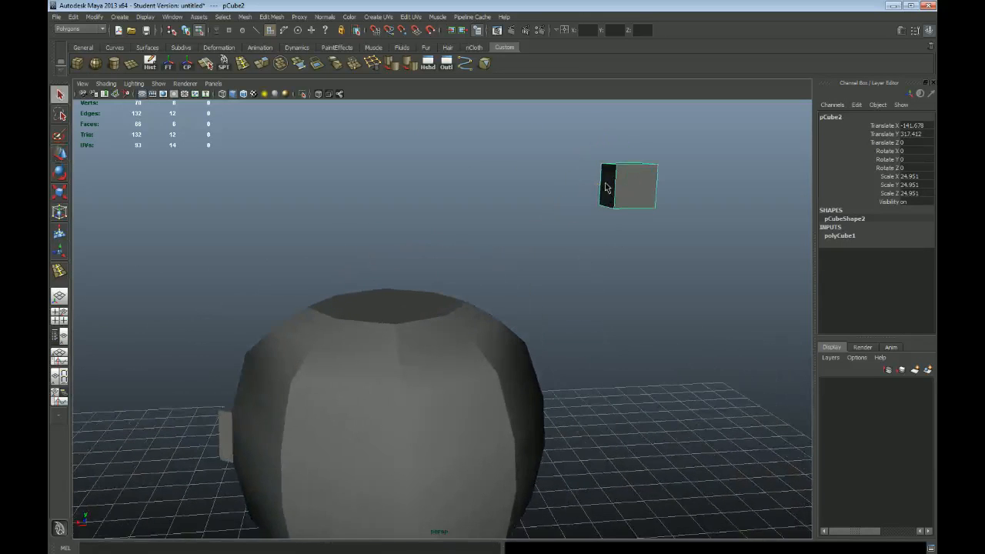
Pull out one side face of the small cube, rotate it and reposition it to form a slanted box
key("F11")
left_click(607, 188)
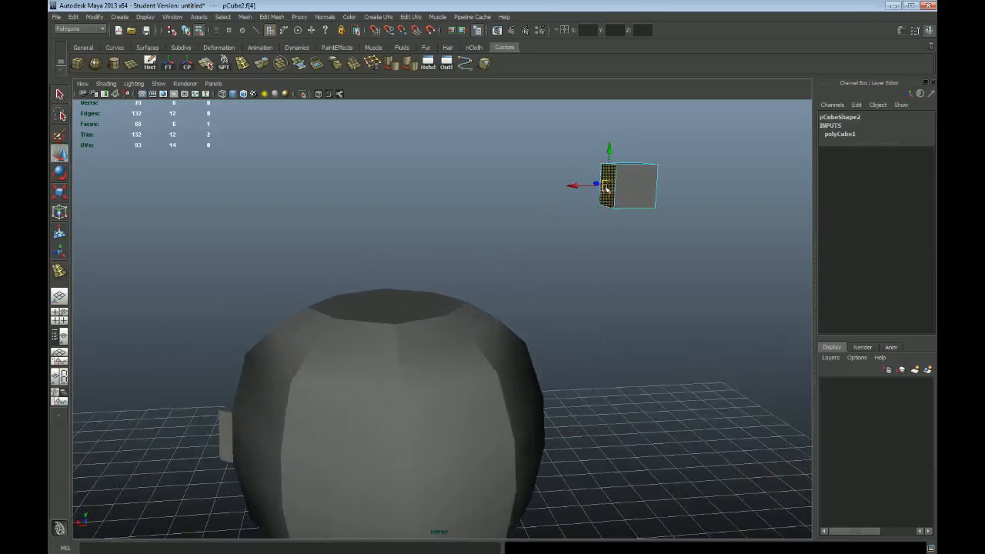
left_click_drag(567, 187, 469, 189)
key("e")
left_click_drag(486, 144, 520, 148)
key("w")
left_click_drag(509, 188, 565, 145)
middle_click_drag(617, 157, 585, 208, "alt")
left_click_drag(585, 208, 582, 206, "alt")
key("q")
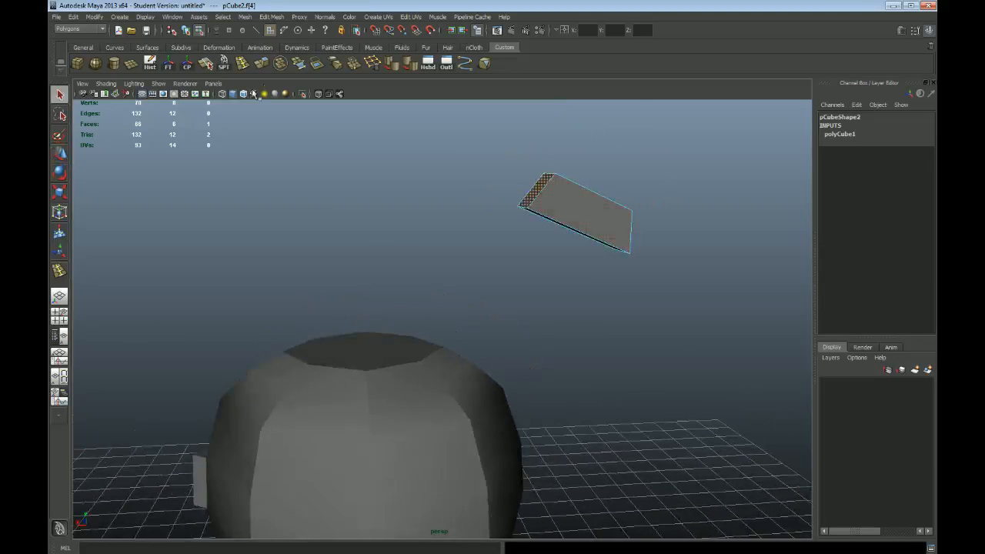
Extrude the box's tilted end face, offset it about 32.4 units locally and shift it about 43 units along world X
left_click(280, 18)
left_click(289, 43)
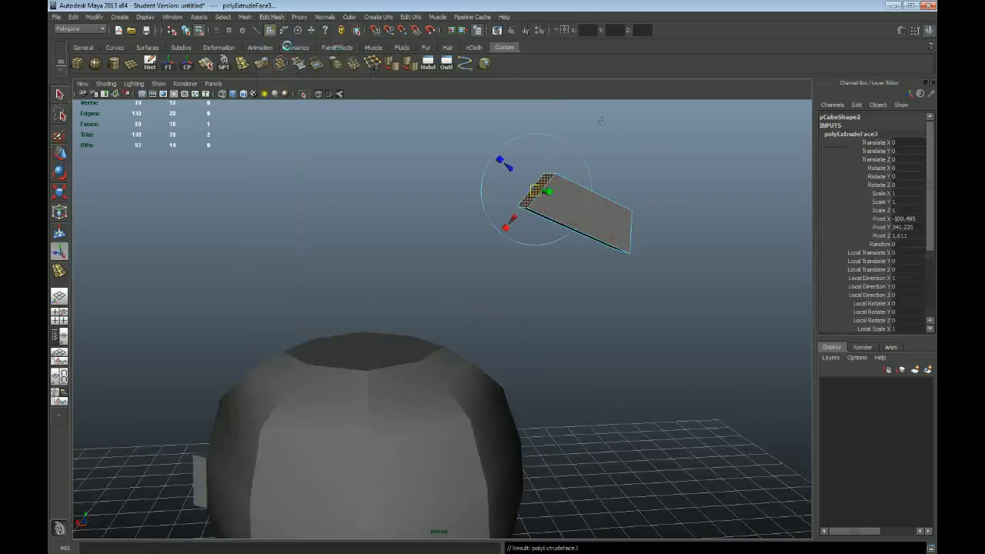
left_click_drag(510, 165, 446, 134)
left_click_drag(641, 212, 635, 241, "alt")
left_click_drag(454, 178, 492, 192)
left_click(561, 147)
left_click_drag(504, 248, 431, 246)
Switch the extrusion manipulator back to local axes and adjust the end face's local Z offset to about 21.5
right_click_drag(656, 403, 369, 335, "alt")
middle_click_drag(486, 426, 517, 370, "alt")
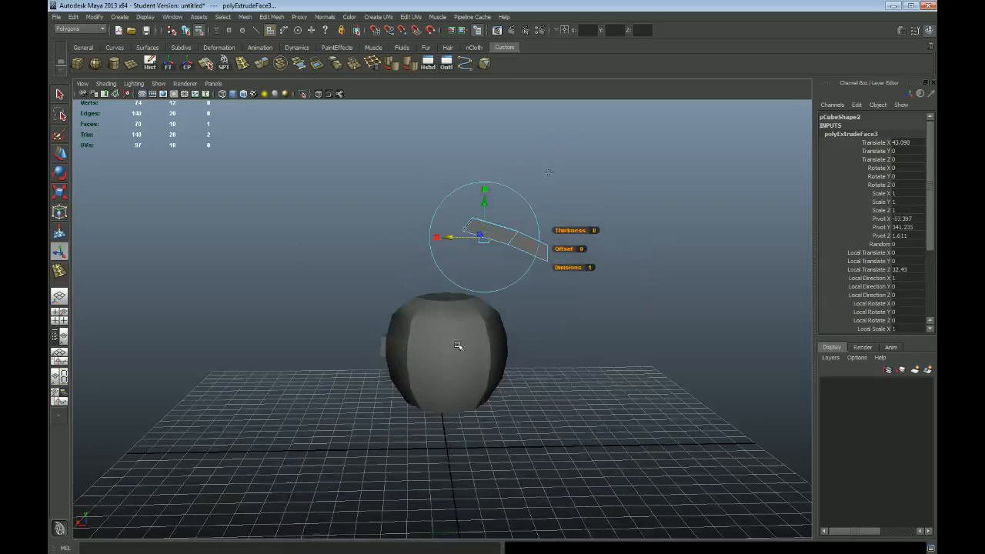
right_click_drag(459, 346, 719, 400, "alt")
left_click_drag(570, 367, 510, 370, "alt")
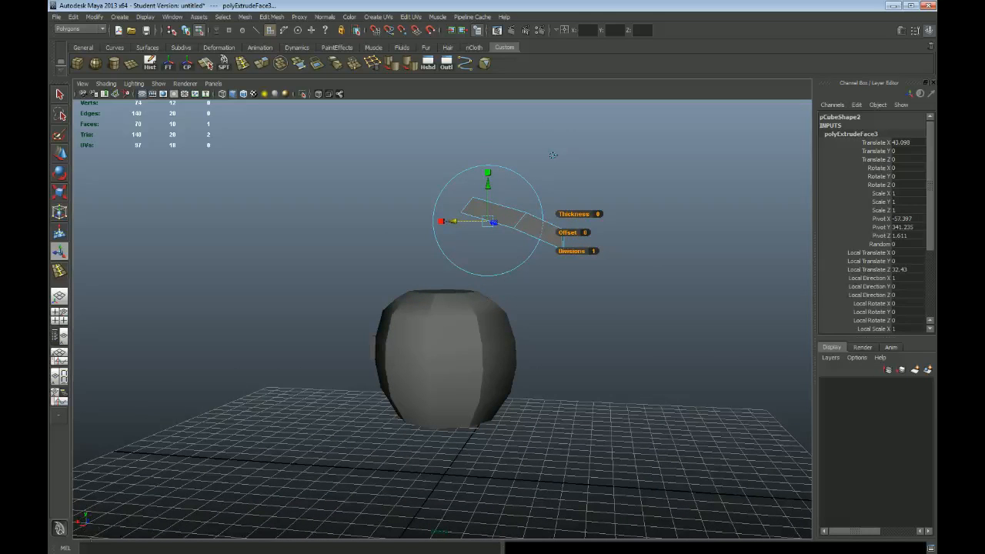
left_click_drag(495, 371, 598, 316, "alt")
middle_click_drag(598, 317, 588, 372, "alt")
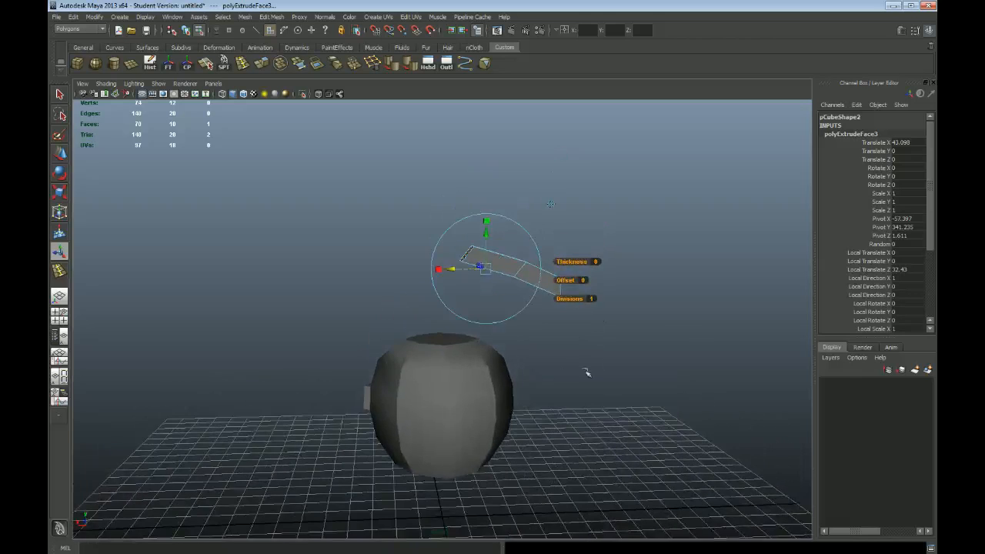
right_click_drag(406, 316, 618, 381, "alt")
left_click_drag(575, 319, 552, 315, "alt")
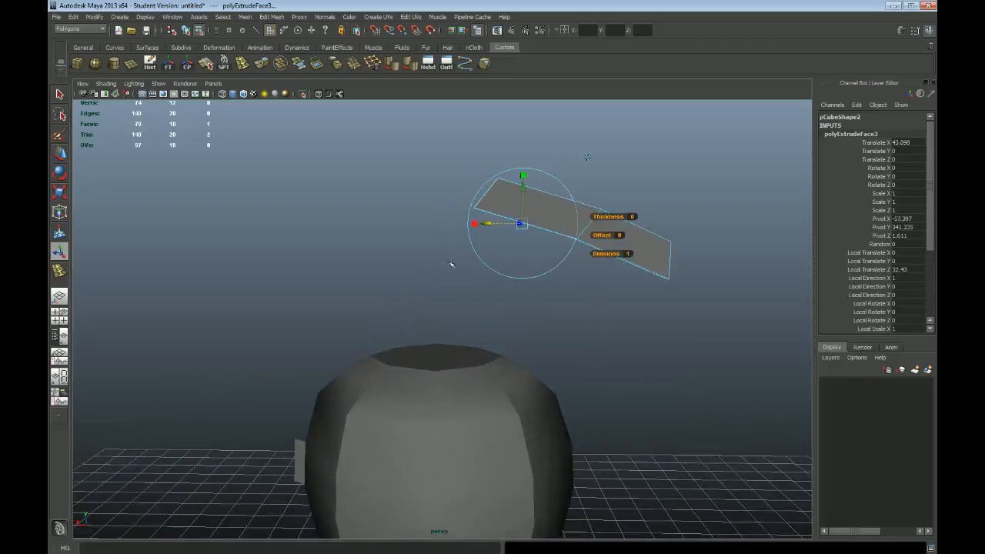
left_click(587, 157)
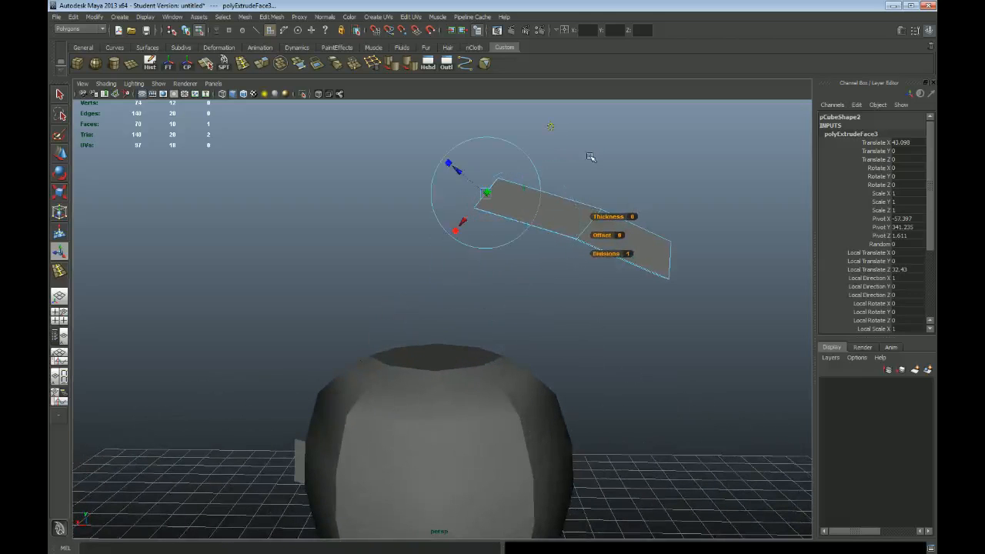
left_click_drag(529, 187, 500, 145)
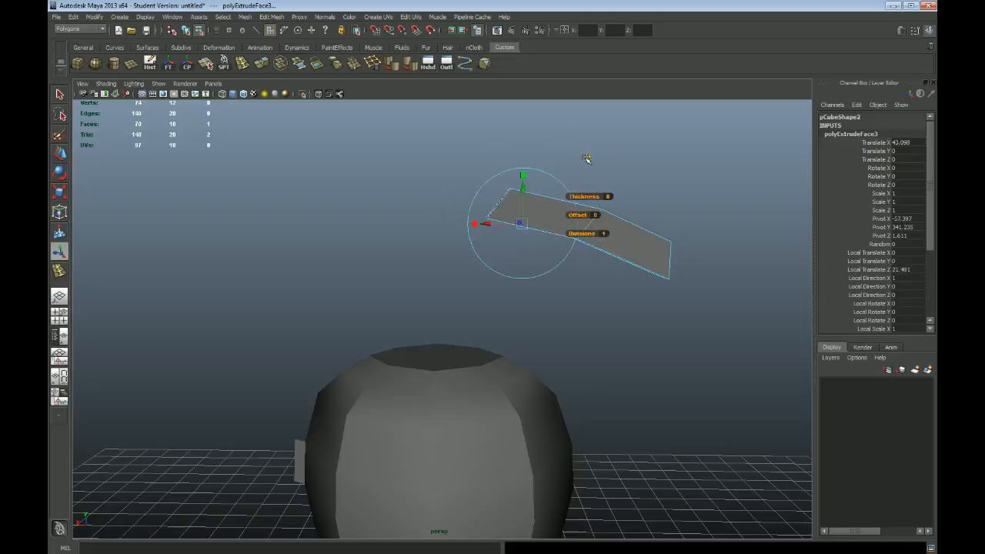
Return to object mode and delete the slanted demonstration box
key("q")
key("F8")
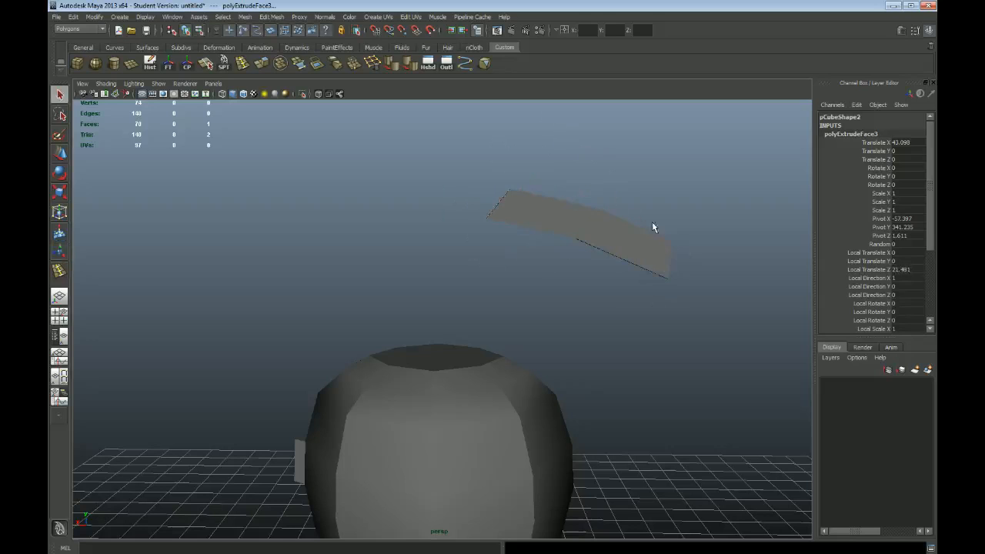
key("Delete")
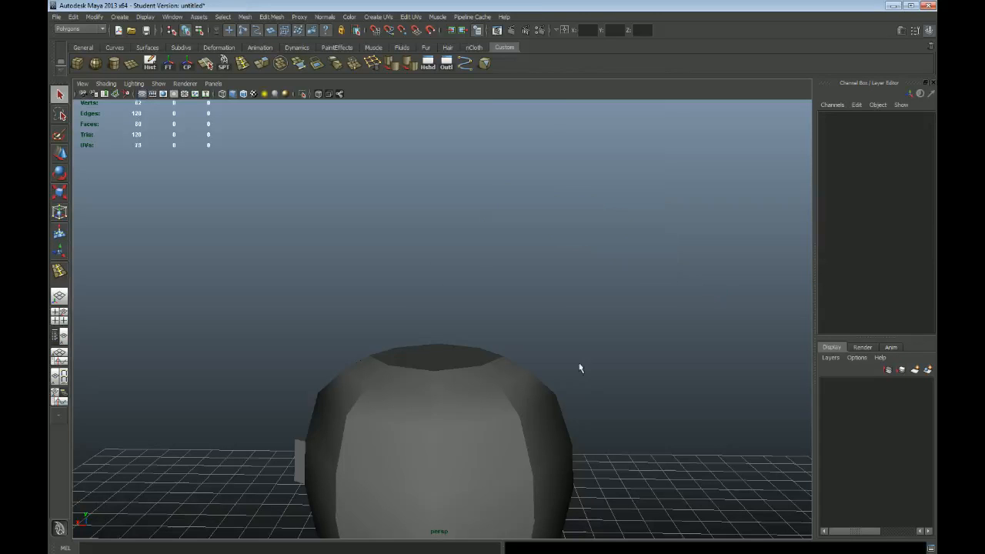
Select the barrel's four top faces and lower them slightly in the front view
left_click(457, 382)
left_click_drag(439, 341, 413, 313, "alt")
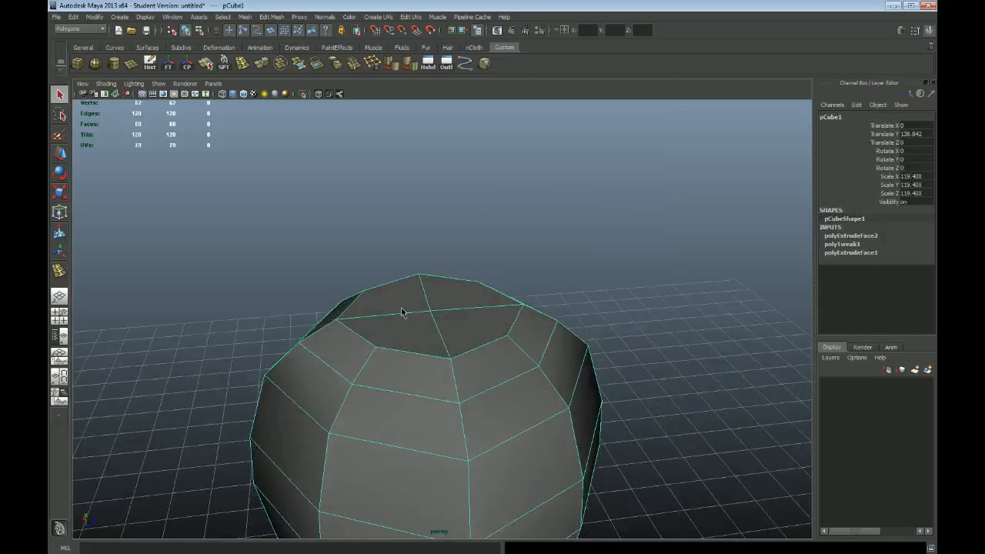
right_click_drag(401, 309, 402, 339)
left_click(403, 301)
left_click(462, 300, "shift")
left_click(451, 335, "shift")
left_click(415, 330, "shift")
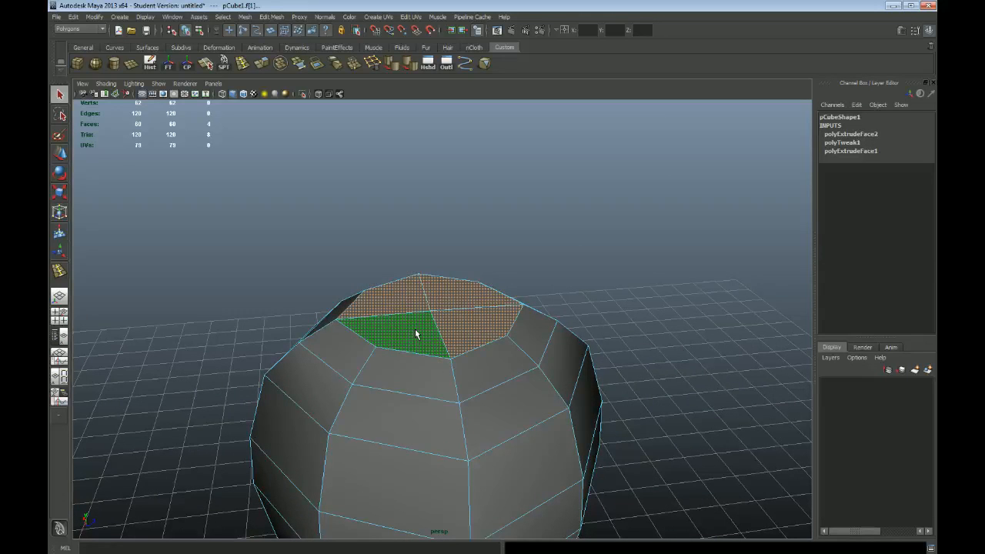
left_click_drag(415, 328, 420, 331, "alt")
left_click_drag(623, 384, 555, 361, "alt")
key("space")
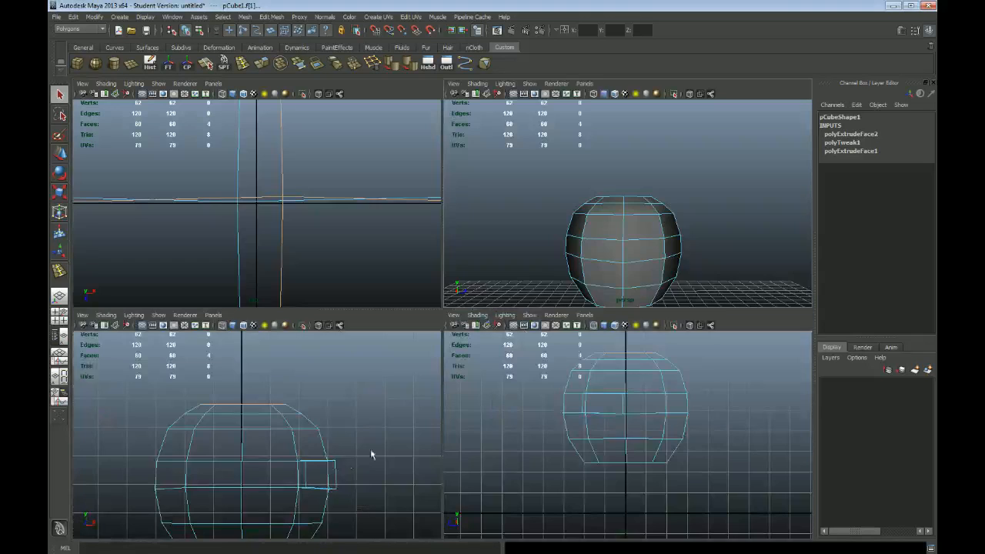
key("space")
left_click(352, 319)
key("w")
left_click_drag(413, 224, 416, 232)
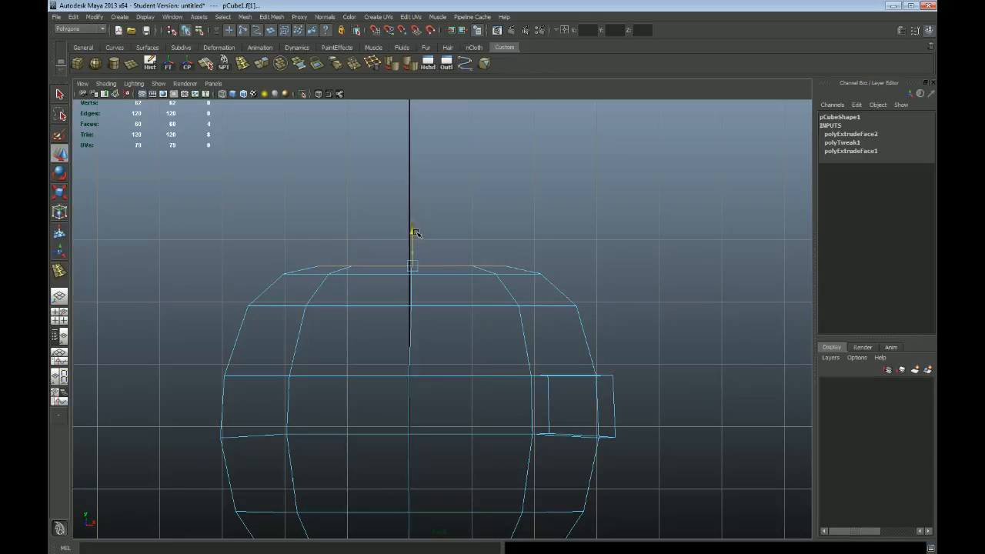
right_click_drag(587, 356, 427, 304, "alt")
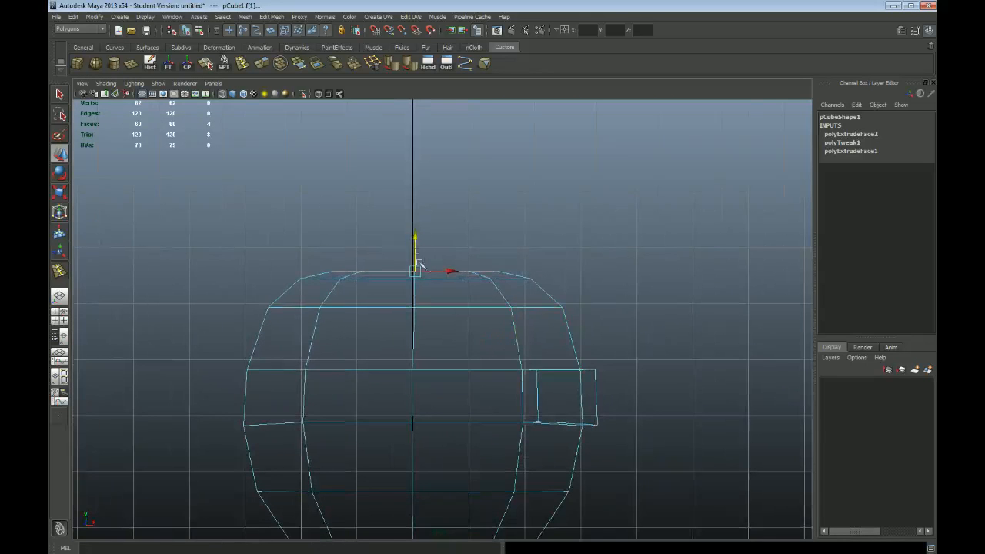
mouse_move(415, 240)
left_mouse_down()
mouse_move(415, 256)
mouse_move(421, 243)
left_mouse_up()
key("space")
key("space")
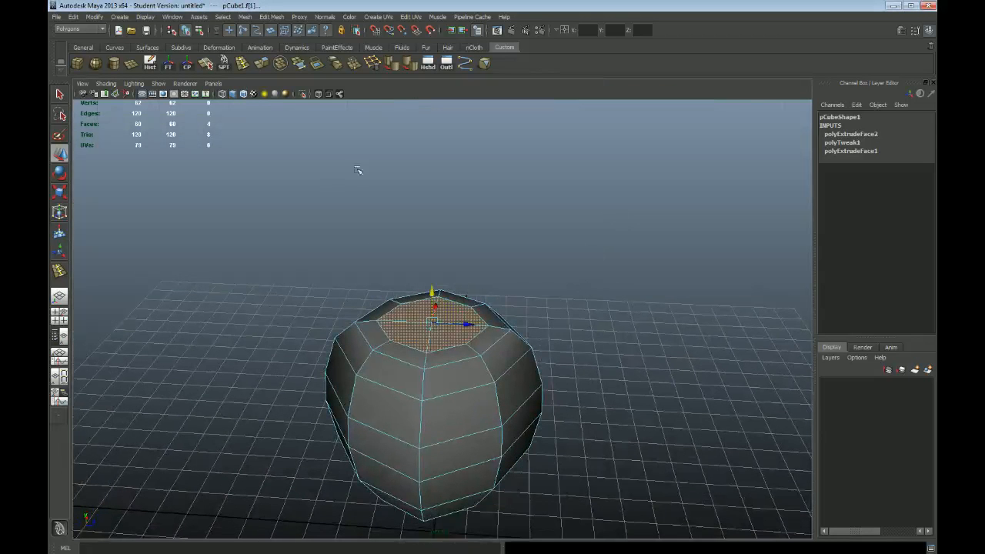
Extrude the four top faces, scale them to about 0.67 using world axes and sink them slightly
right_click_drag(350, 267, 386, 264, "alt")
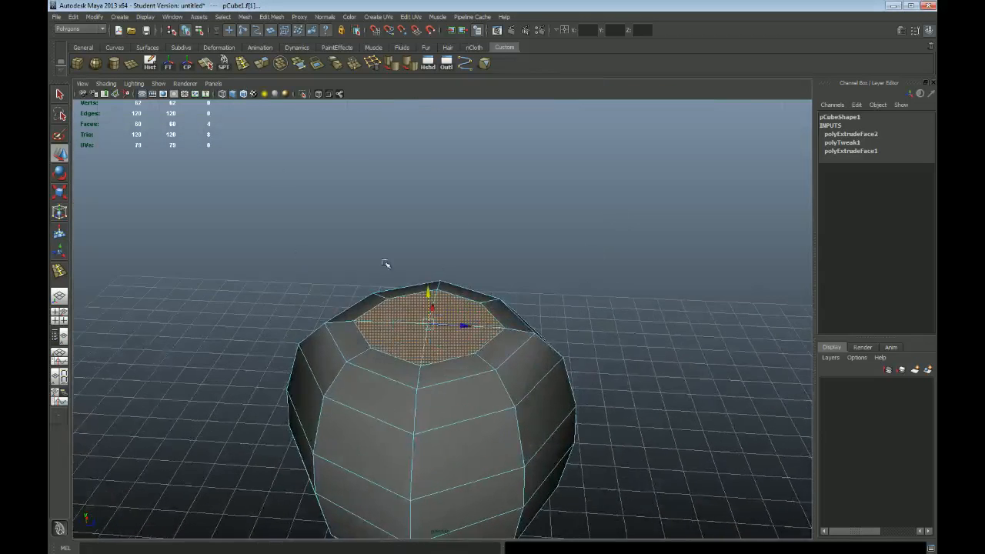
left_click(274, 17)
left_click(288, 46)
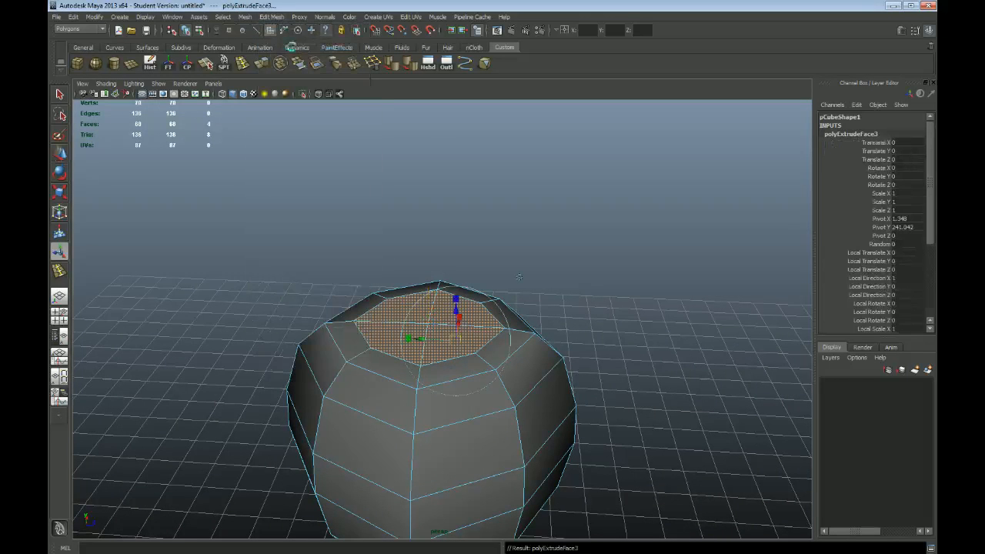
left_click_drag(599, 330, 565, 290, "alt")
left_click(517, 277)
right_click_drag(565, 291, 651, 317, "alt")
mouse_move(416, 279)
left_mouse_down()
mouse_move(406, 324)
mouse_move(418, 286)
left_mouse_up()
key("w")
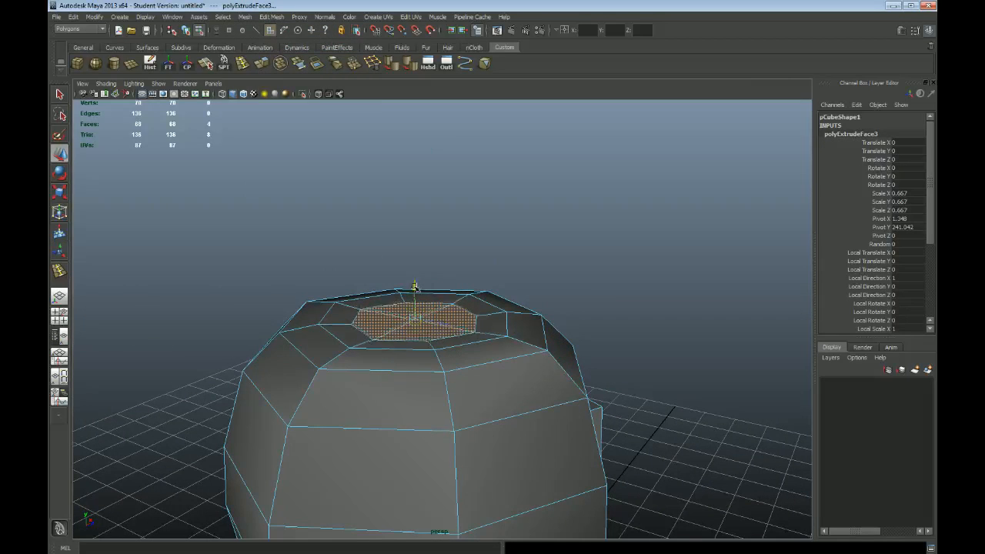
Extrude the narrowed top faces again, sink them about 2.9 units and shrink them toward the centre
left_click_drag(614, 297, 609, 312, "alt")
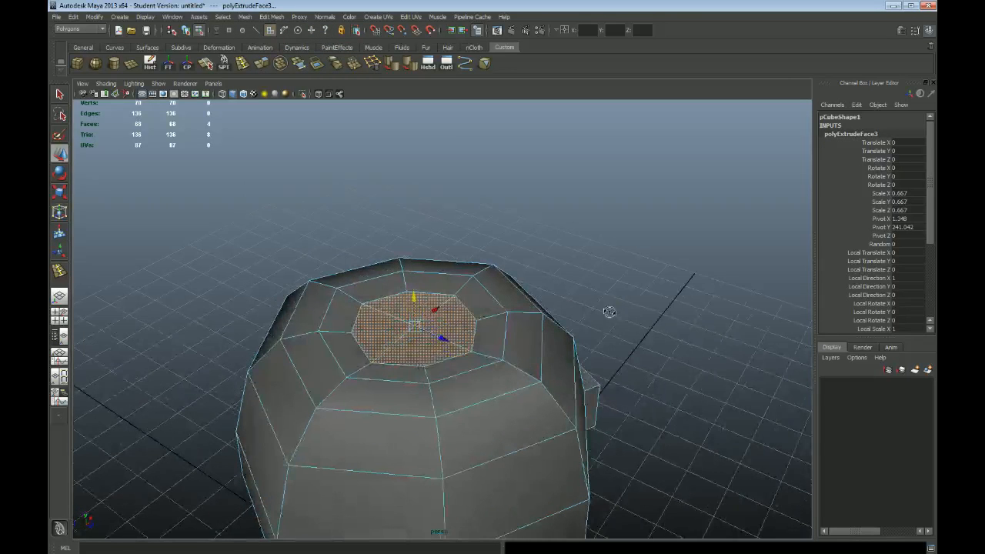
left_click_drag(608, 420, 503, 391, "alt")
key("g")
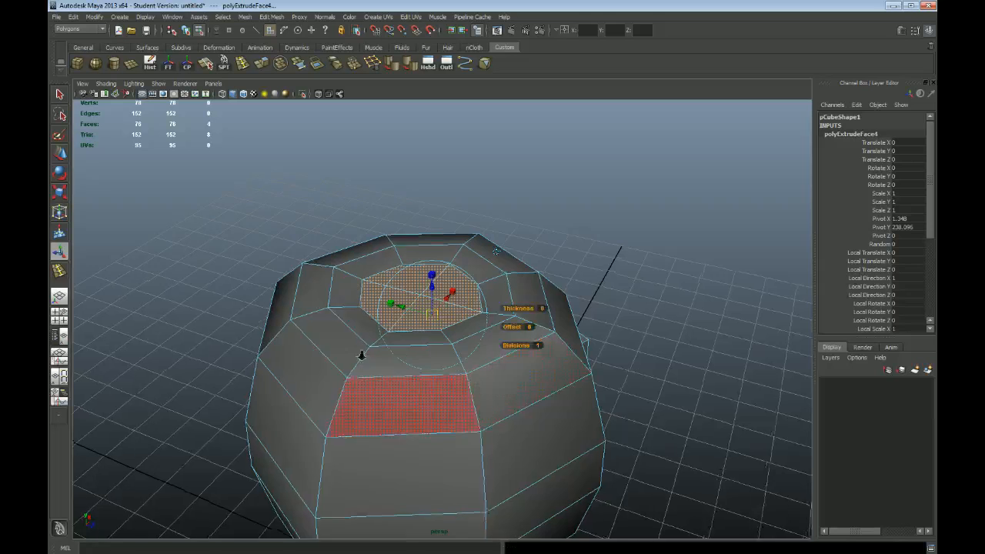
scroll(362, 354, "up", 2)
left_click(430, 272)
left_click_drag(431, 273, 358, 345)
key("space")
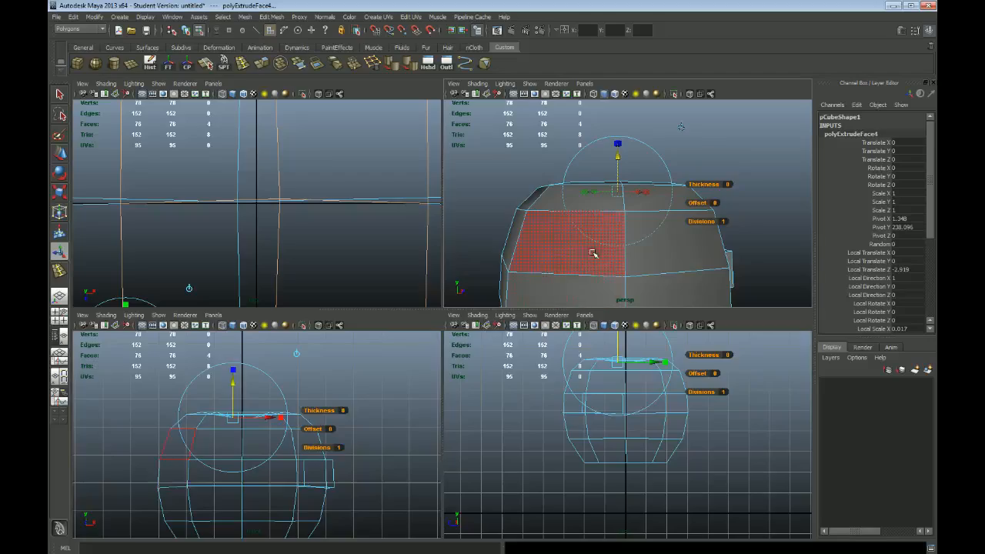
key("space")
left_click_drag(594, 254, 478, 328, "alt")
key("q")
Select the four corner vertices of the central square and scale them inward to round its outline
left_click_drag(544, 304, 450, 330, "alt")
left_click(707, 212)
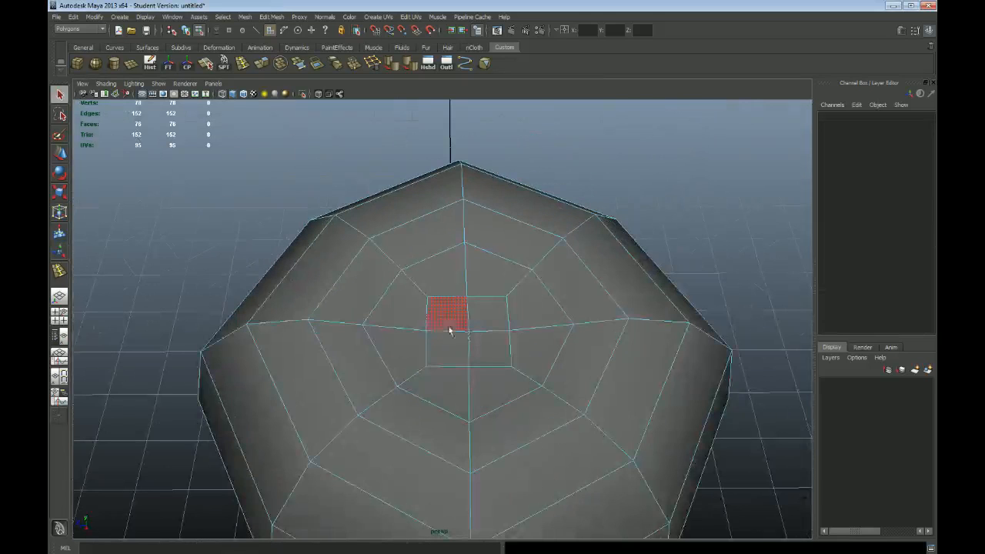
key("F9")
left_click(428, 301)
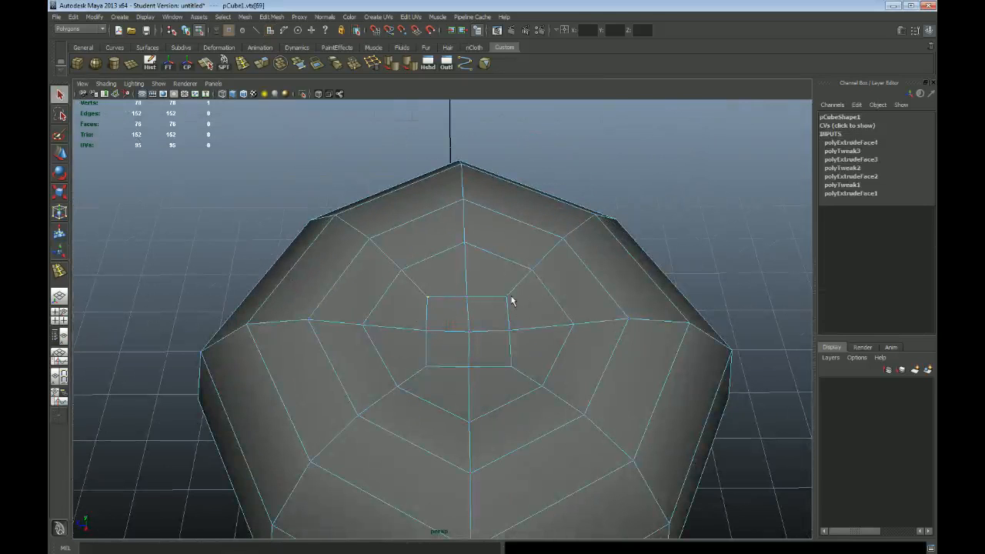
mouse_move(429, 369)
left_mouse_down("alt")
mouse_move(473, 330)
mouse_move(421, 370)
left_mouse_up("alt")
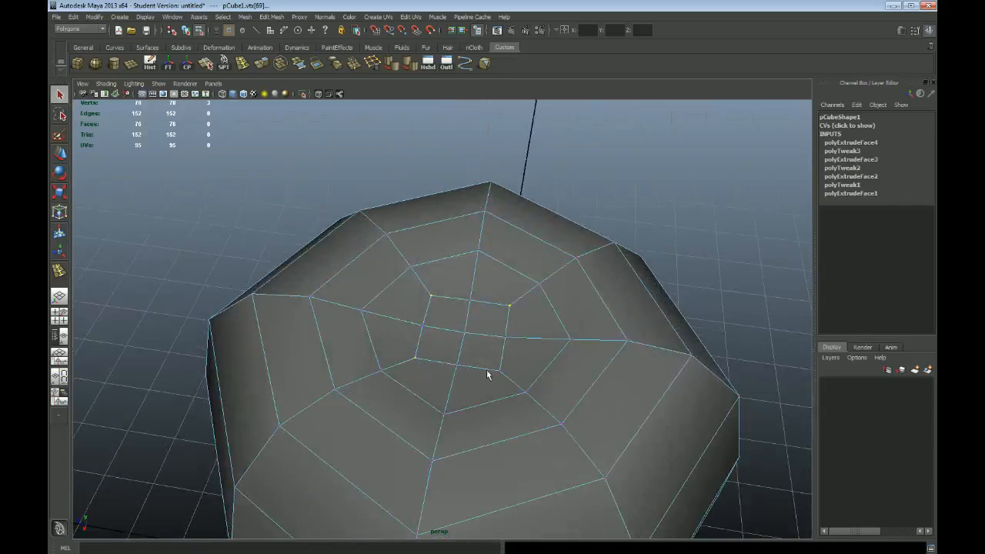
left_click_drag(495, 381, 493, 404, "alt")
key("w")
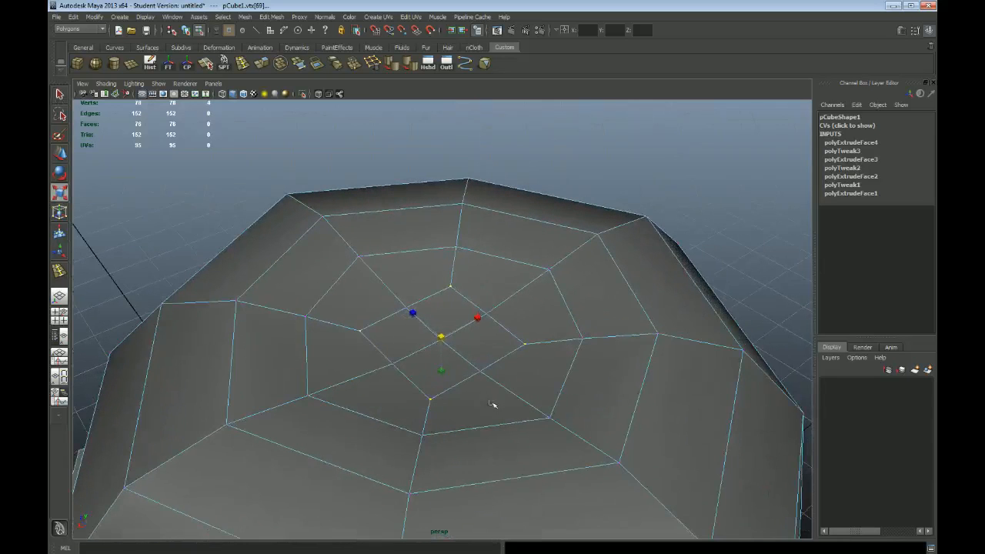
mouse_move(440, 372)
left_mouse_down()
mouse_move(436, 356)
mouse_move(459, 350)
mouse_move(448, 339)
mouse_move(455, 374)
left_mouse_up()
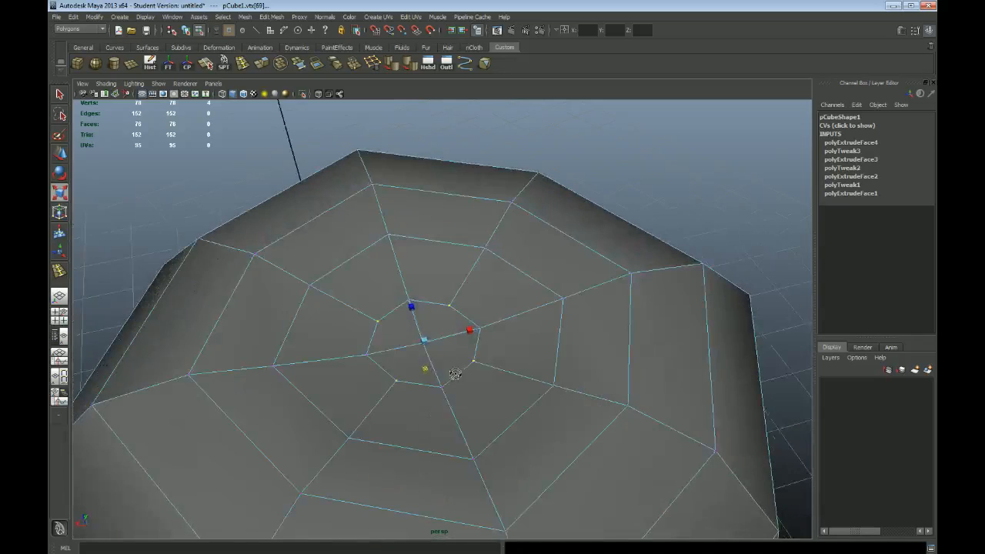
Select the four central top faces, extrude them and scale them uniformly to about 0.37
key("q")
key("F11")
left_click(420, 330)
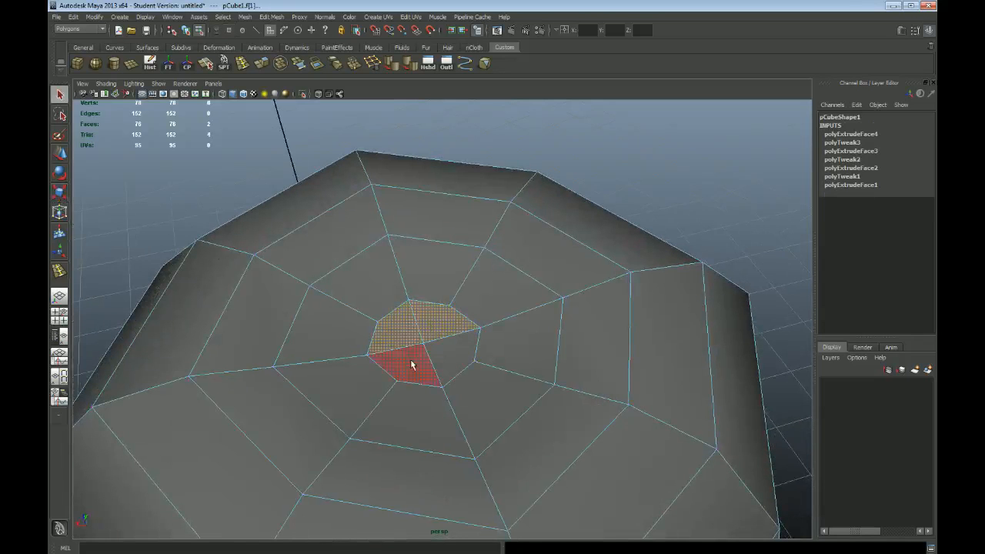
left_click(412, 365, "shift")
left_click(445, 357, "shift")
left_click(266, 68)
left_click_drag(550, 275, 454, 323, "alt")
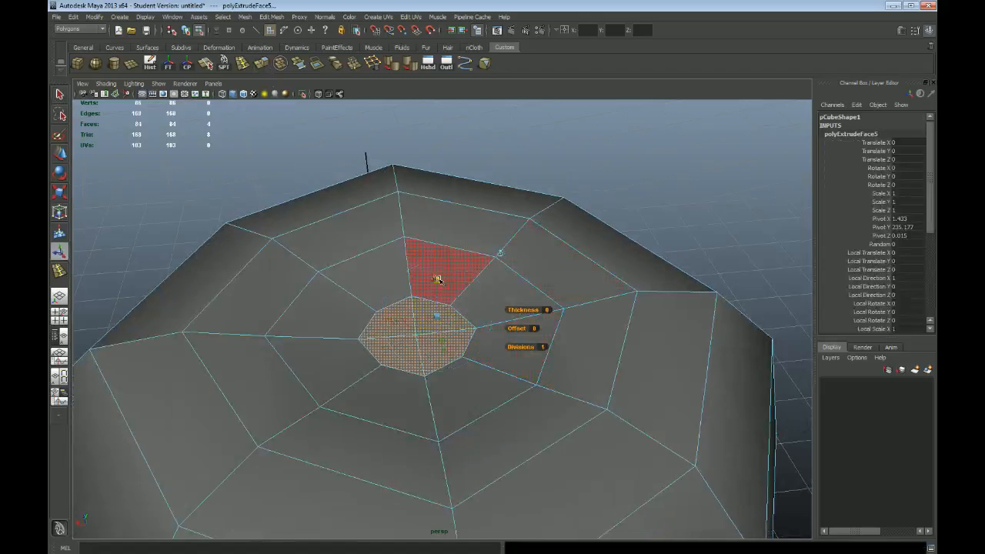
left_click(437, 279)
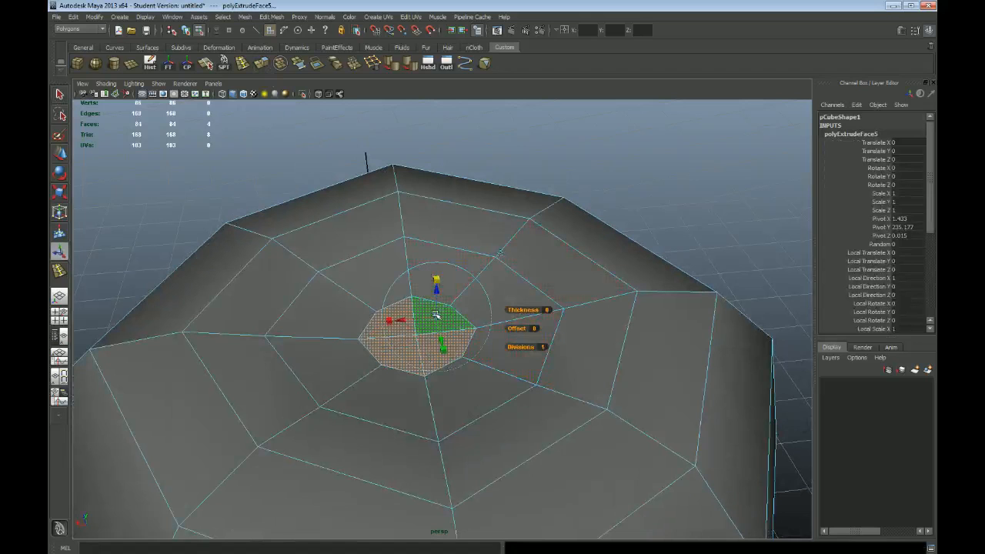
left_click(499, 254)
left_click_drag(369, 337, 398, 330)
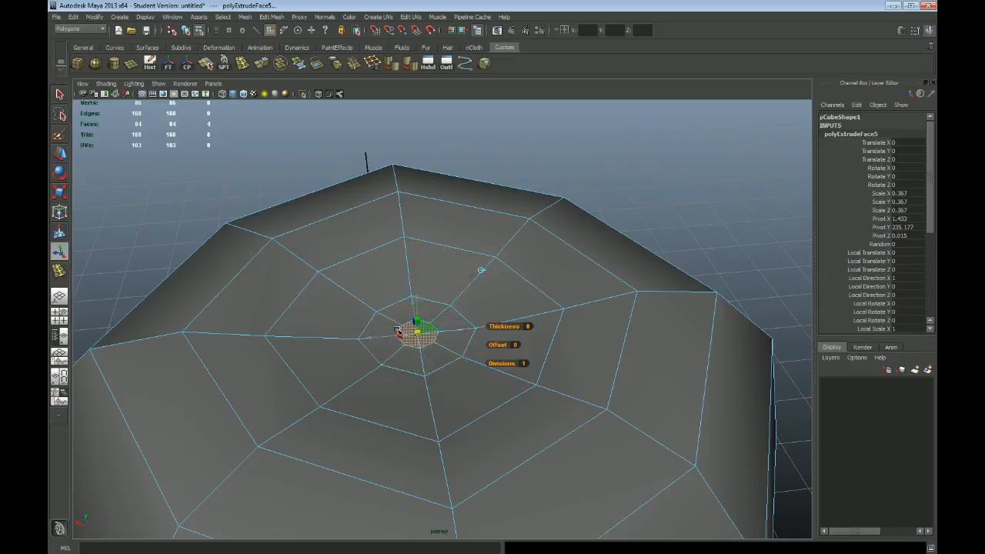
Extrude the four central top faces and raise them about 12 units to form a short stem
mouse_move(530, 414)
left_mouse_down("alt")
mouse_move(552, 378)
mouse_move(533, 400)
left_mouse_up("alt")
key("ctrl+e")
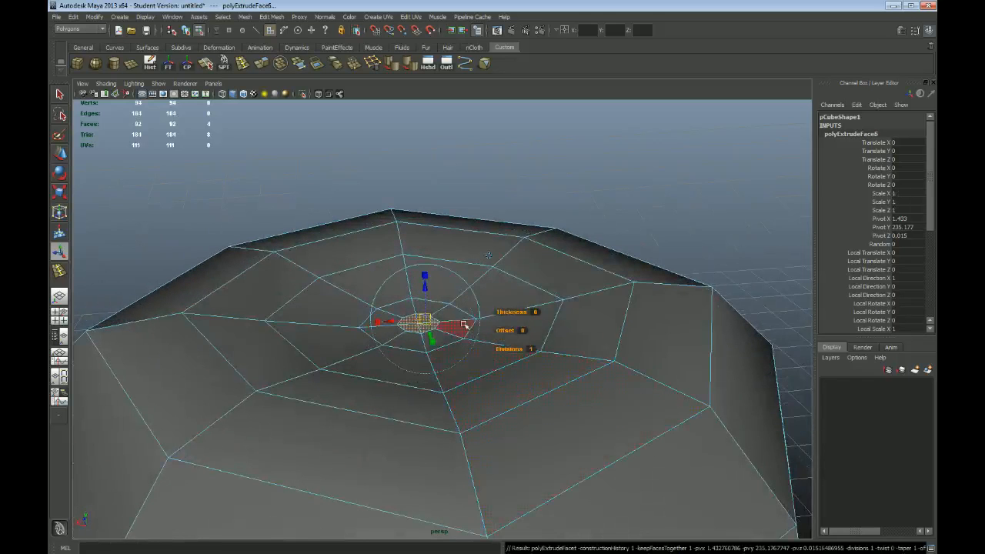
key("w")
left_click_drag(419, 292, 414, 228)
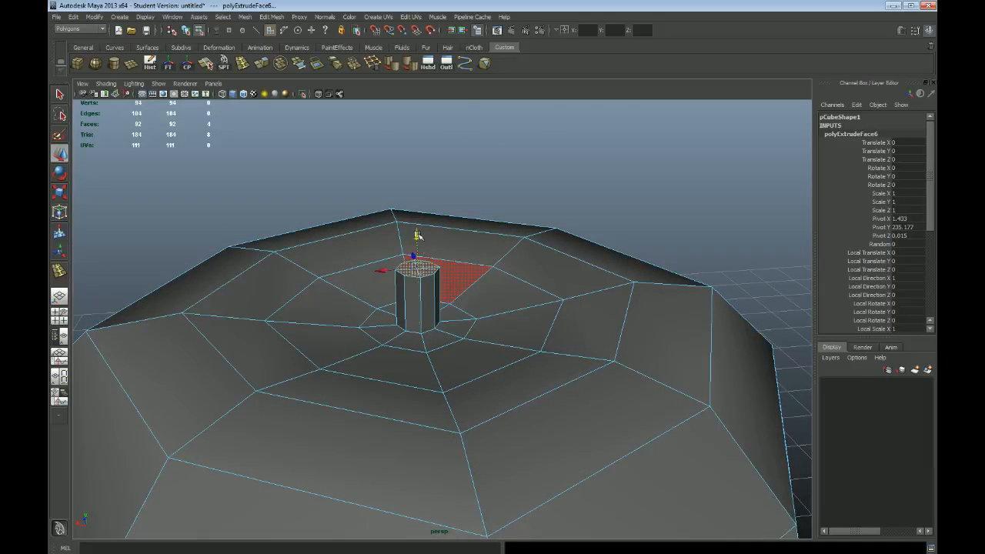
Rotate the stem's end faces slightly clockwise in the front view so the tip tilts toward positive X
key("space")
key("space")
right_click_drag(307, 445, 439, 332, "alt")
middle_click_drag(439, 332, 453, 404, "alt")
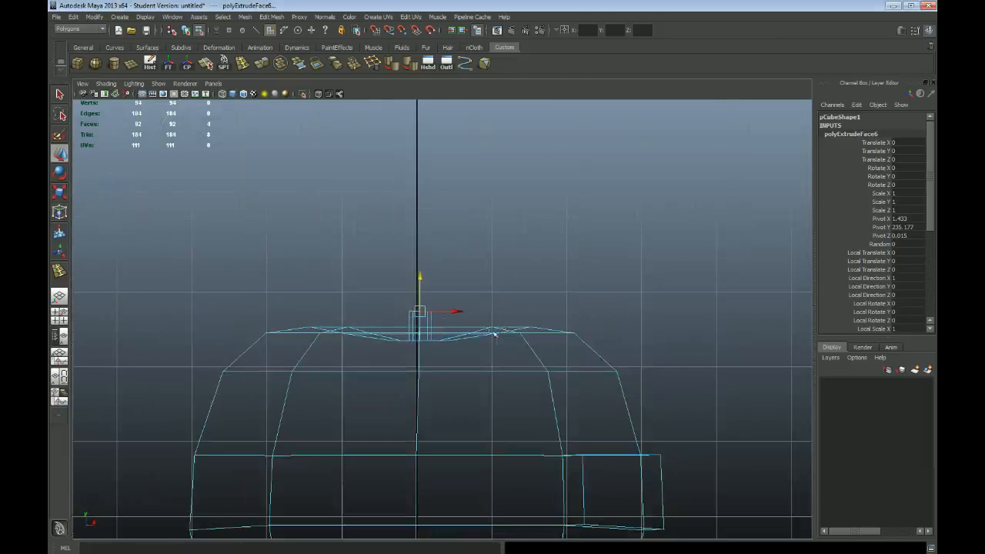
right_click_drag(495, 334, 449, 370, "alt")
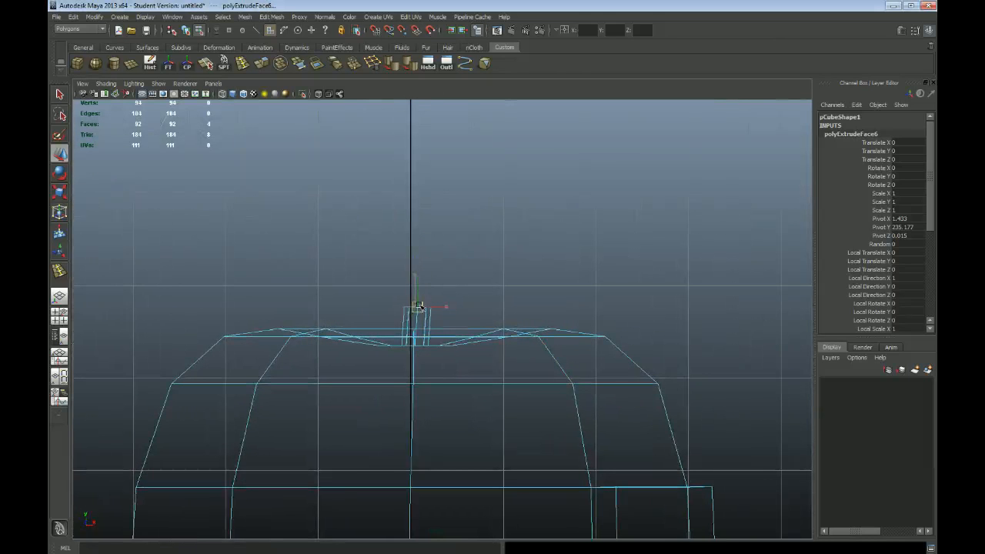
key("e")
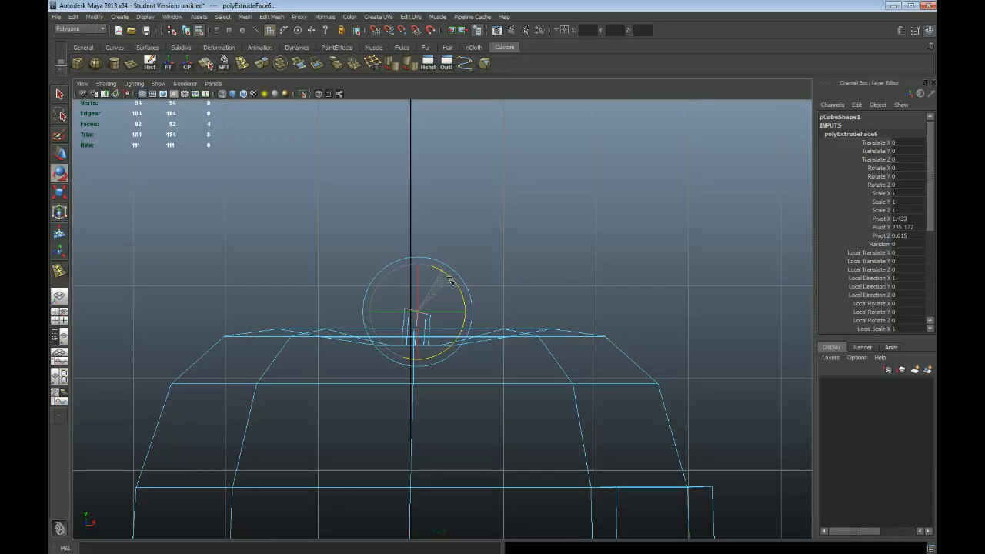
key("space")
key("space")
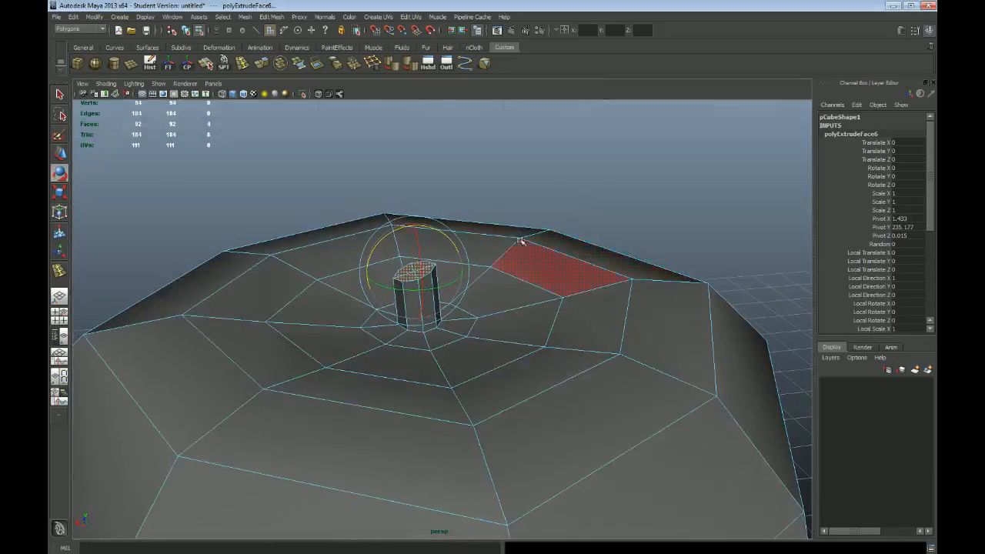
key("space")
key("space")
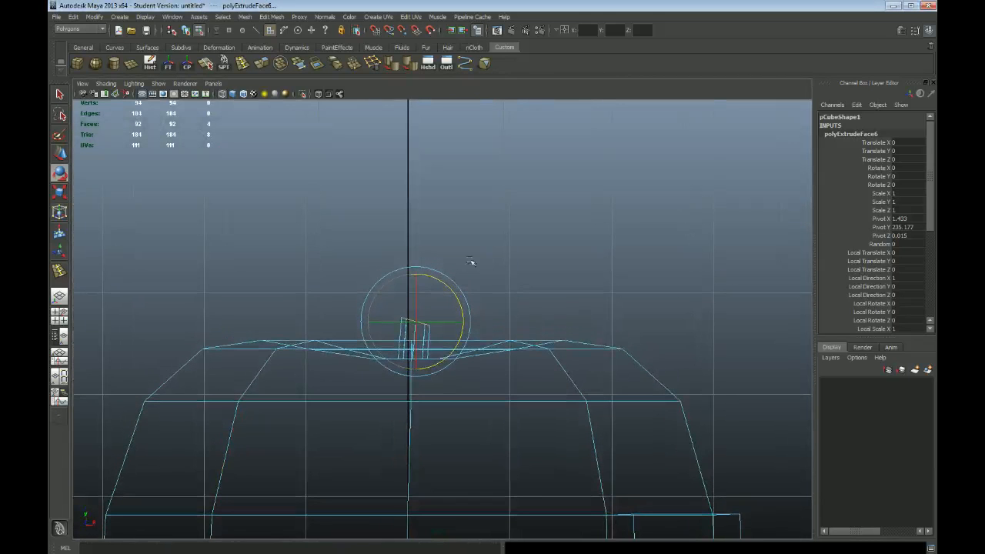
Extrude the stem's end faces, move them about 4 units along X and 14 units up, then tilt and shrink them slightly
left_click(274, 18)
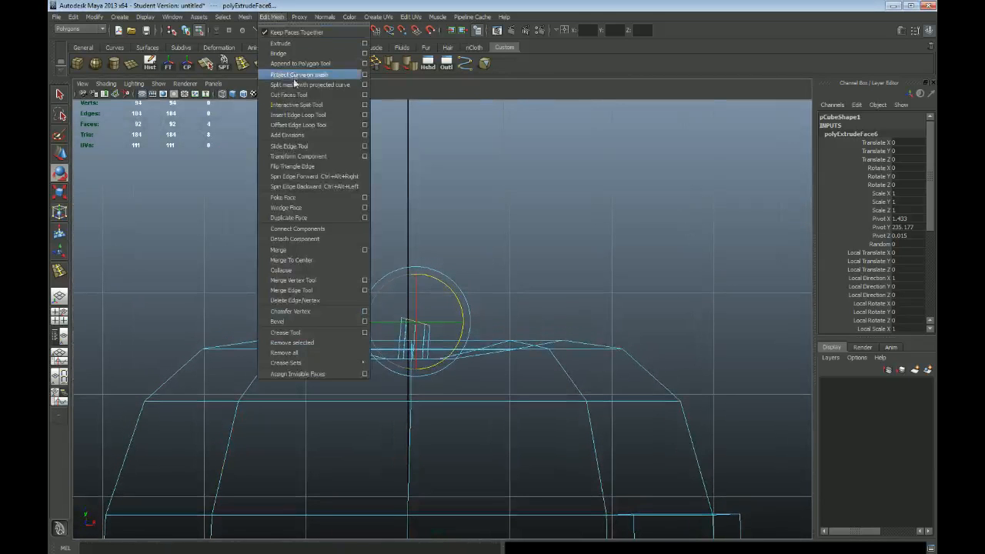
left_click(280, 44)
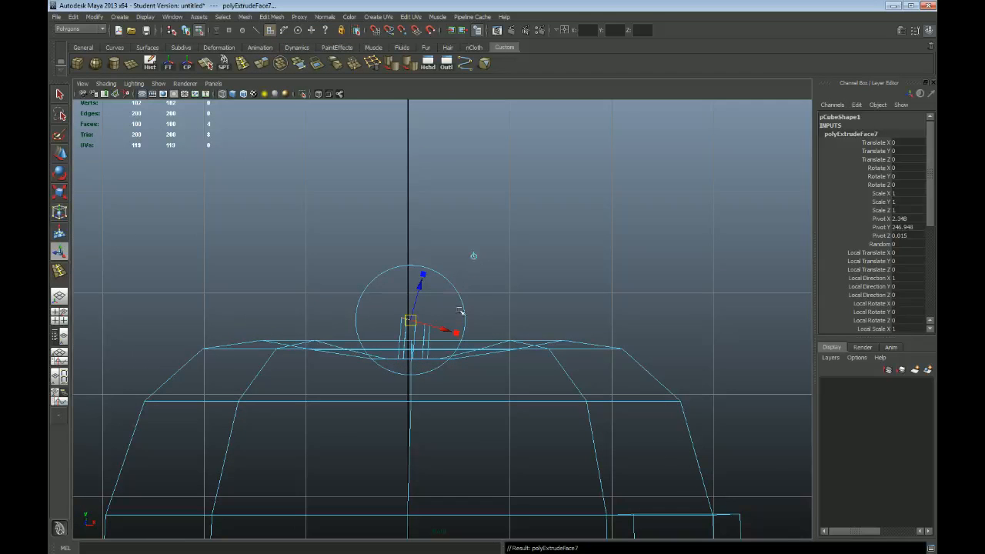
key("w")
left_click_drag(416, 320, 444, 275)
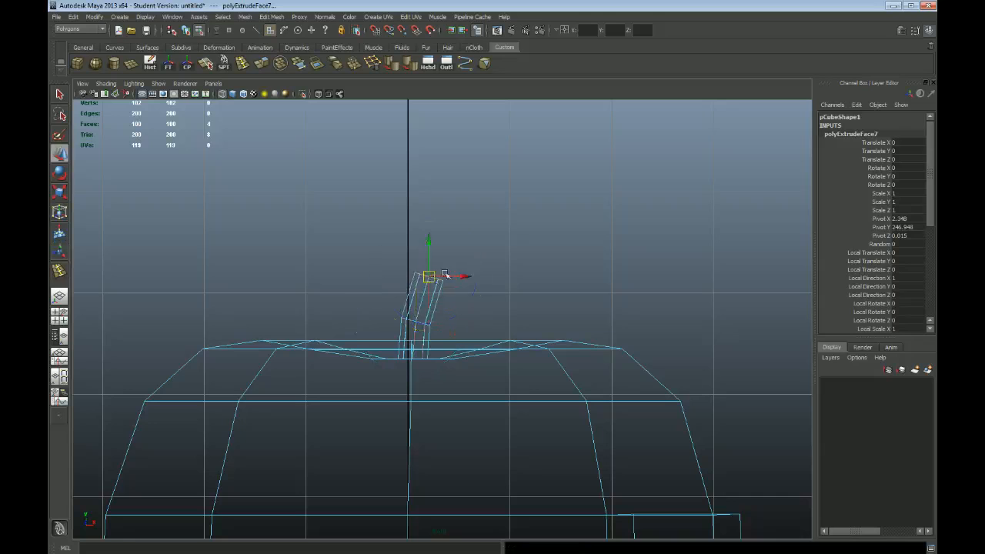
key("e")
key("r")
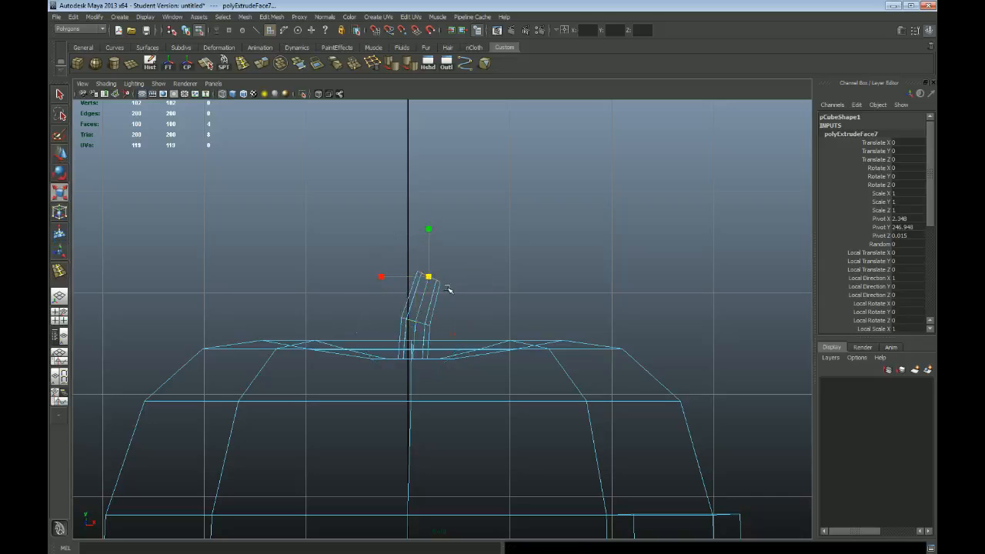
Extrude a third stem segment about 8 units along X and 12 units up, tilting and narrowing its end
key("ctrl+e")
left_click_drag(429, 277, 455, 238)
key("e")
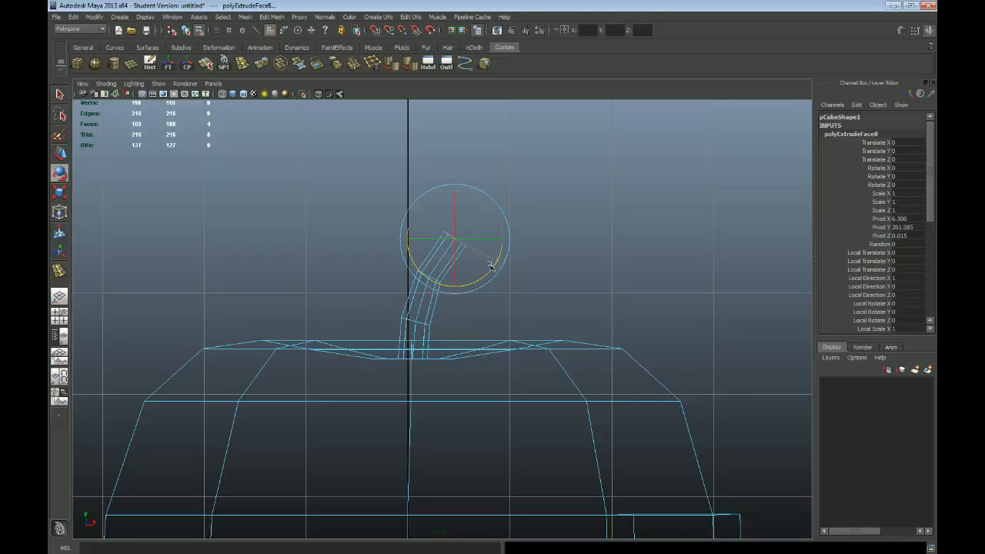
key("r")
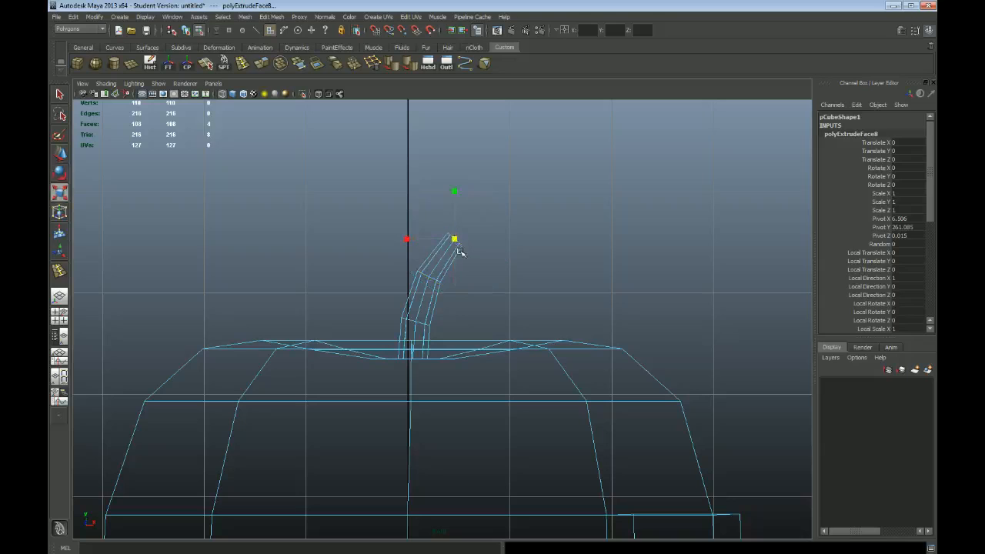
key("e")
Extrude a fourth stem segment diagonally along the bend, then rotate and scale down its end faces
key("ctrl+e")
left_click_drag(455, 238, 495, 208)
key("e")
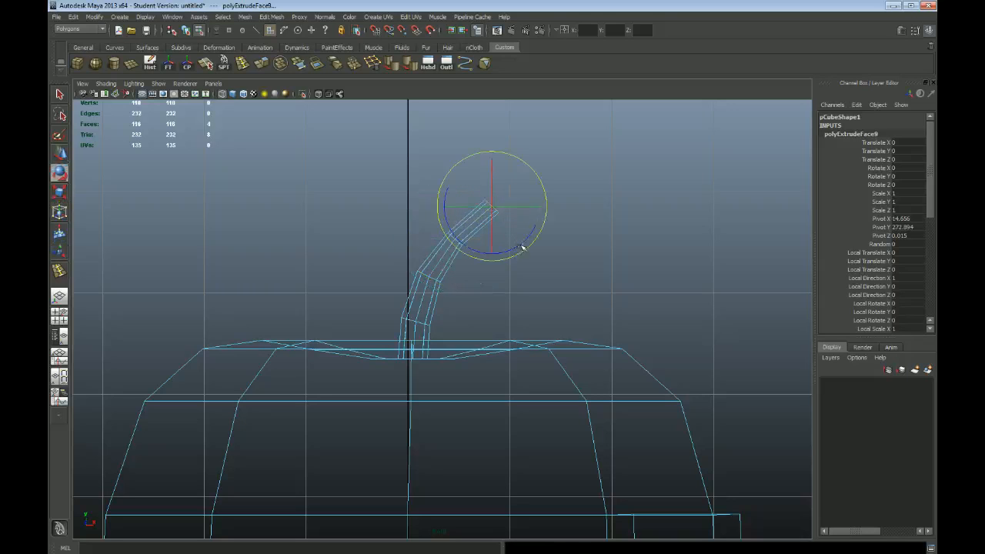
key("r")
left_click_drag(492, 207, 488, 217)
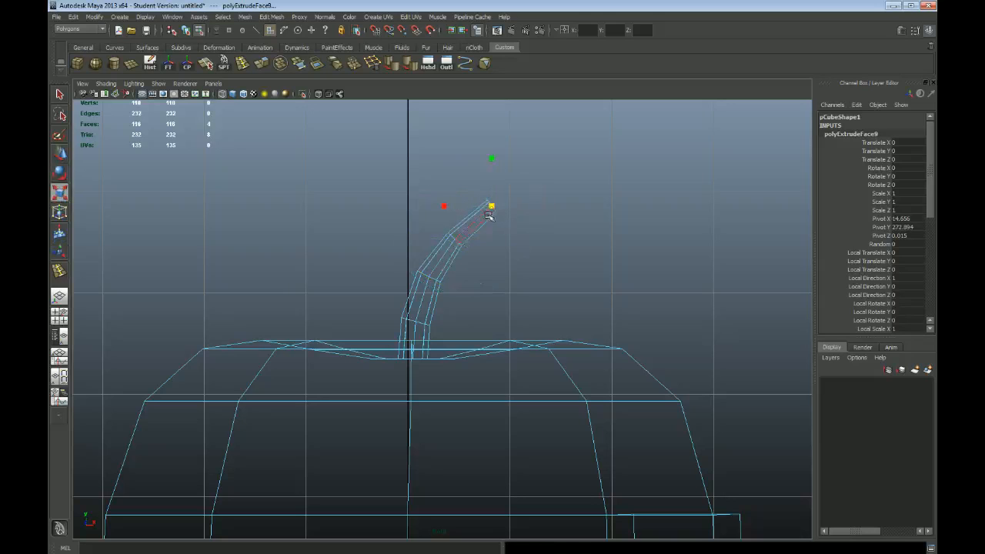
Select the vertex ring at the stem's lowest bend, then a single vertex on the stem's tip, ready for moving
key("F8")
left_click_drag(374, 306, 454, 333)
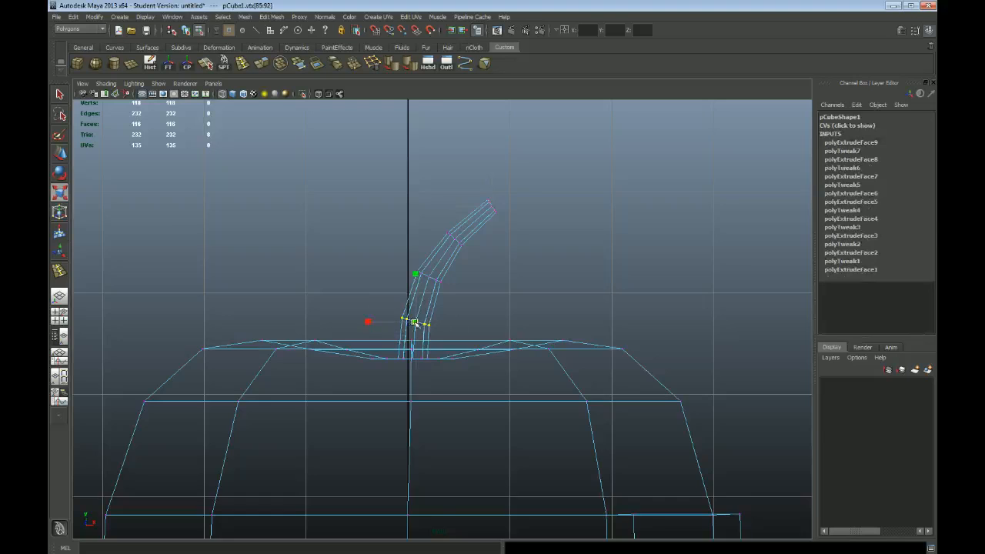
key("space")
key("space")
left_click_drag(514, 207, 574, 291, "alt")
right_click_drag(573, 291, 608, 296, "alt")
key("q")
left_click(485, 277)
left_click_drag(486, 296, 489, 270, "alt")
key("w")
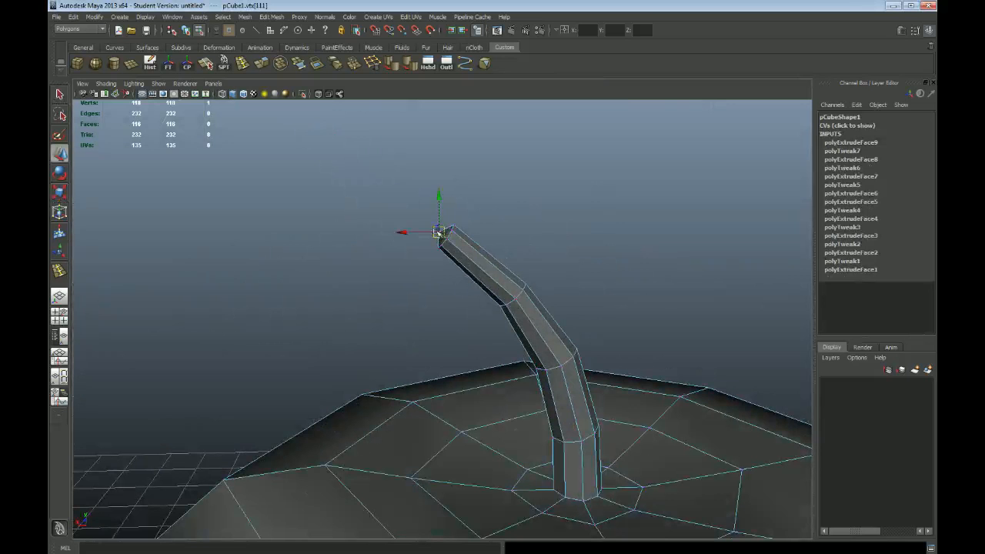
Leave vertex editing and select the four faces on the underside of the body
key("q")
key("F8")
left_click_drag(498, 242, 434, 299, "alt")
left_click(433, 259)
right_click_drag(433, 230, 435, 248)
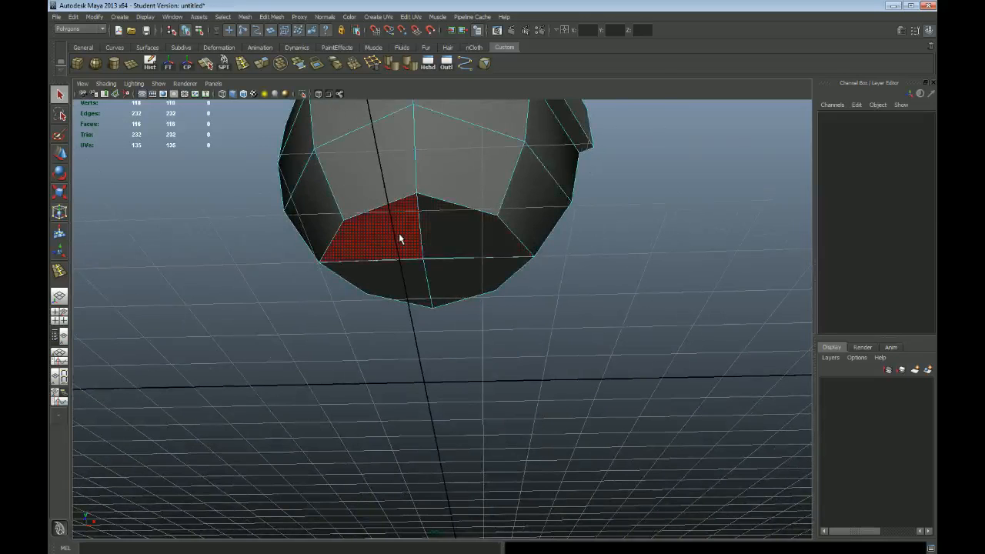
left_click(399, 233)
left_click(452, 243, "shift")
left_click(460, 277, "shift")
left_click(397, 286, "shift")
Add the Extrude command to the Custom shelf and use it to extrude the four bottom faces
mouse_move(595, 322)
left_mouse_down("alt")
mouse_move(588, 337)
mouse_move(583, 324)
left_mouse_up("alt")
key("space")
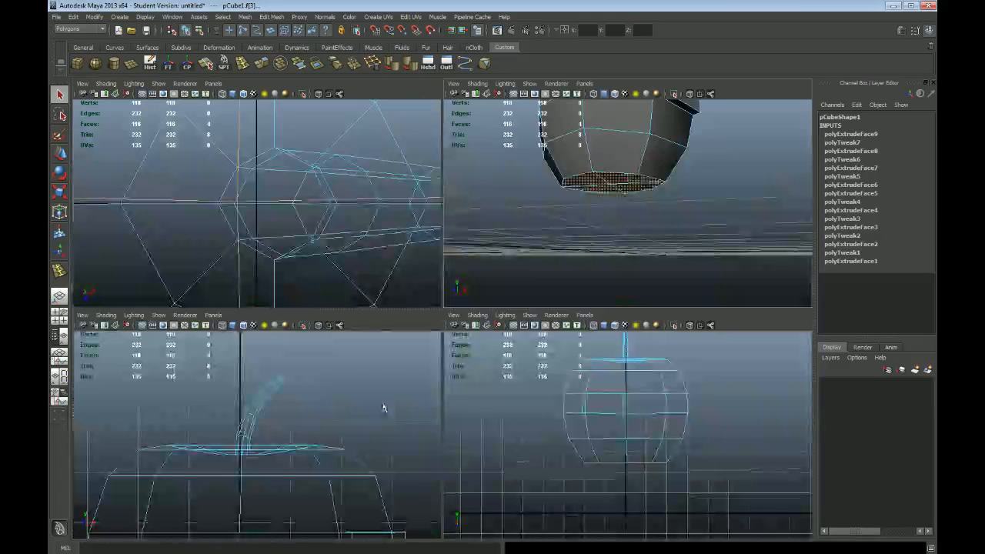
key("space")
scroll(504, 159, "up", 3)
middle_click_drag(505, 159, 431, 261, "alt")
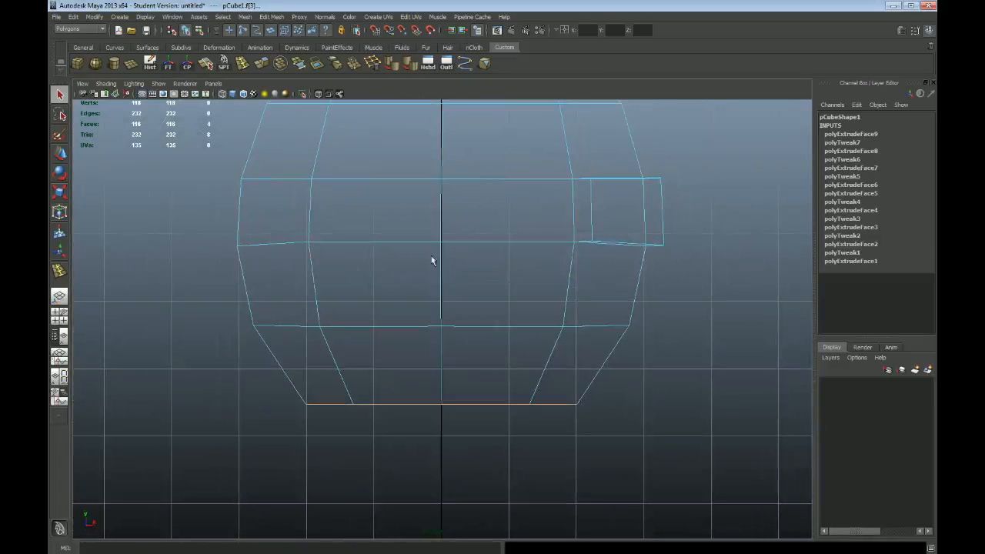
left_click(273, 17)
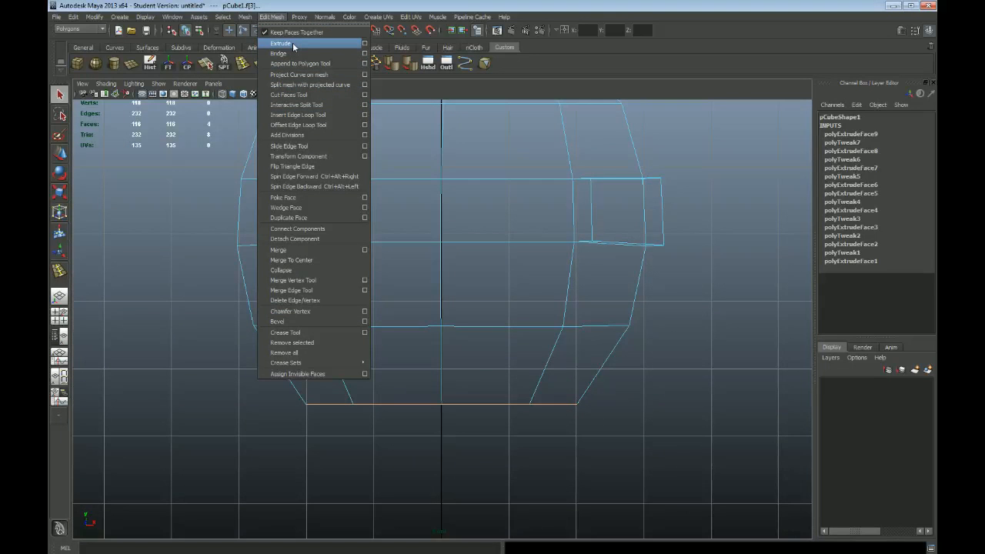
left_click(526, 67)
left_click(504, 66)
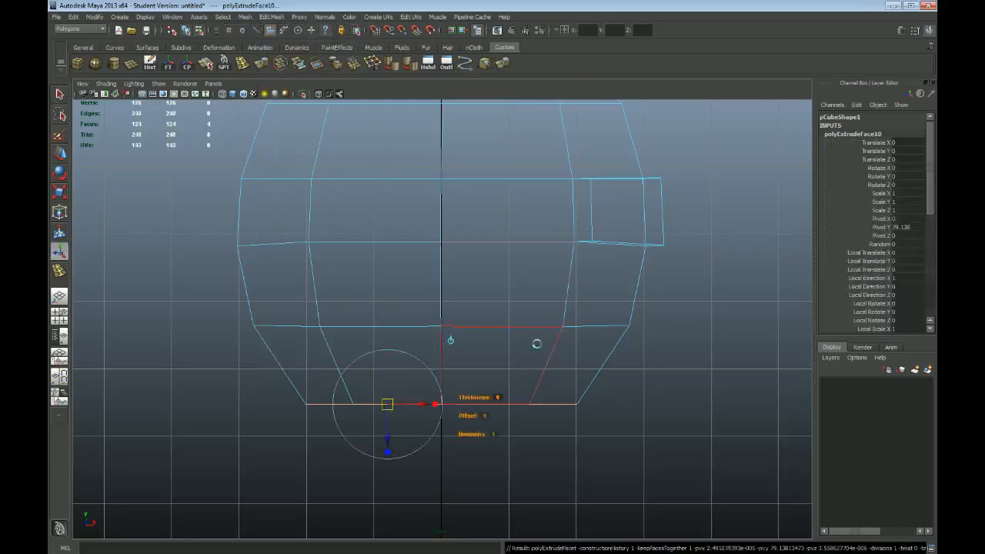
Lower the extruded bottom faces about 3.8 units and scale them inward slightly
middle_click_drag(692, 414, 655, 329, "alt")
key("w")
left_click_drag(413, 287, 415, 296)
key("r")
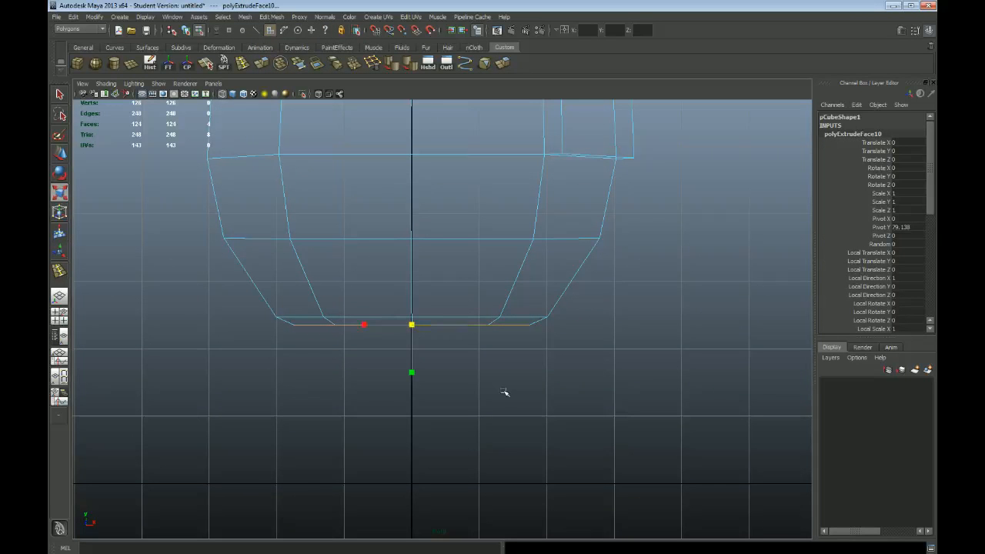
key("space")
key("space")
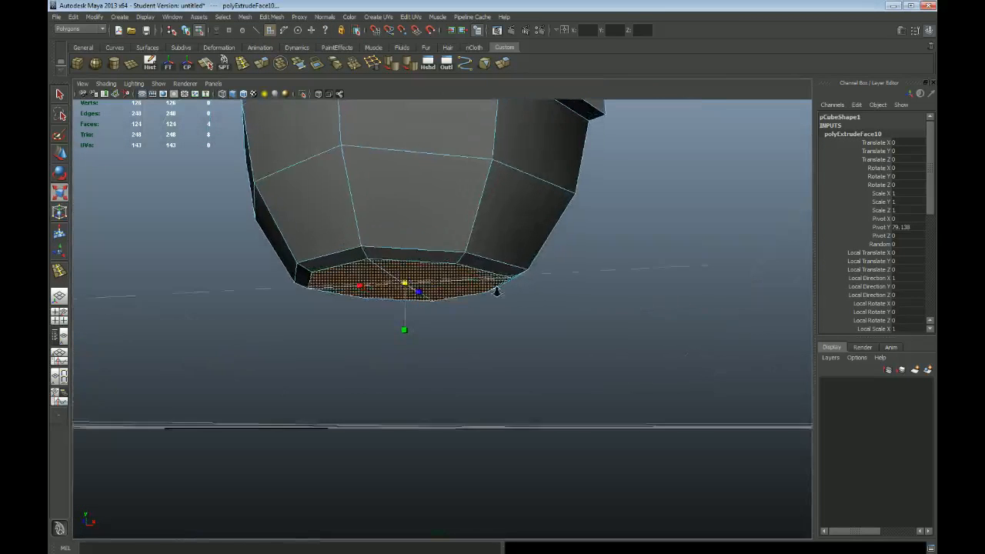
Extrude the bottom faces again, scale them uniformly to about 0.68 using world axes and lower them about 1.7 units
key("ctrl+e")
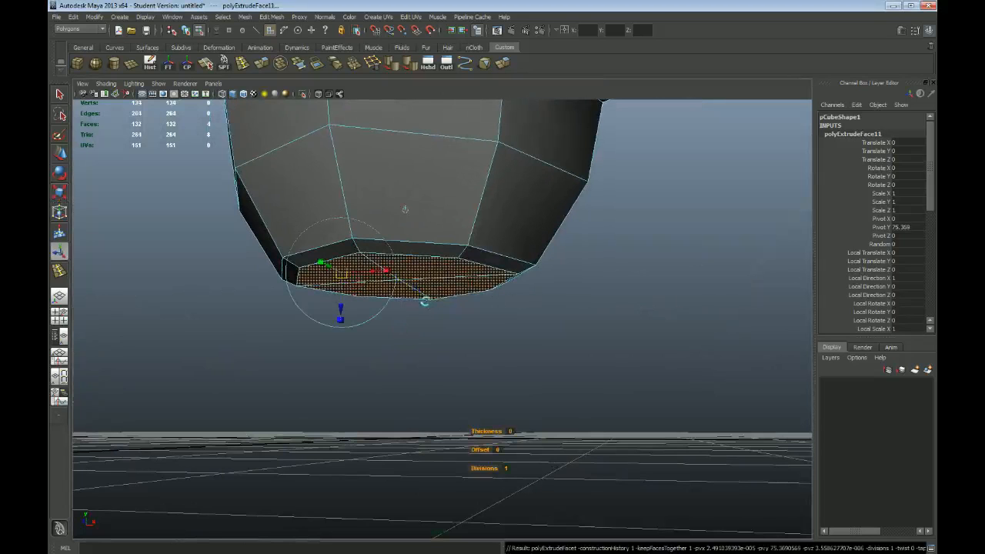
left_click(405, 211)
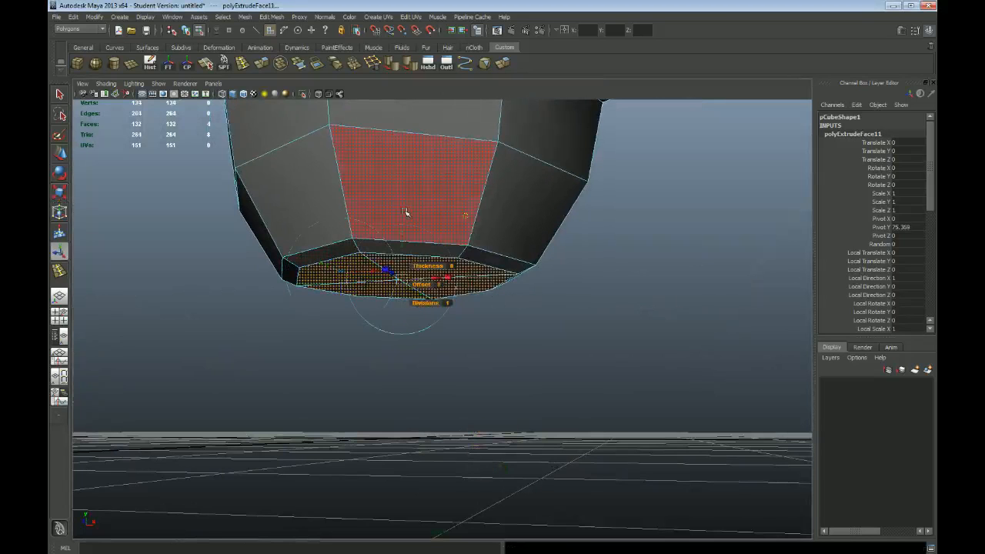
left_click_drag(388, 284, 406, 244)
mouse_move(415, 332)
left_mouse_down("alt")
mouse_move(448, 328)
mouse_move(429, 337)
left_mouse_up("alt")
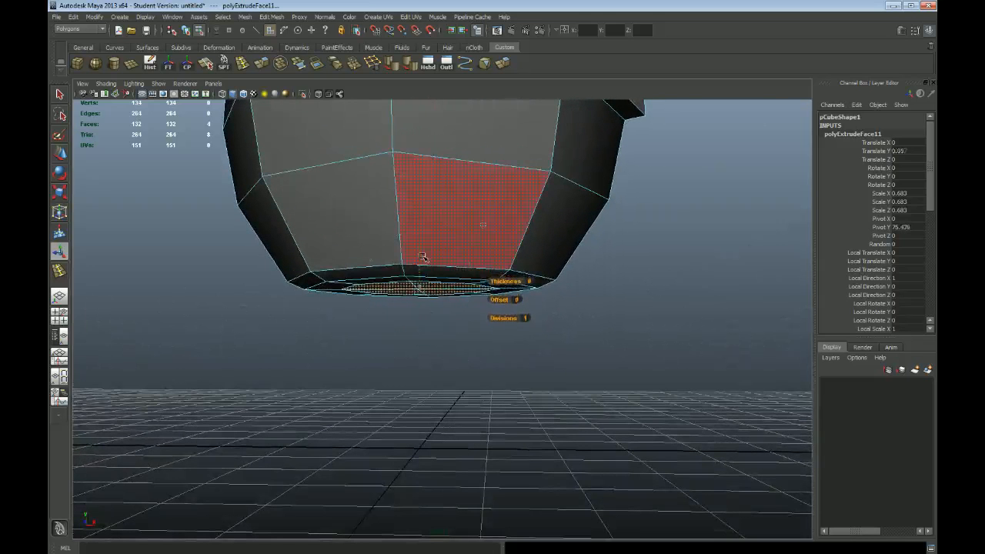
key("space")
key("space")
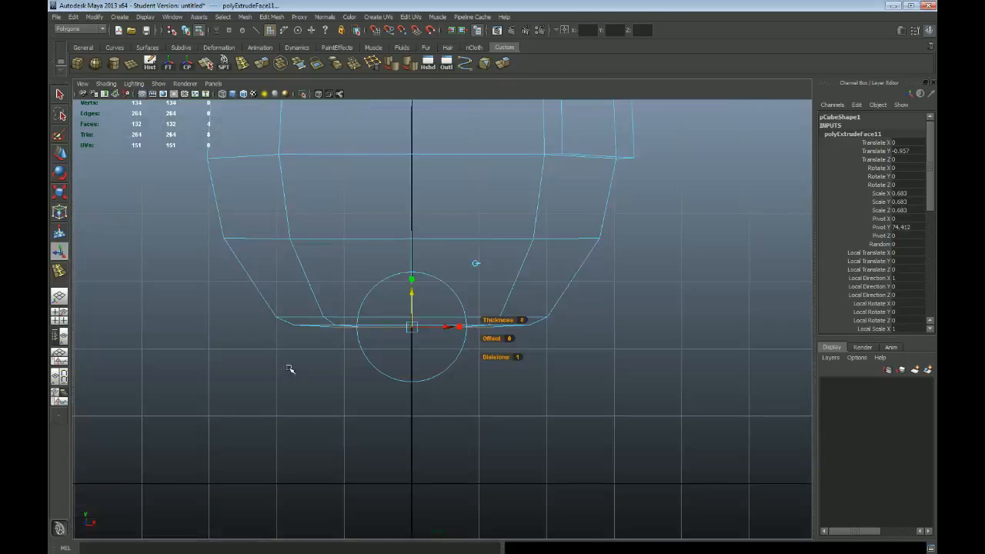
left_click_drag(411, 293, 411, 287)
key("space")
key("space")
Repeat the extrusion on the bottom faces, scale them inward and raise them about 1.1 units into the body
key("g")
left_click_drag(516, 344, 515, 337, "alt")
left_click(366, 326)
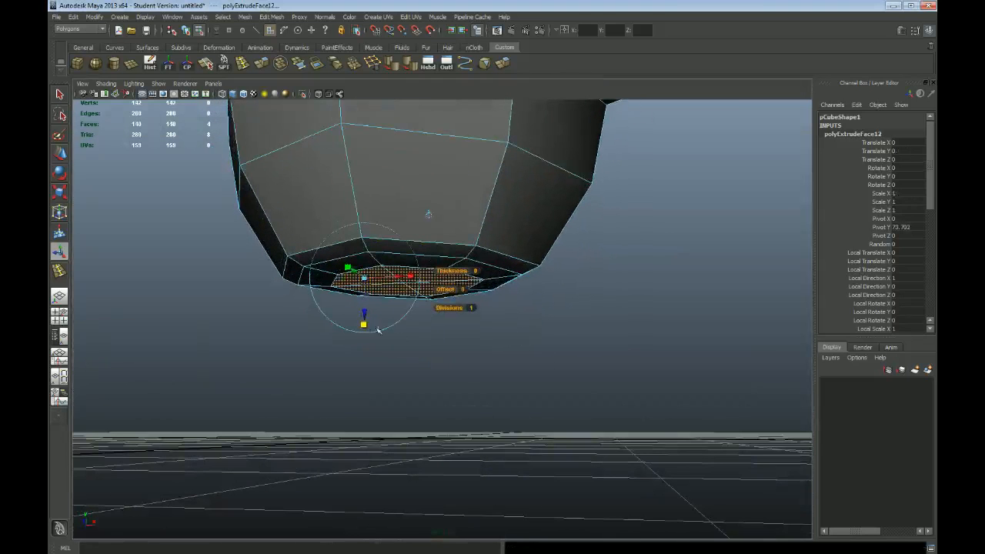
left_click(429, 215)
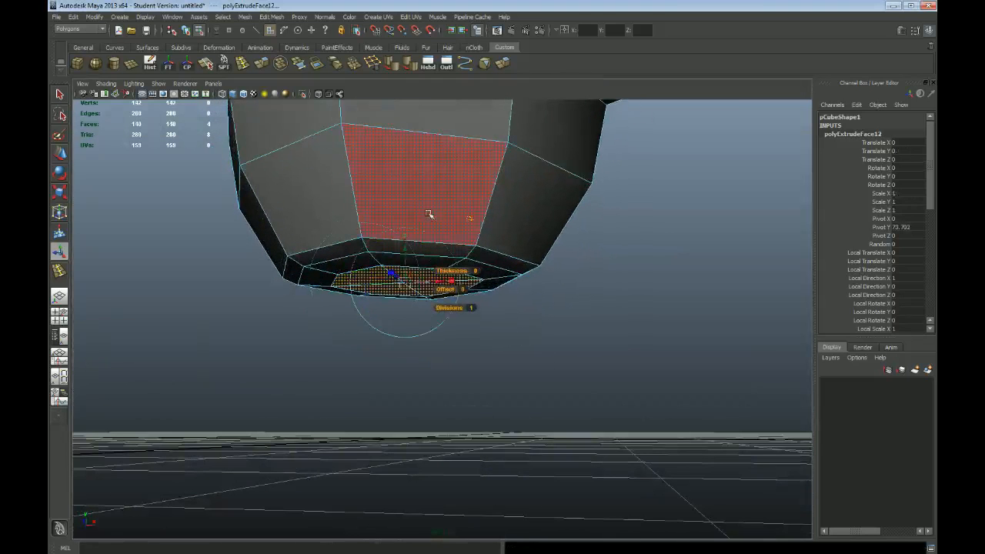
key("ctrl+z")
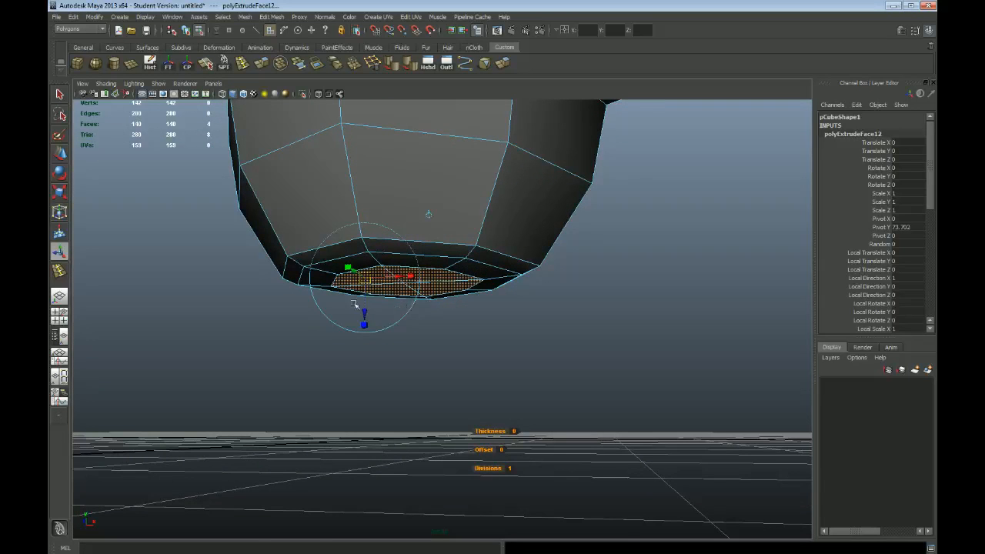
right_click_drag(354, 304, 391, 317, "alt")
key("r")
left_click_drag(397, 276, 383, 277)
key("w")
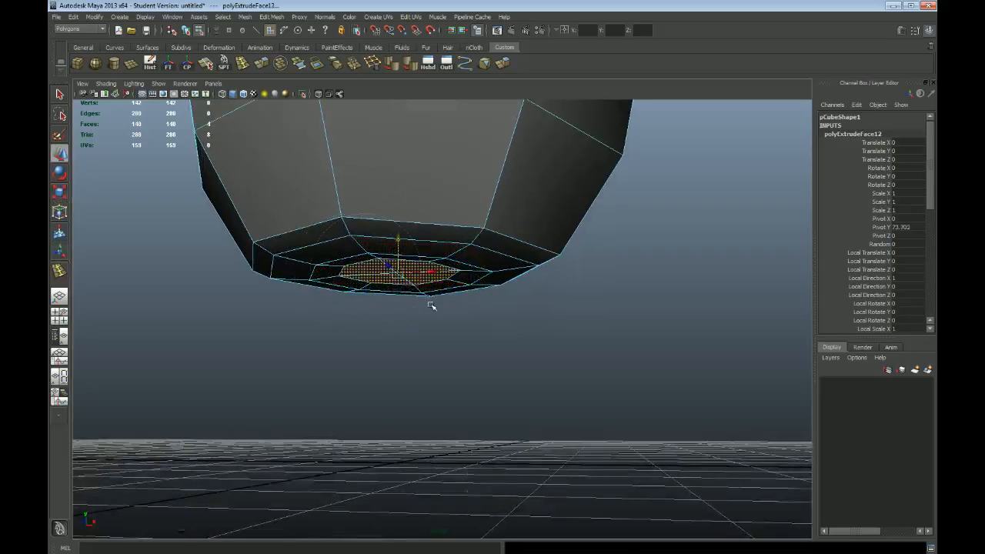
Extrude the four bottom faces once more and scale the new faces uniformly inward
key("ctrl+e")
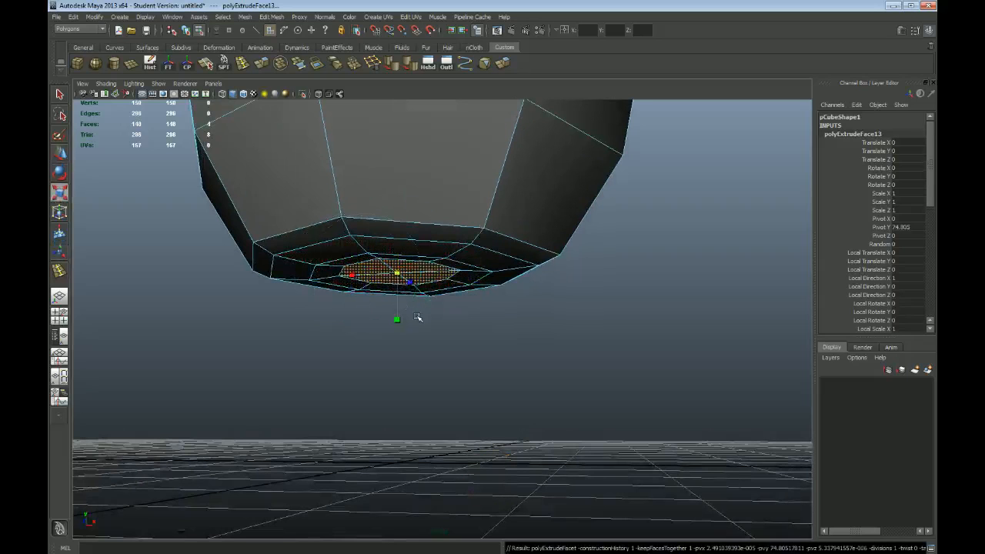
left_click_drag(398, 274, 385, 275)
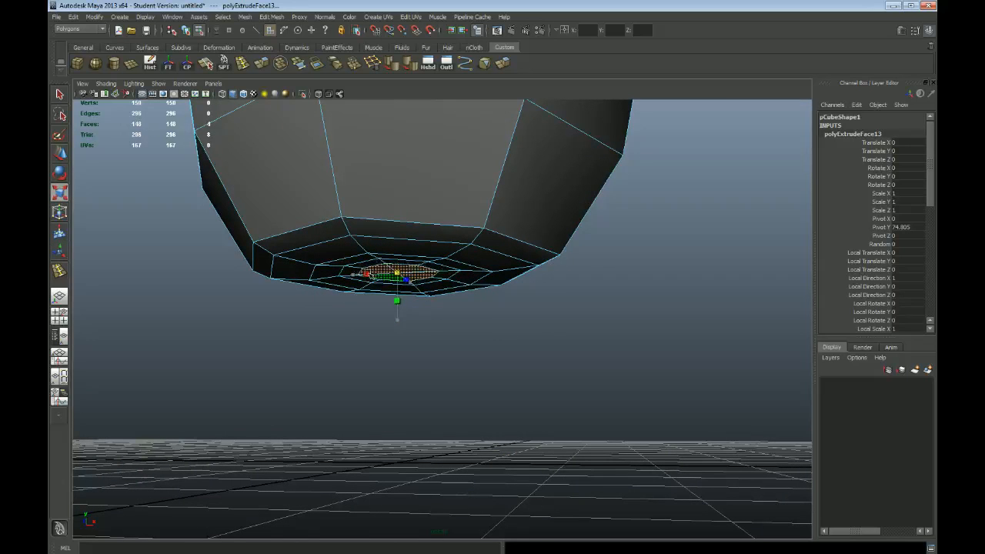
key("w")
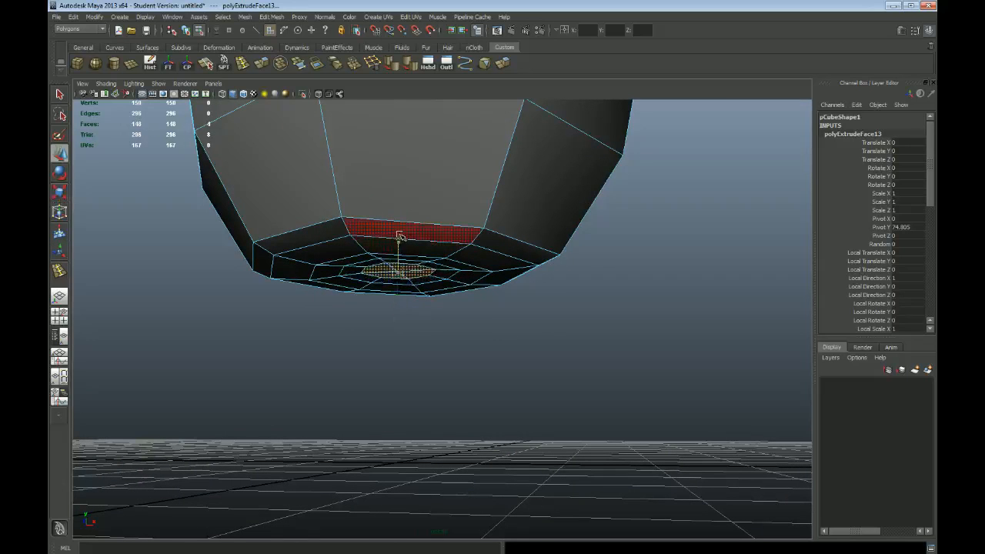
right_click_drag(344, 253, 420, 300, "alt")
left_click_drag(420, 299, 434, 292, "alt")
Raise the centre vertex of the underside into the body and return to object mode
key("q")
key("F9")
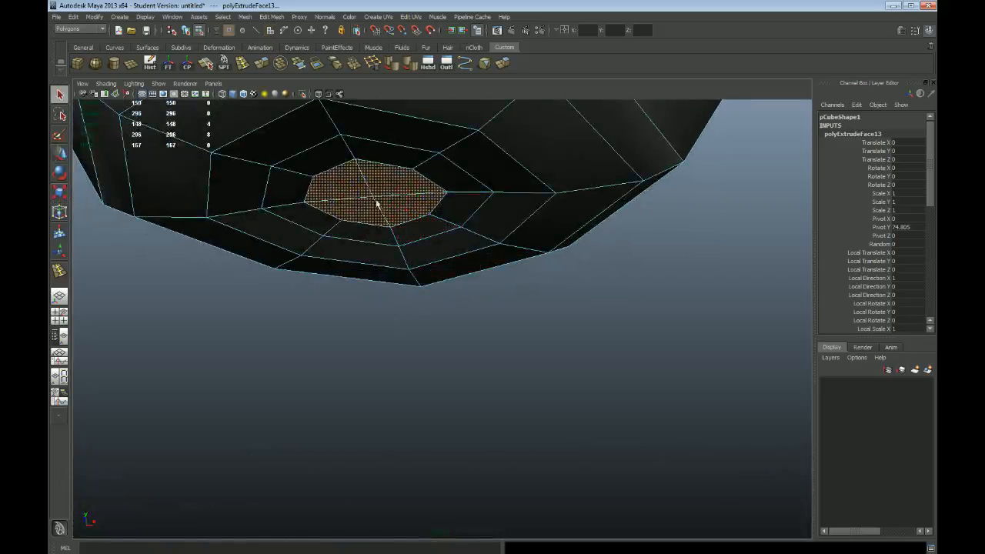
left_click(373, 200)
middle_click_drag(464, 211, 502, 255, "alt")
key("w")
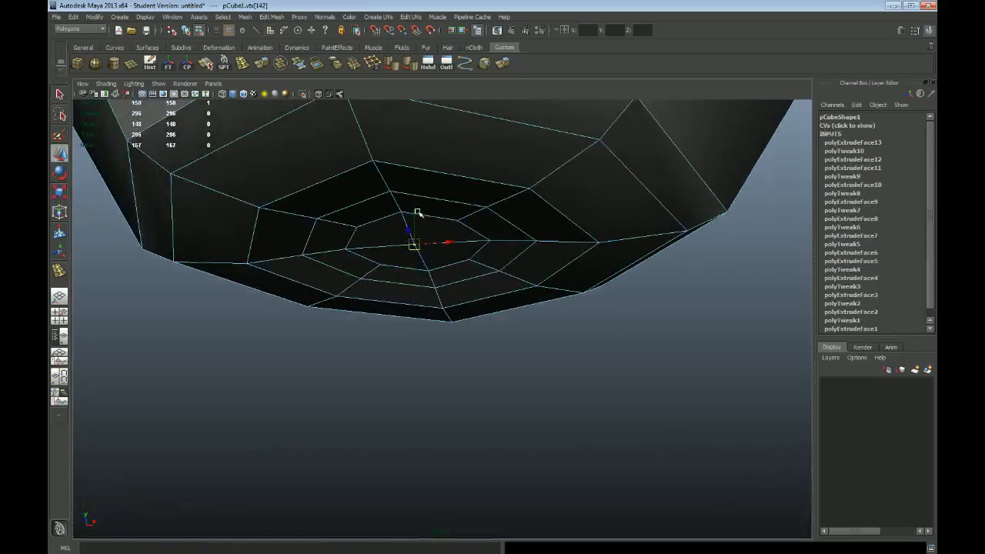
left_click_drag(418, 206, 484, 253, "alt")
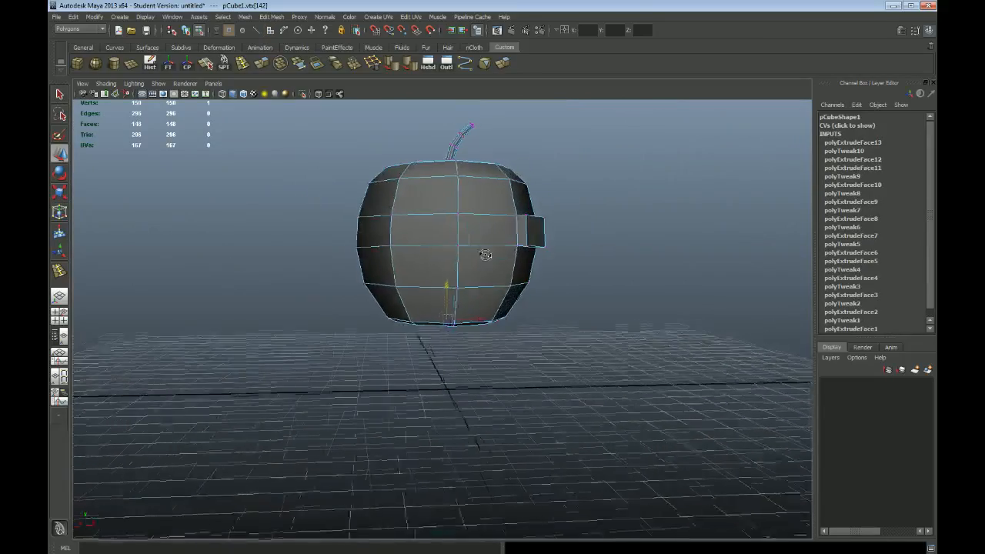
key("F8")
Examine the overall apple shape, stem and underside from several angles and in the front orthographic view
left_click_drag(563, 296, 473, 323, "alt")
left_click(582, 301)
left_click_drag(546, 332, 592, 324, "alt")
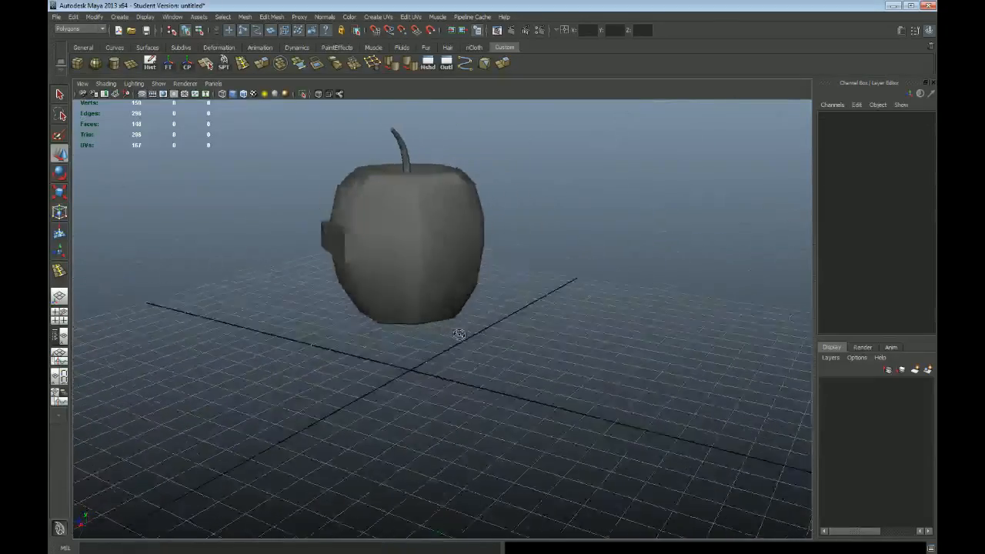
left_click_drag(535, 264, 487, 271, "alt")
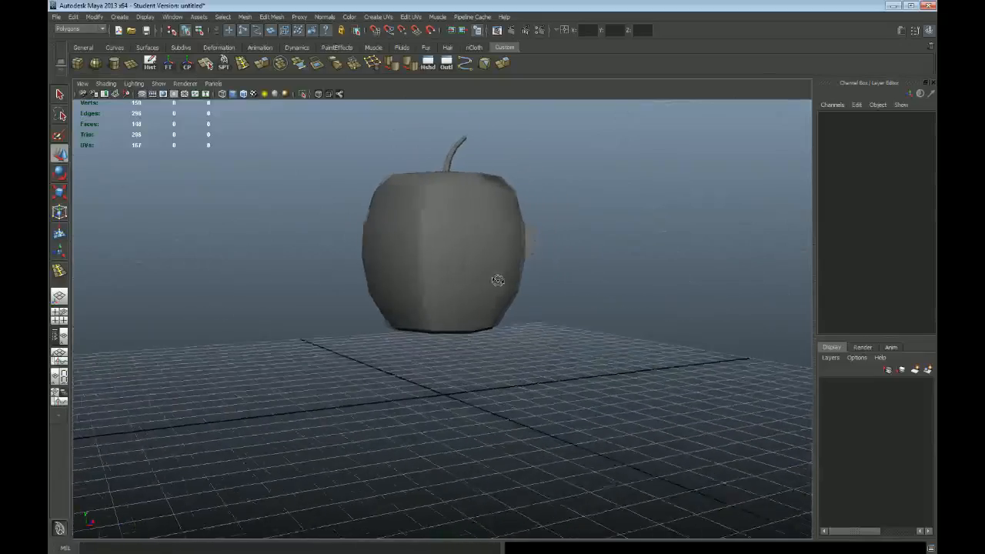
key("space")
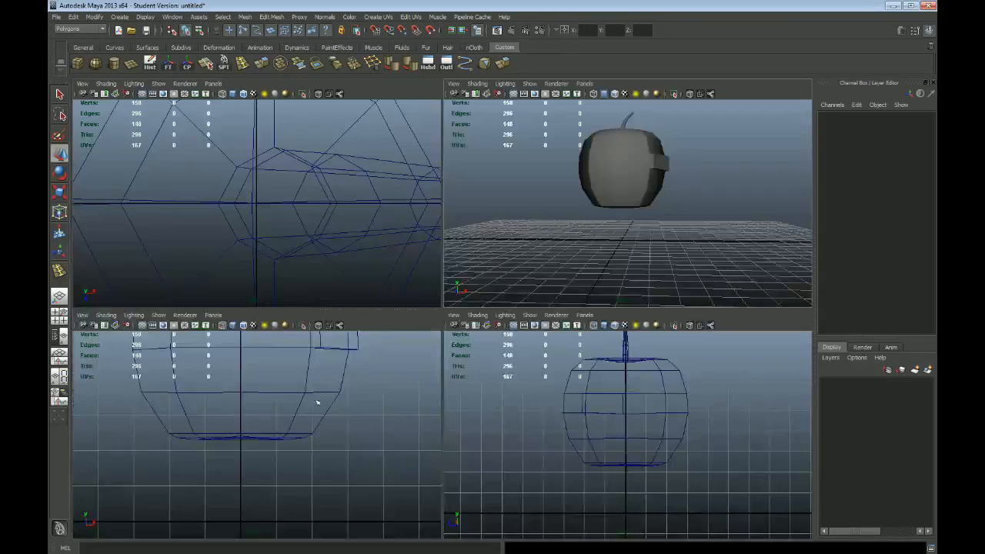
key("space")
right_click_drag(554, 398, 471, 246, "alt")
middle_click_drag(471, 246, 474, 297, "alt")
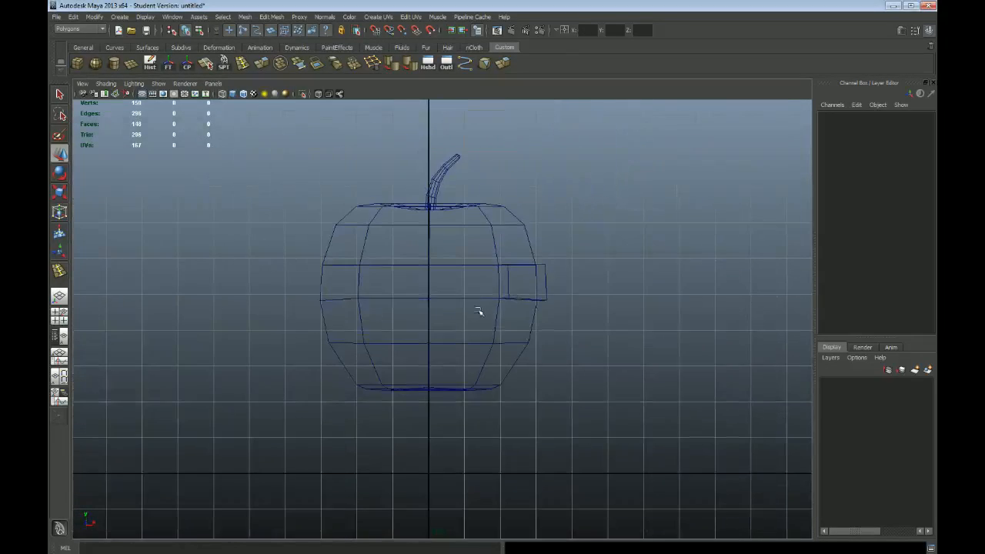
key("space")
key("space")
left_click_drag(564, 218, 563, 278, "alt")
Insert an edge loop around the upper body, about midway between the two existing loops above the side block
left_click(441, 269)
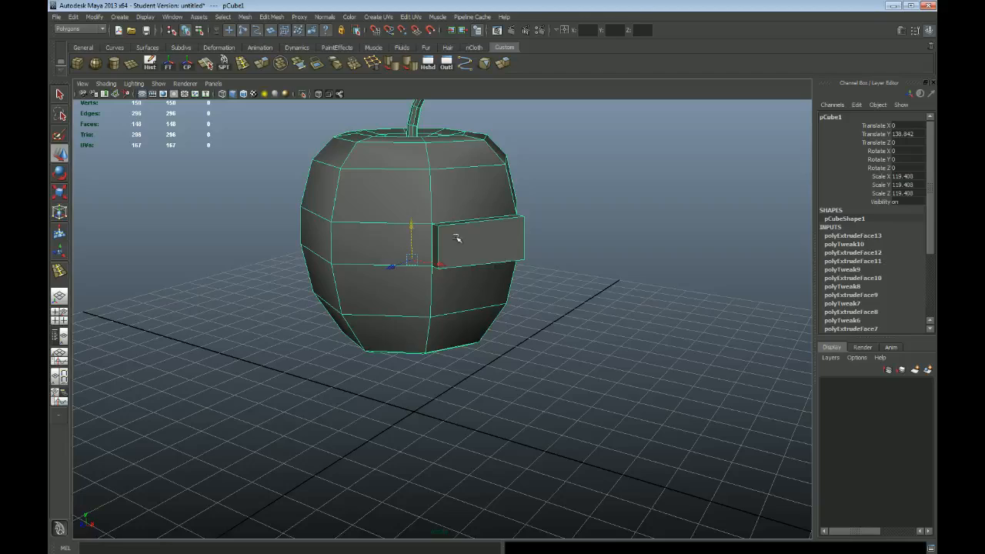
middle_click_drag(490, 241, 497, 250, "alt")
left_click_drag(500, 252, 433, 248, "alt")
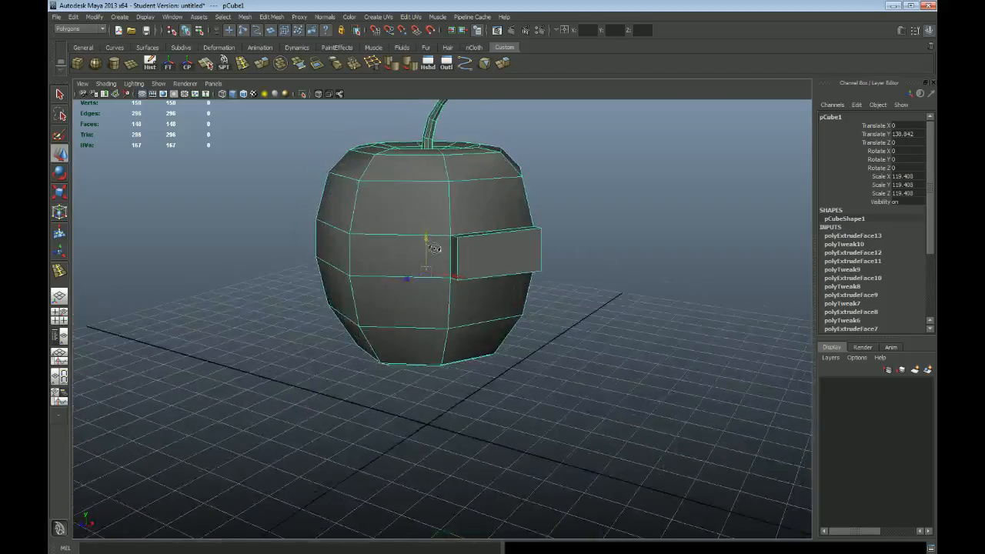
left_click(243, 63)
scroll(393, 229, "up", 1)
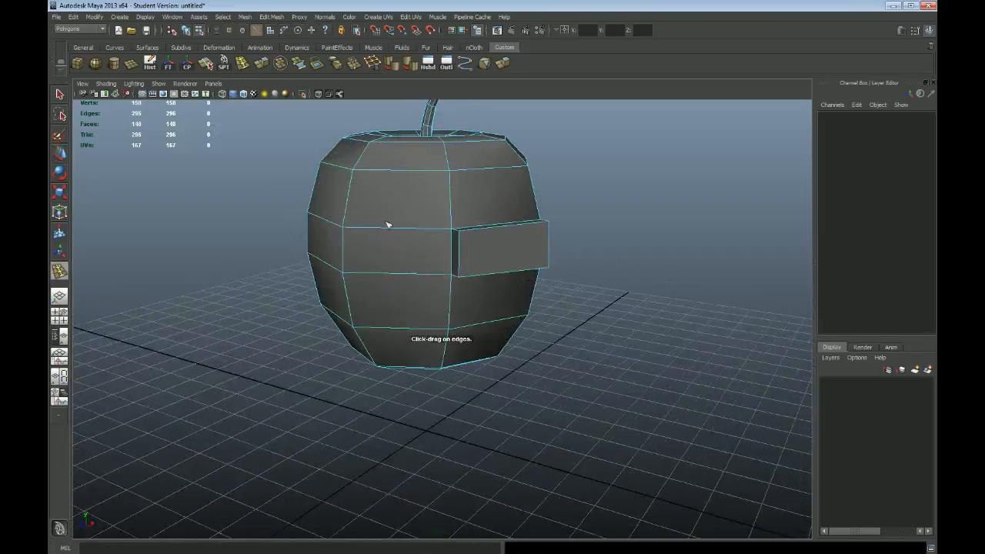
left_click(350, 197)
key("q")
scroll(378, 216, "up", 3)
middle_click_drag(393, 206, 404, 292, "alt")
left_click_drag(404, 292, 393, 274, "alt")
Select the whole newly inserted edge loop on the upper body and delete its edges
left_click(705, 231)
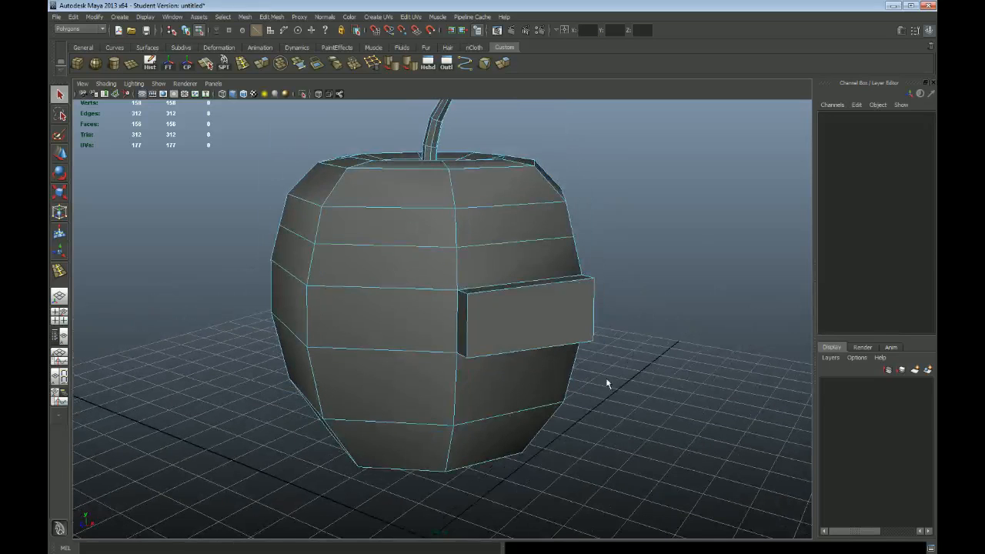
double_click(520, 242)
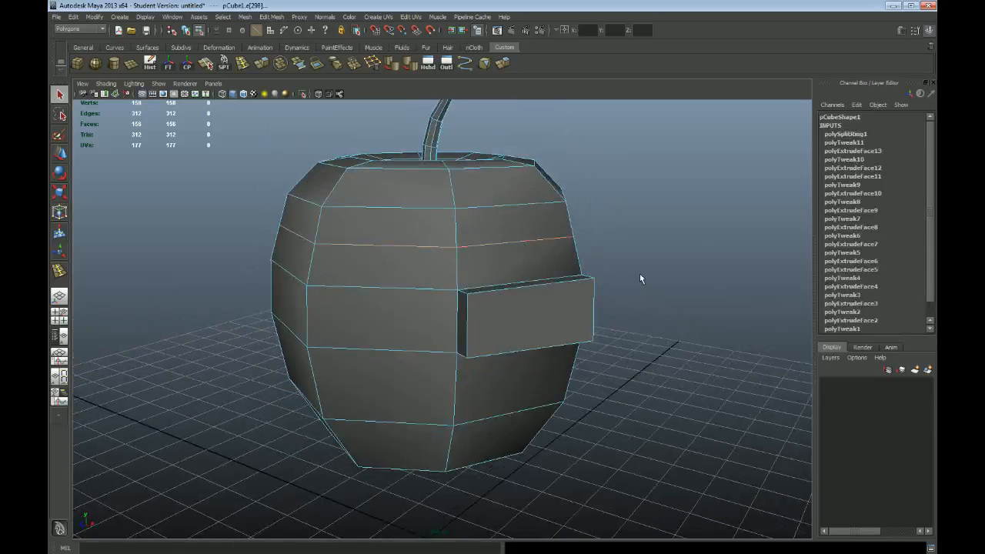
key("Delete")
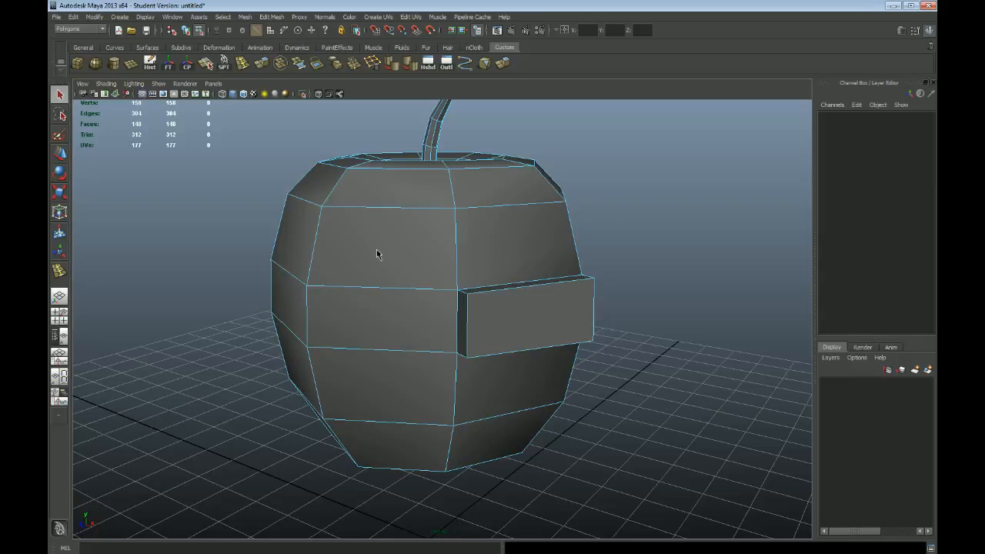
Move two leftover vertices of the deleted loop sideways on the upper body's vertical edges
key("F9")
left_click(457, 255)
left_click_drag(477, 277, 528, 277, "alt")
key("w")
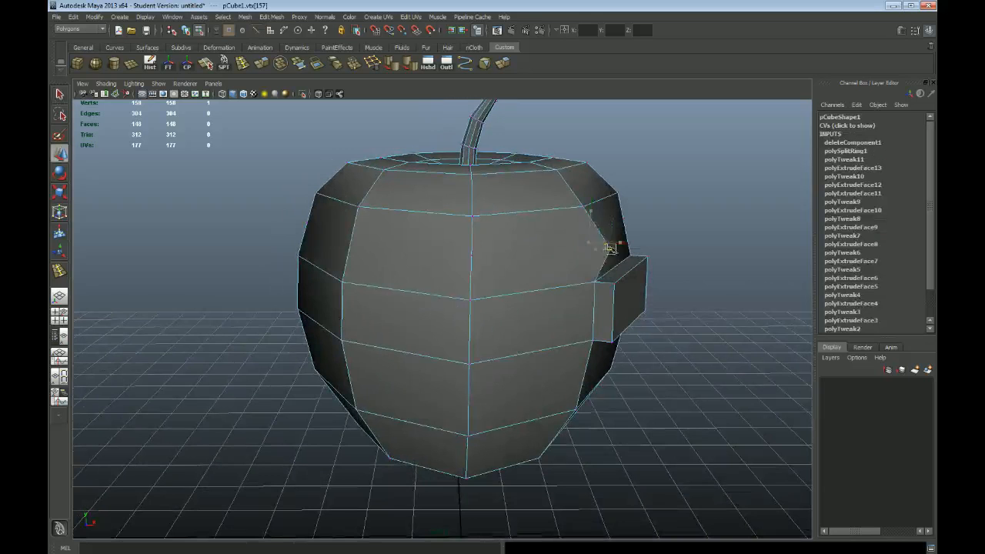
left_click(471, 257)
left_click_drag(467, 254, 359, 242, "alt")
key("q")
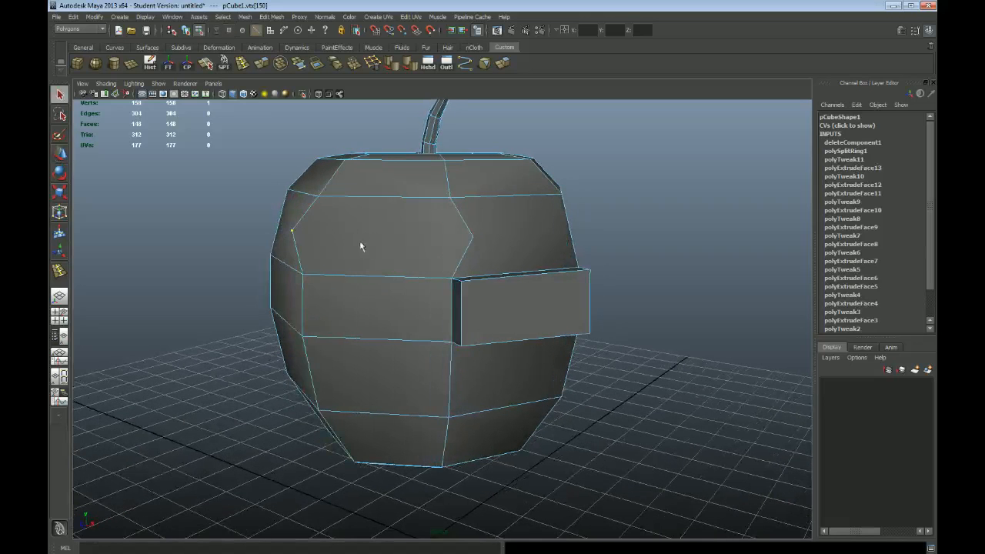